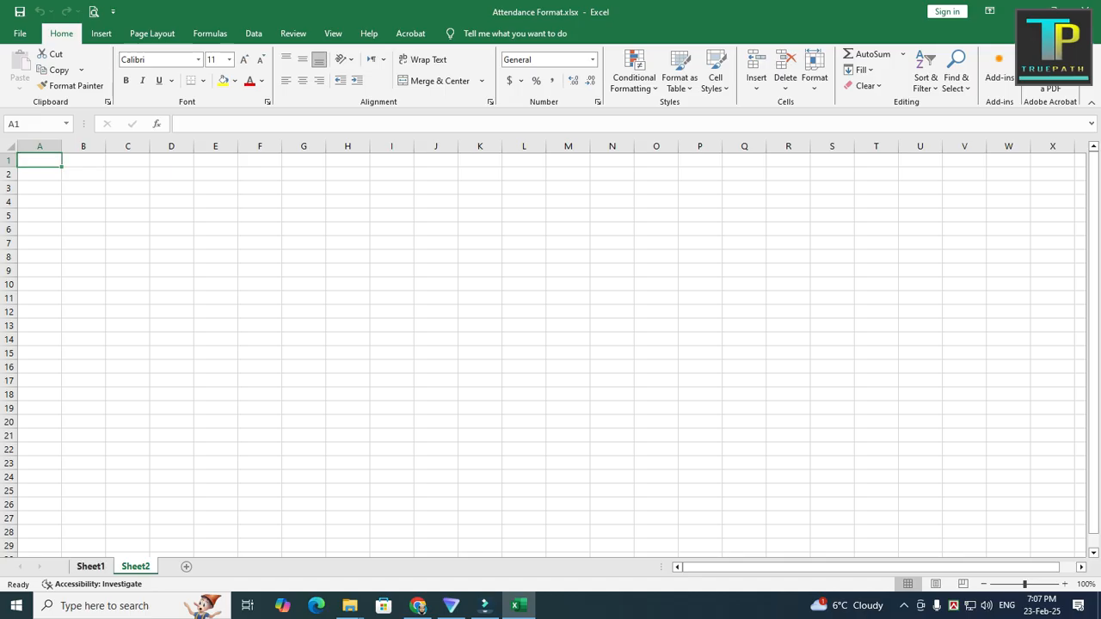
# Step: Check the column headings of the attendance table on Sheet1, and enter the heading "Sl No." in cell A6 of Sheet2
pyautogui.click(90, 566)
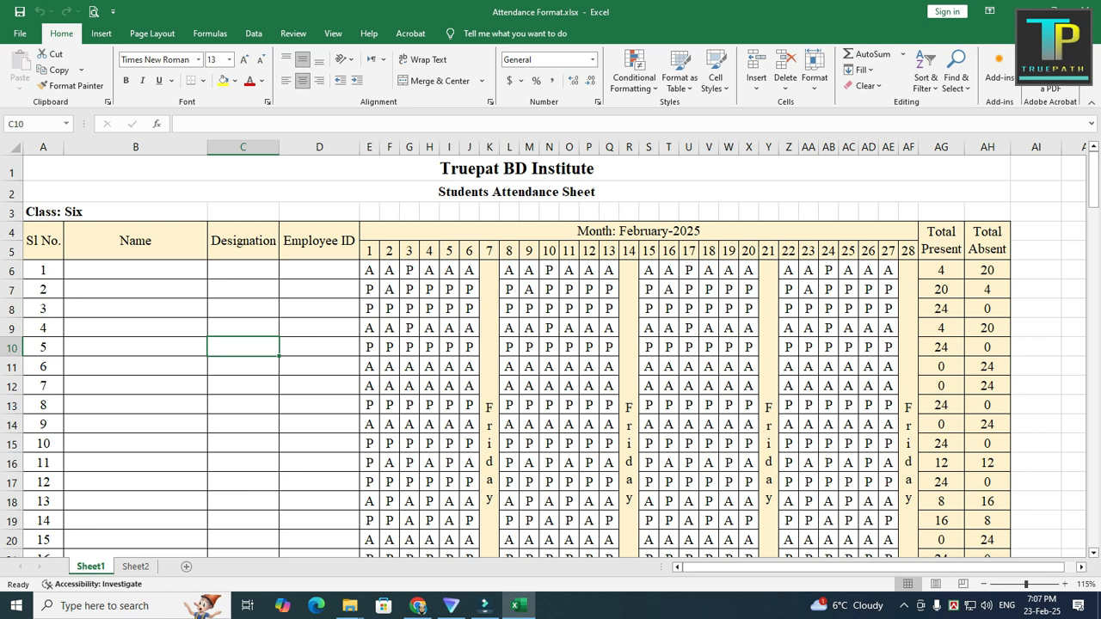
pyautogui.click(43, 241)
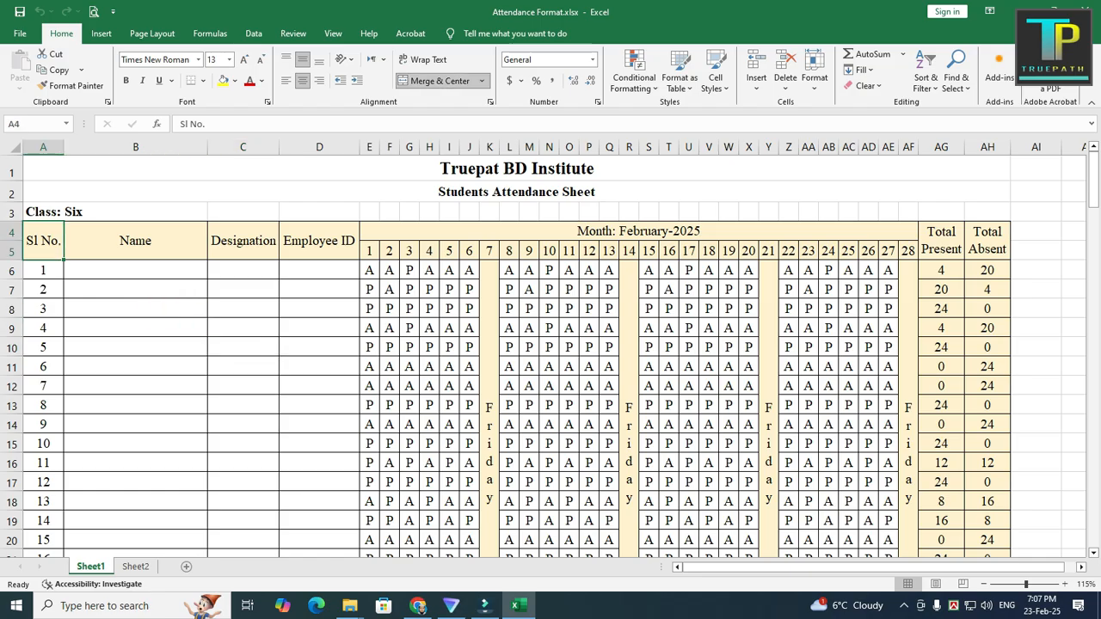
pyautogui.press('Right')
pyautogui.press('Right')
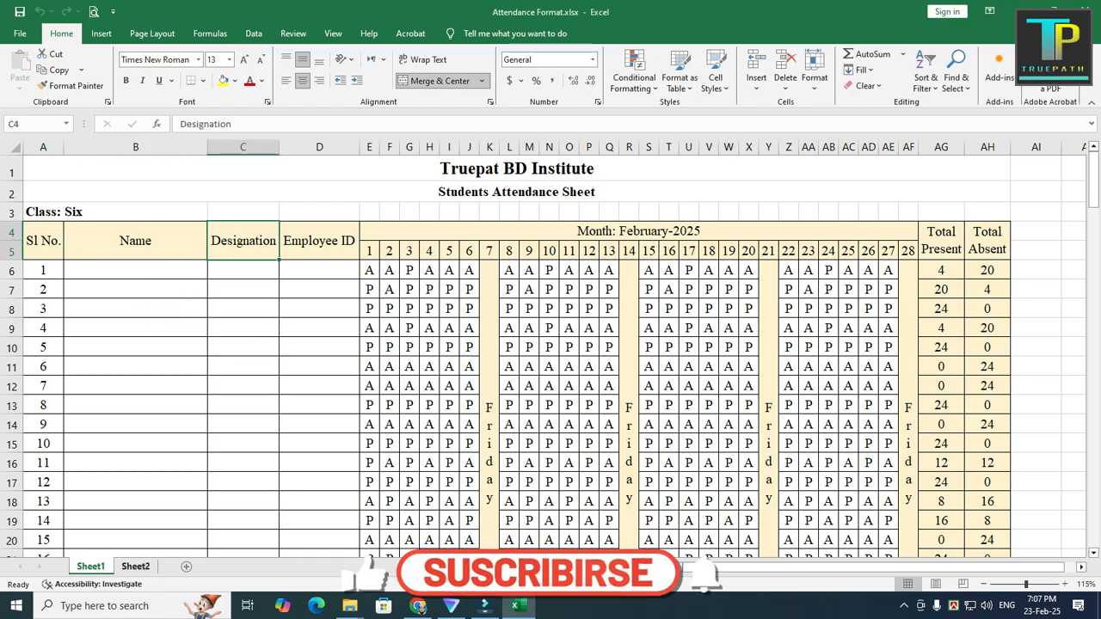
pyautogui.hotkey('ctrl', 'pagedown')
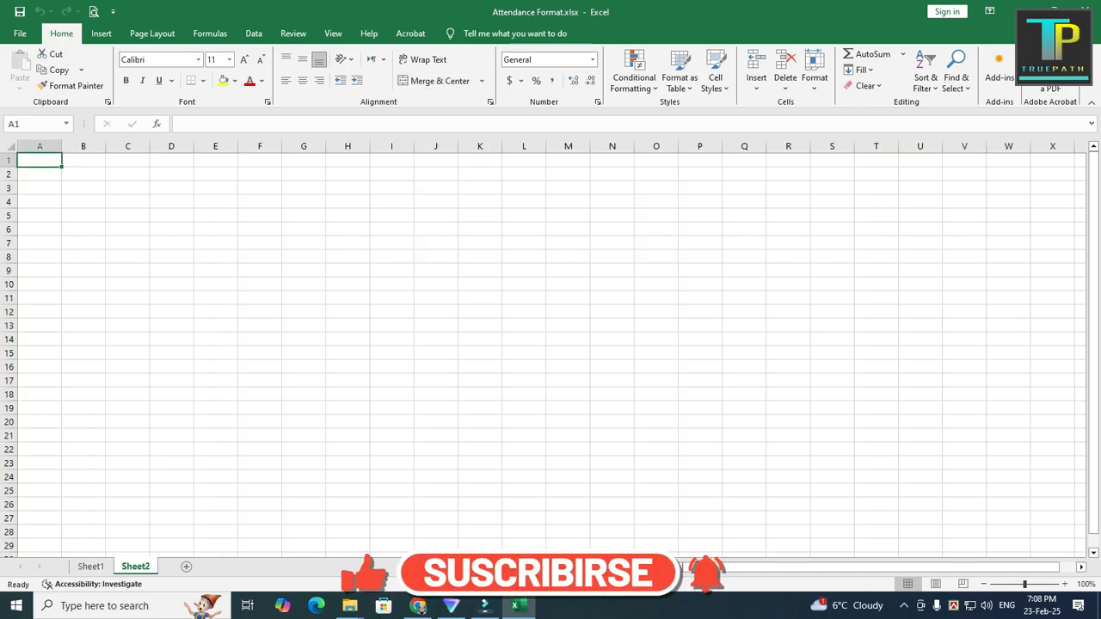
pyautogui.press('Down')
pyautogui.press('Down')
pyautogui.press('Down')
pyautogui.press('Down')
pyautogui.press('Down')
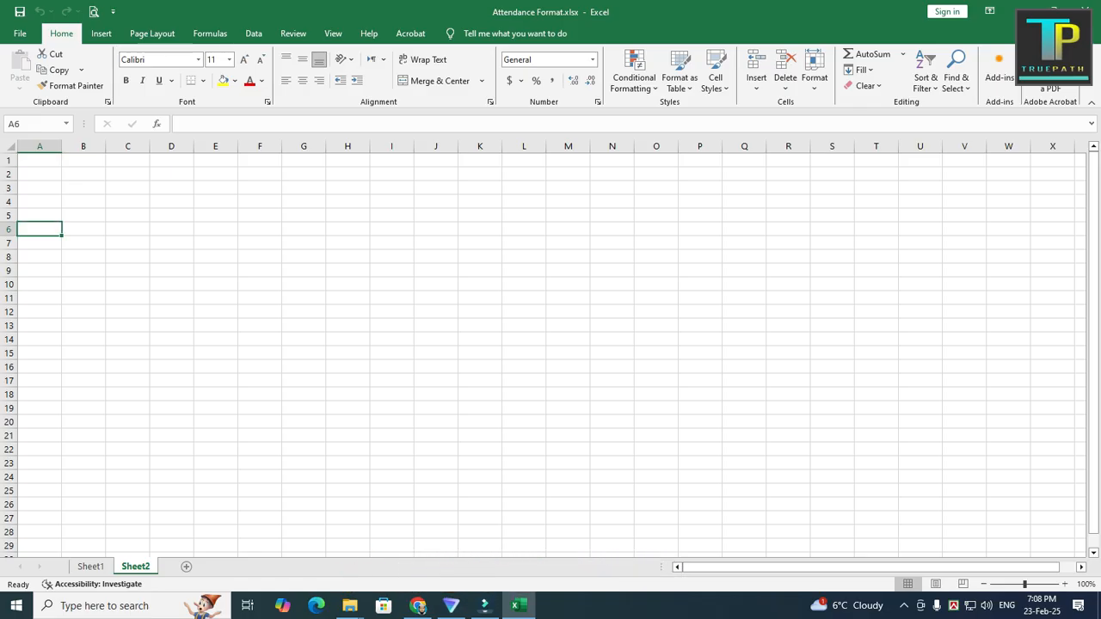
pyautogui.write('Sl No')
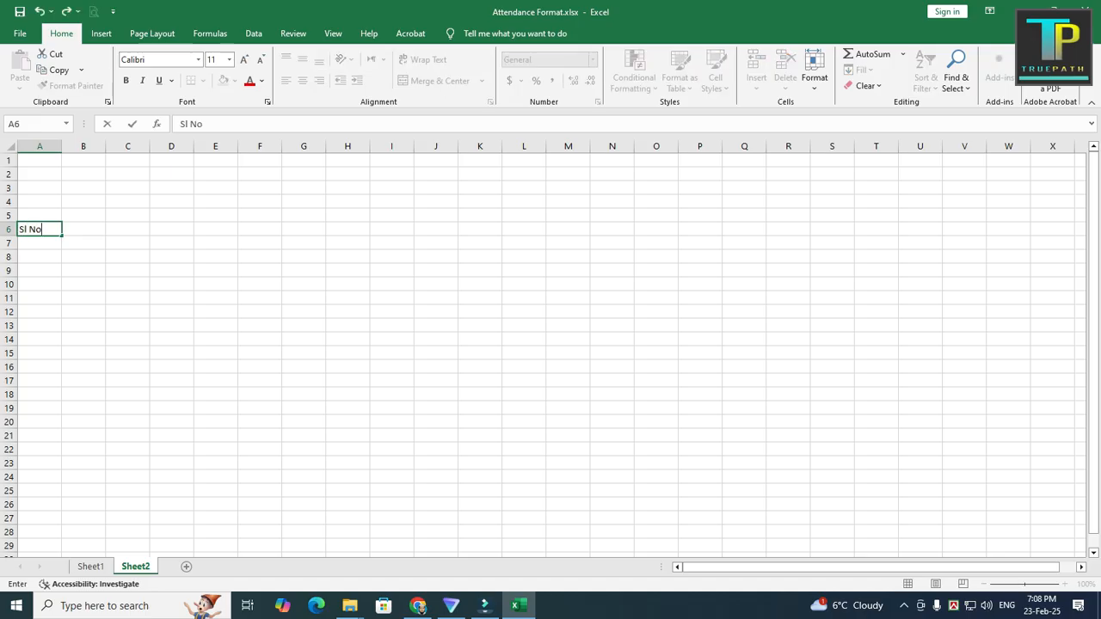
pyautogui.write('.')
pyautogui.press('Tab')
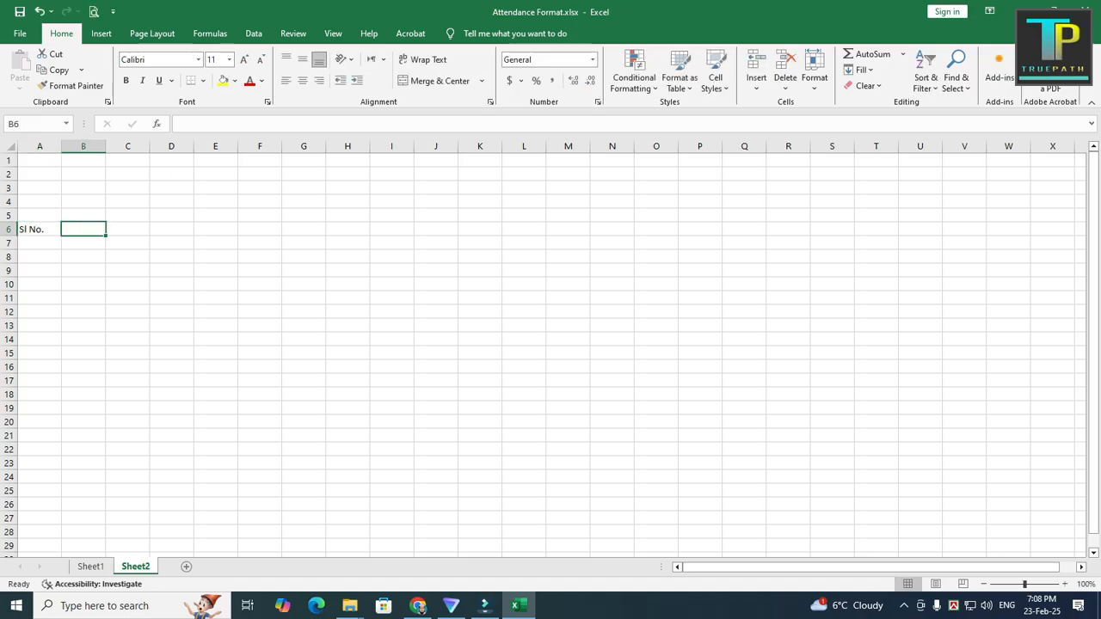
# Step: Enter the headings "Name" in B6 and "Designation" in C6
pyautogui.write('Name')
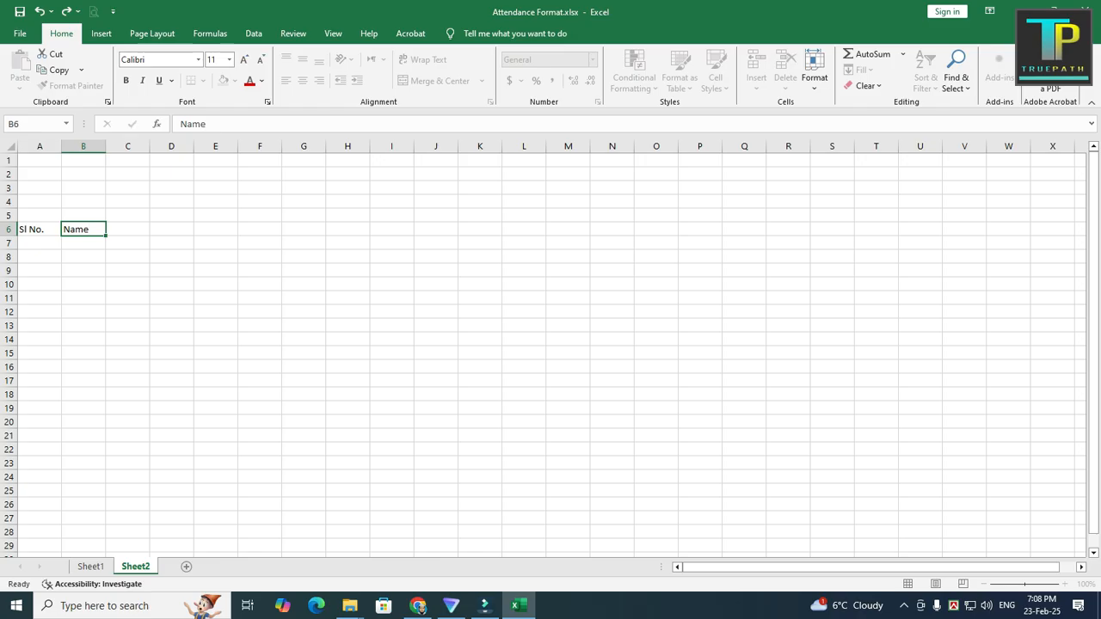
pyautogui.press('Tab')
pyautogui.write('Designat')
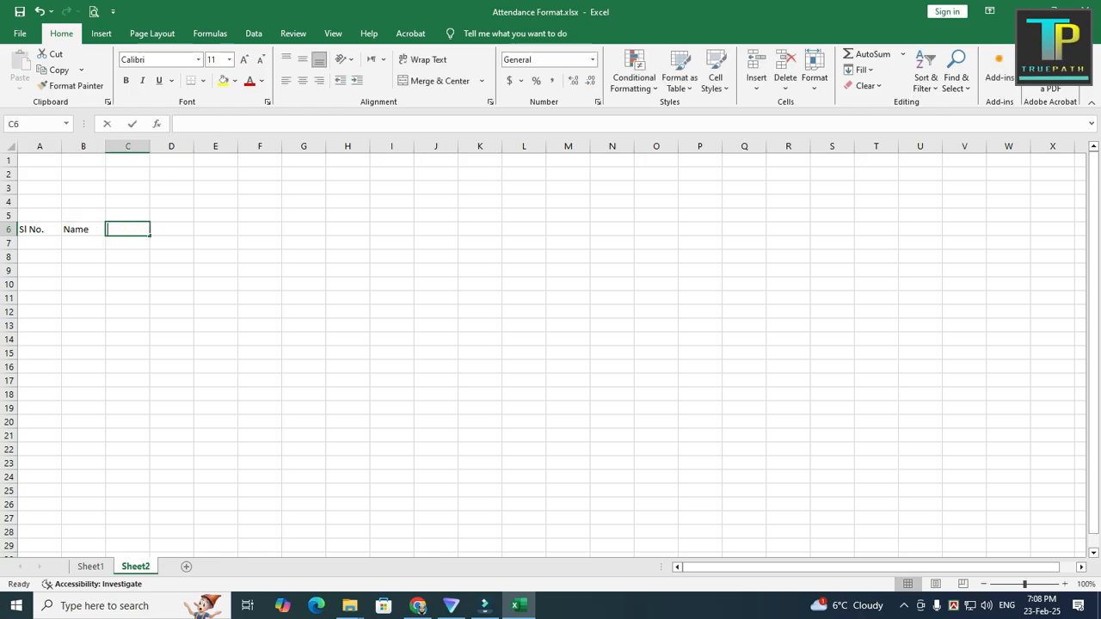
pyautogui.write('ion')
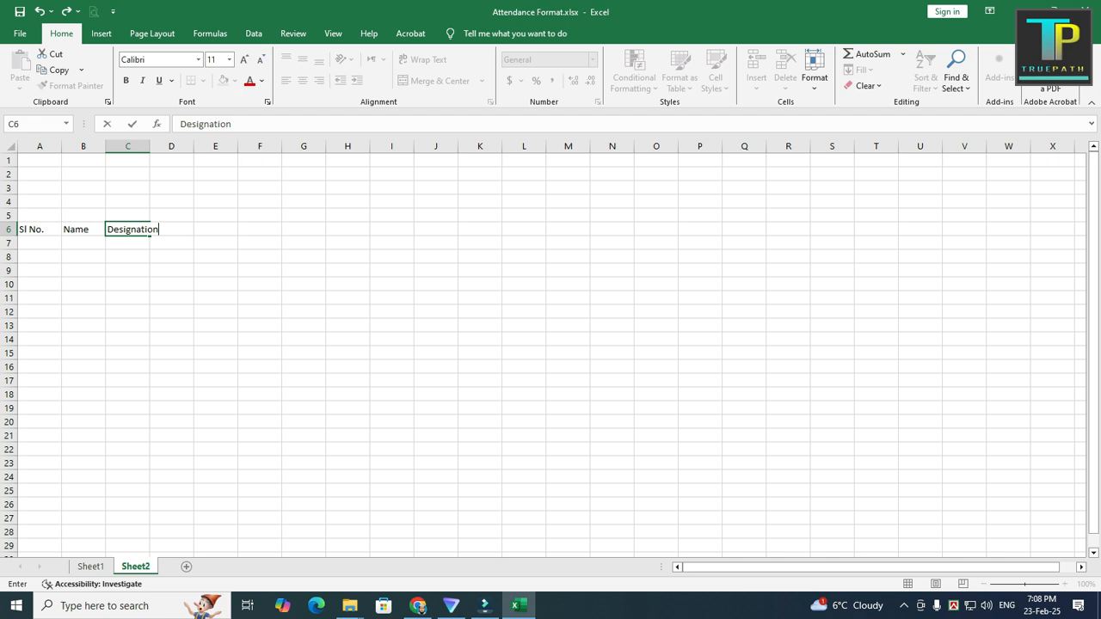
pyautogui.press('Tab')
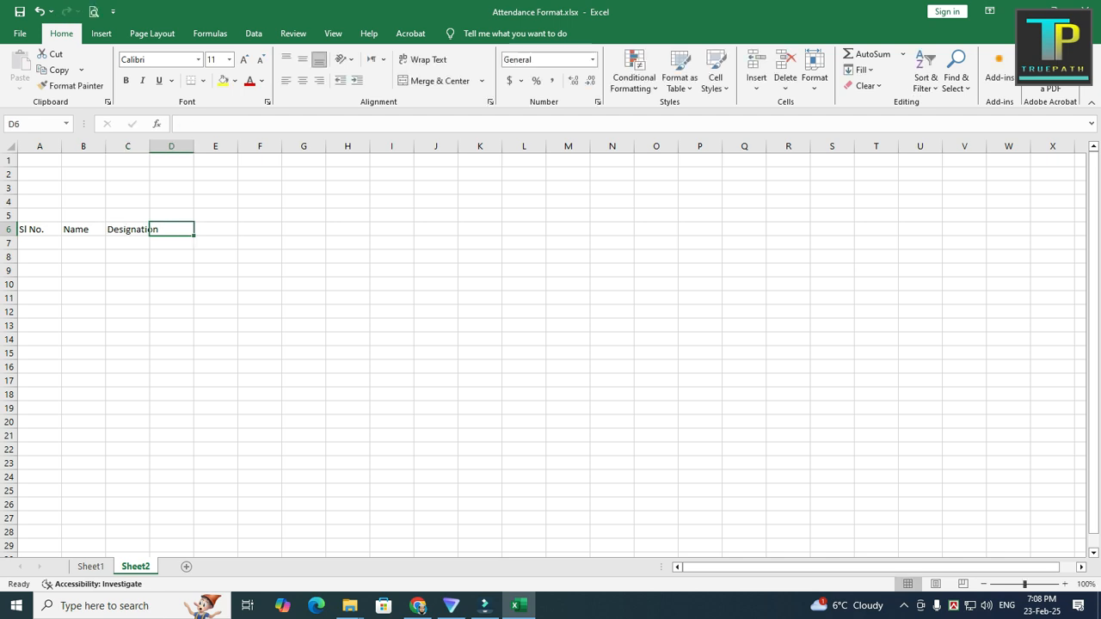
# Step: Check the next heading on Sheet1 and enter "Employee ID" in cell D6 of Sheet2
pyautogui.click(91, 566)
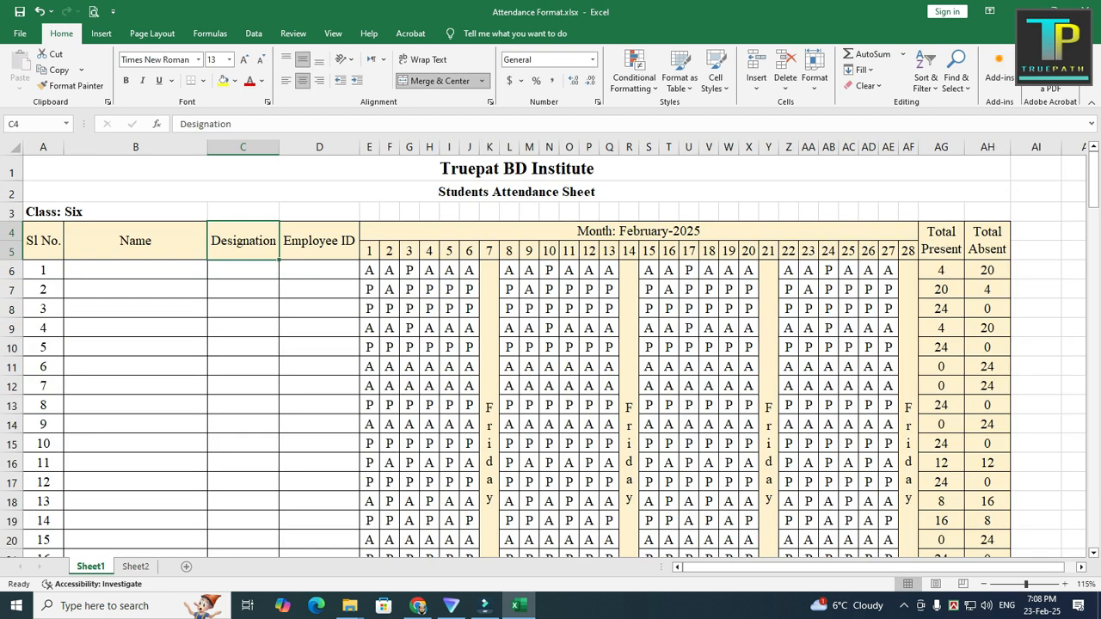
pyautogui.click(319, 241)
pyautogui.click(135, 566)
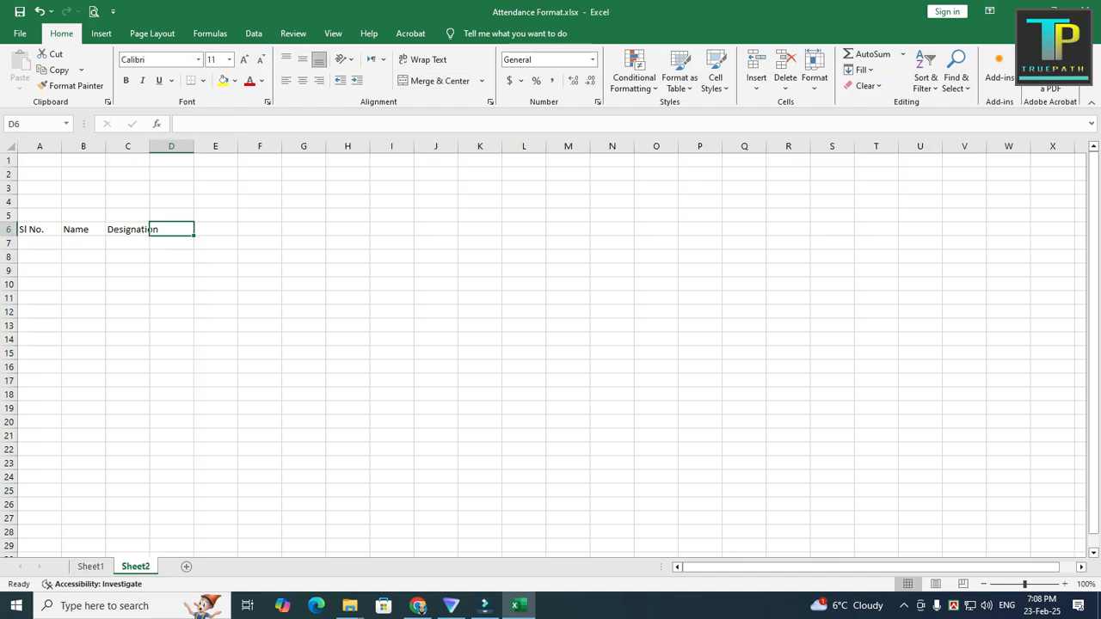
pyautogui.write('Empl')
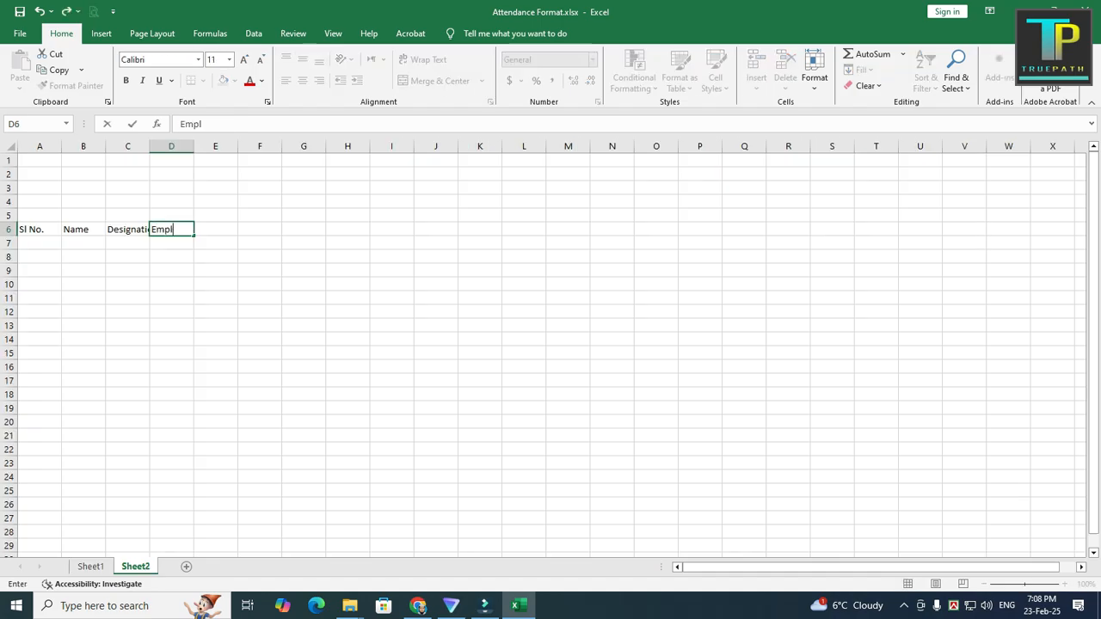
pyautogui.write('oyee ID')
pyautogui.hotkey('ctrl', 'Return')
pyautogui.press('Tab')
# Step: Check the month heading on Sheet1 and enter "Month: February/2025" in cell E6 of Sheet2
pyautogui.hotkey('ctrl', 'pageup')
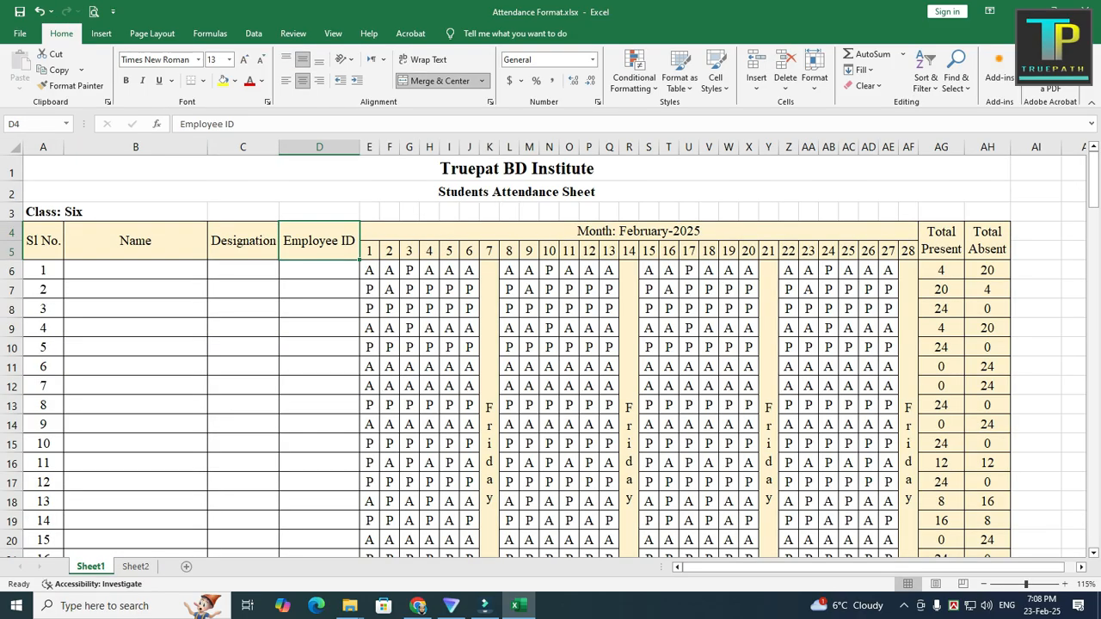
pyautogui.press('Right')
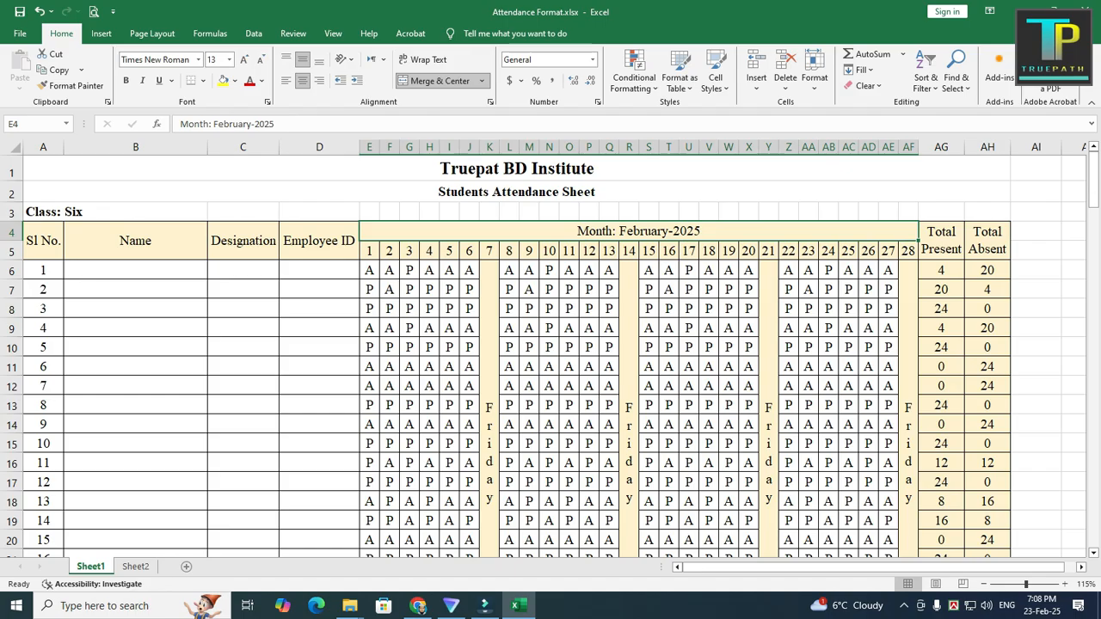
pyautogui.hotkey('ctrl', 'pagedown')
pyautogui.press('F2')
pyautogui.write(': Febru')
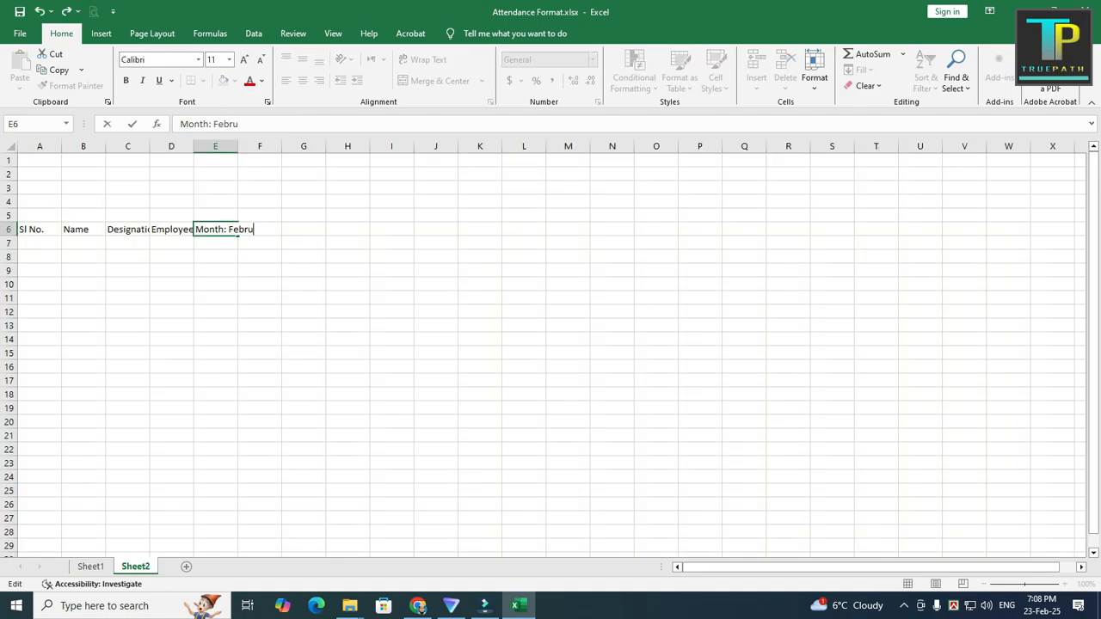
pyautogui.write('ary/2025')
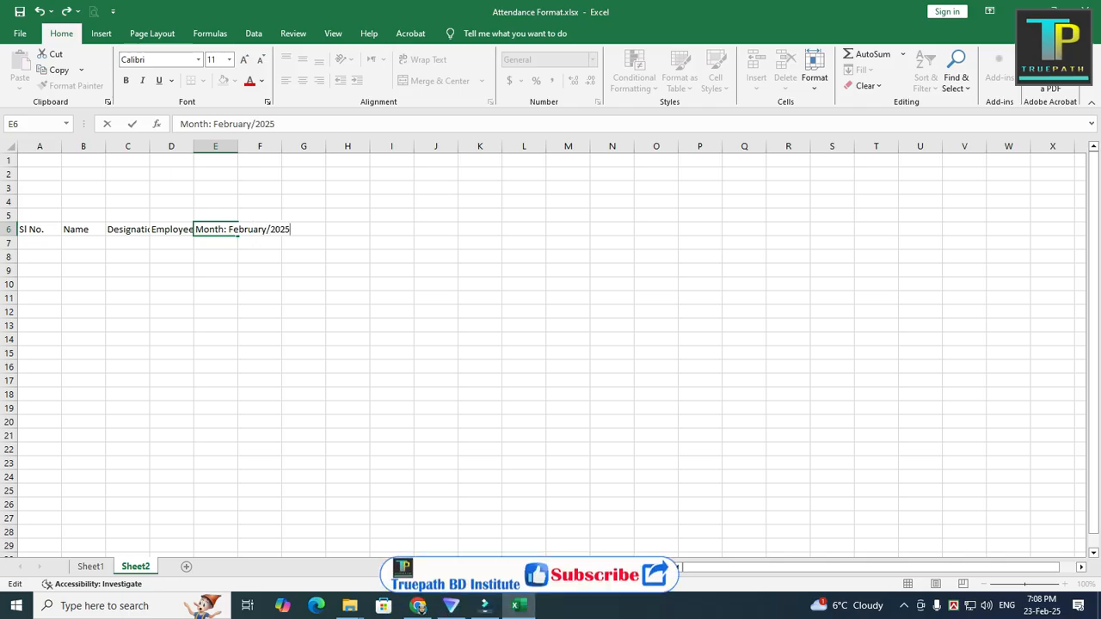
pyautogui.click(259, 299)
pyautogui.click(215, 230)
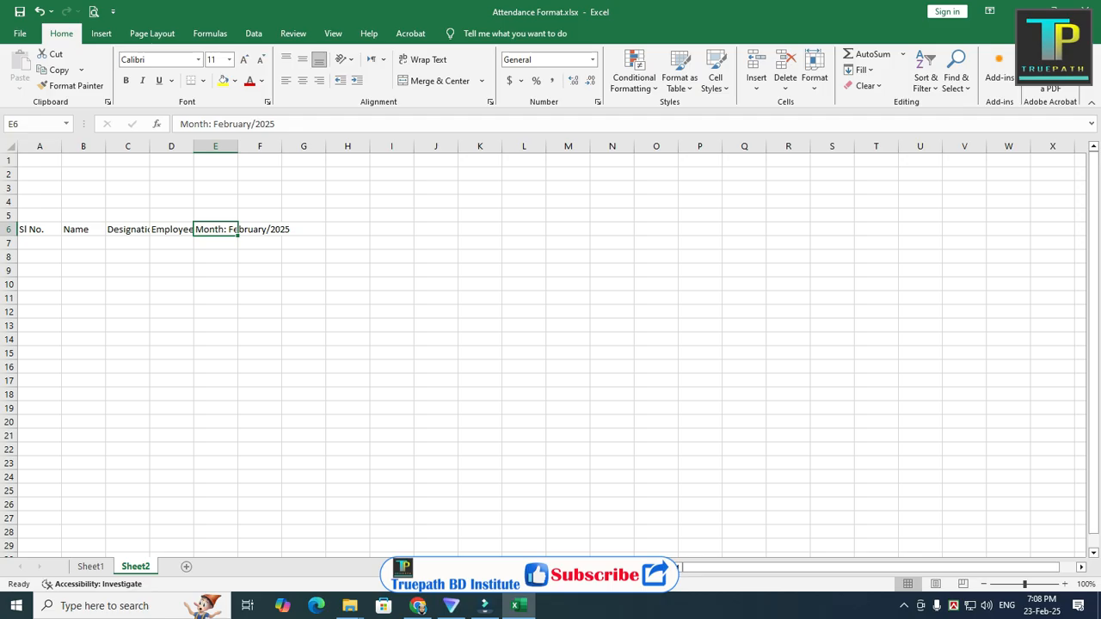
pyautogui.click(215, 243)
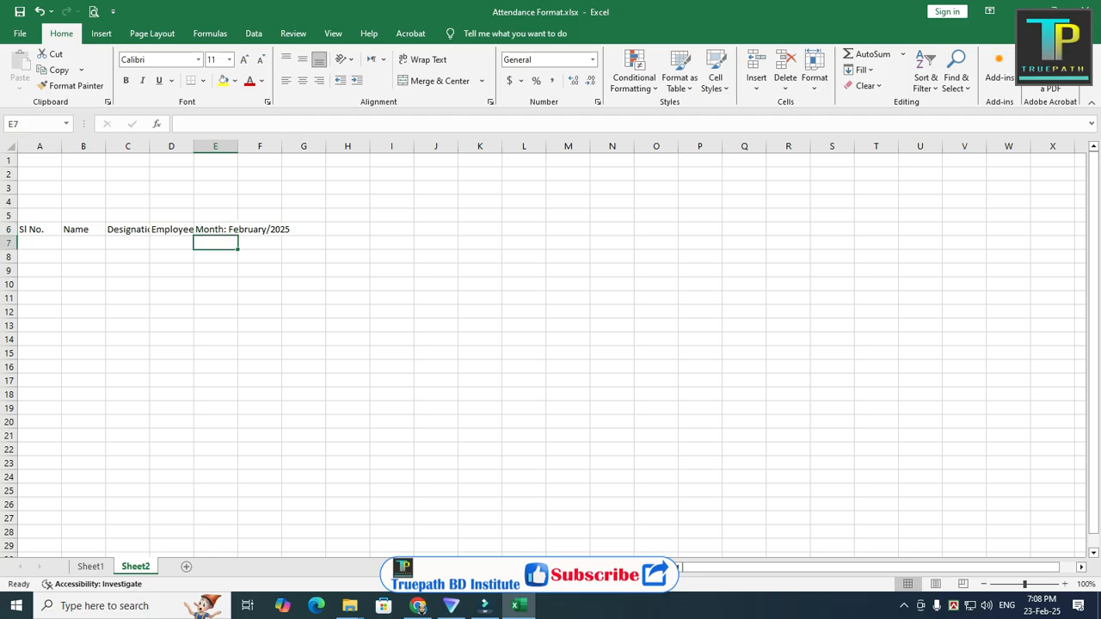
# Step: Compare the day row with Sheet1 and enter day numbers 1 in E7 and 2 in F7 of Sheet2
pyautogui.click(91, 567)
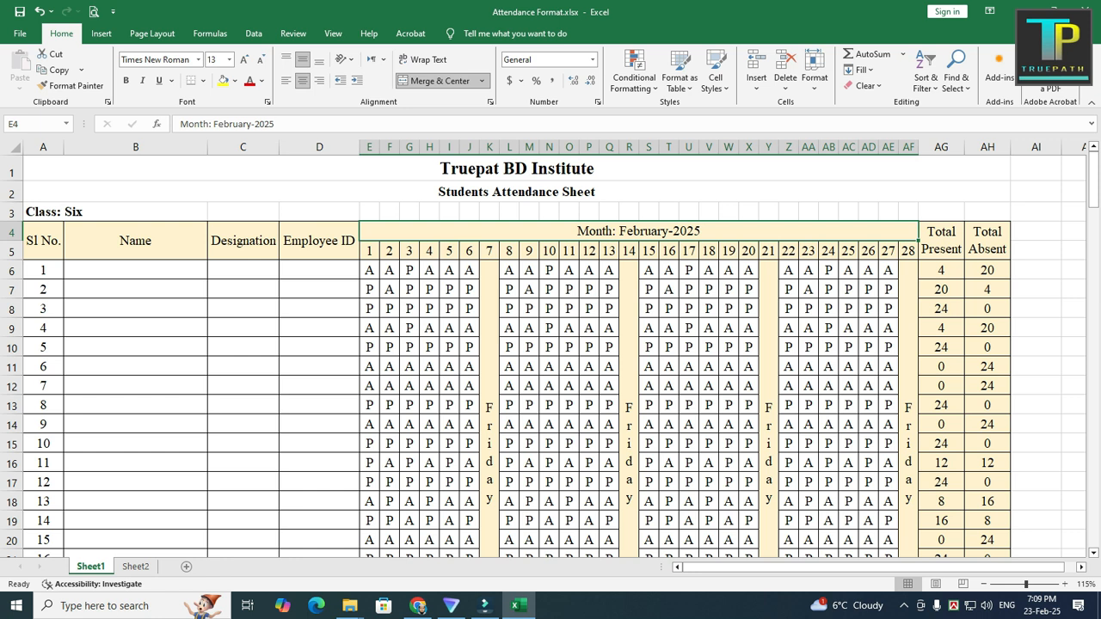
pyautogui.click(135, 567)
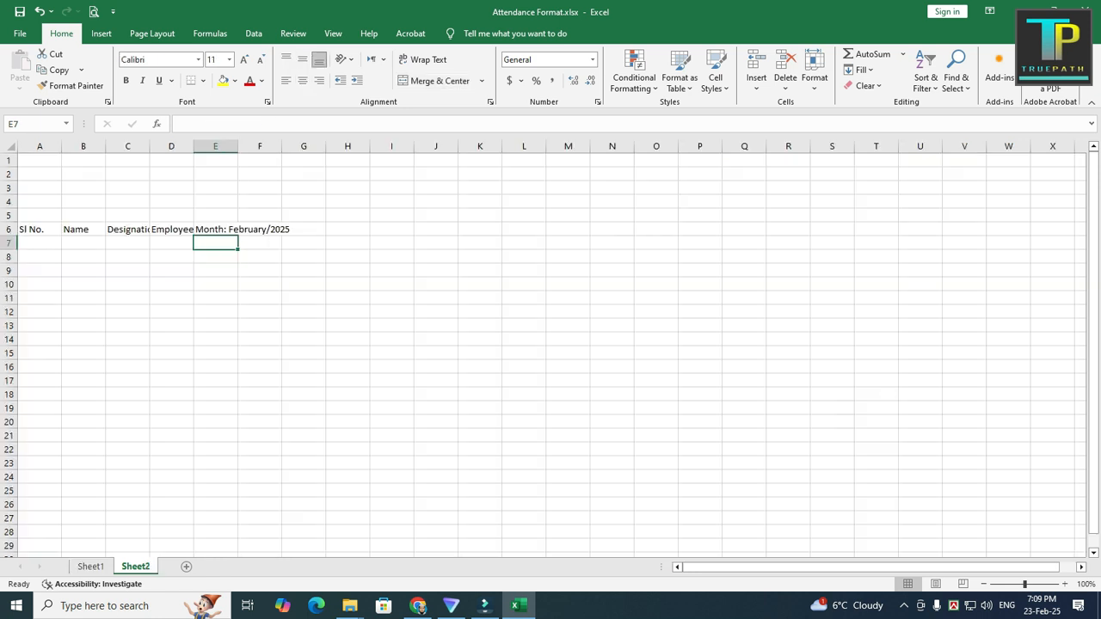
pyautogui.click(260, 229)
pyautogui.click(215, 230)
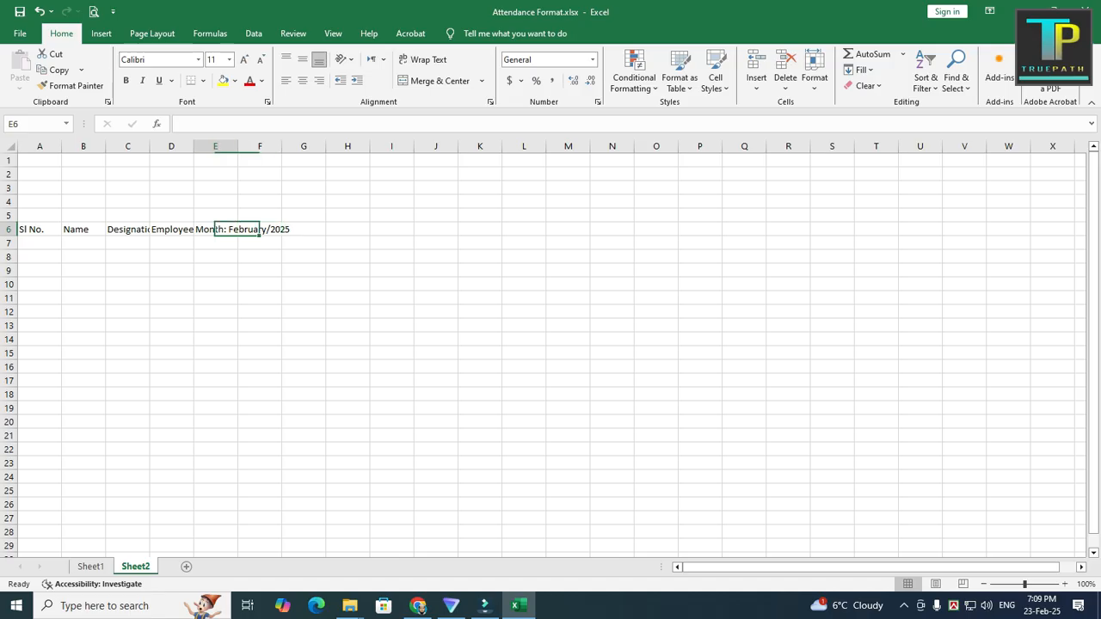
pyautogui.click(215, 244)
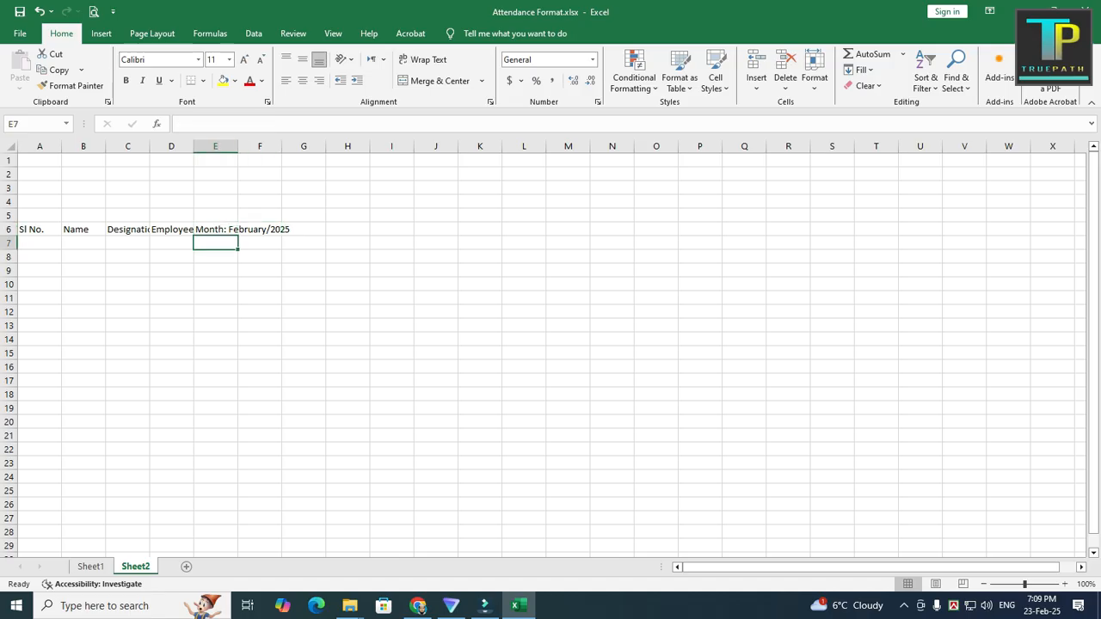
pyautogui.write('1')
pyautogui.press('Tab')
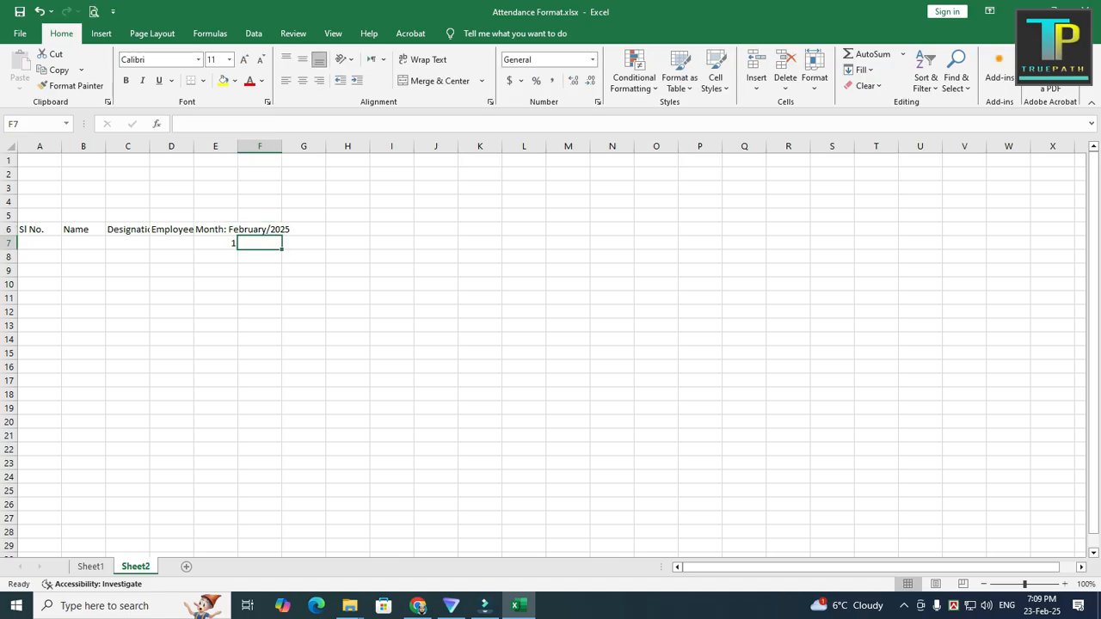
pyautogui.write('2')
pyautogui.click(303, 326)
# Step: Center the day numbers in E7:F7 both horizontally and vertically
pyautogui.moveTo(215, 244); pyautogui.dragTo(260, 243)
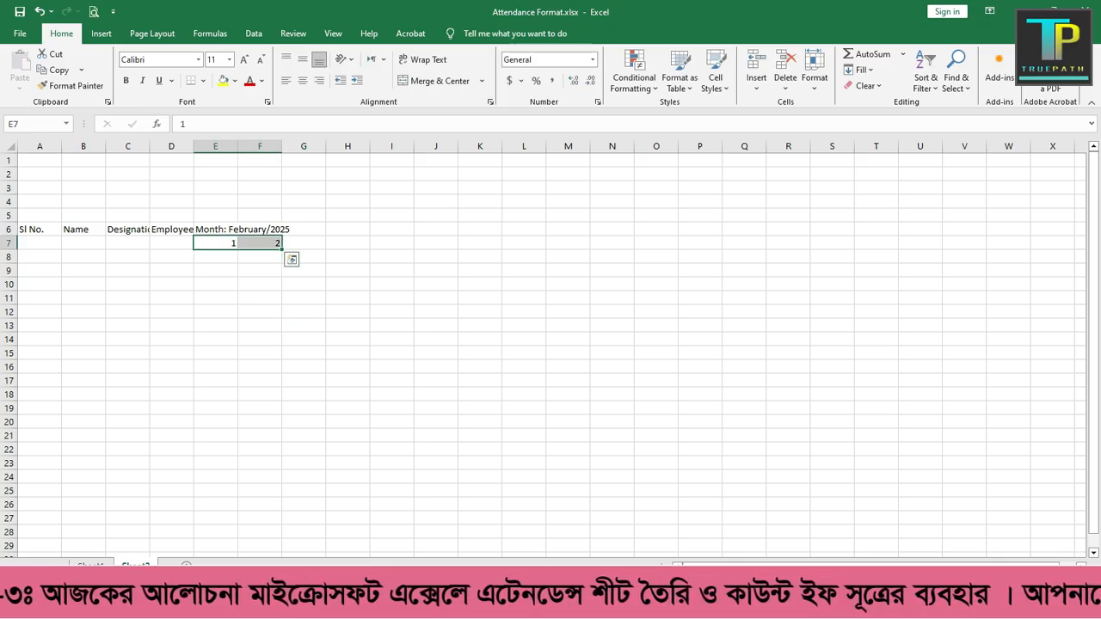
pyautogui.click(302, 80)
pyautogui.click(302, 58)
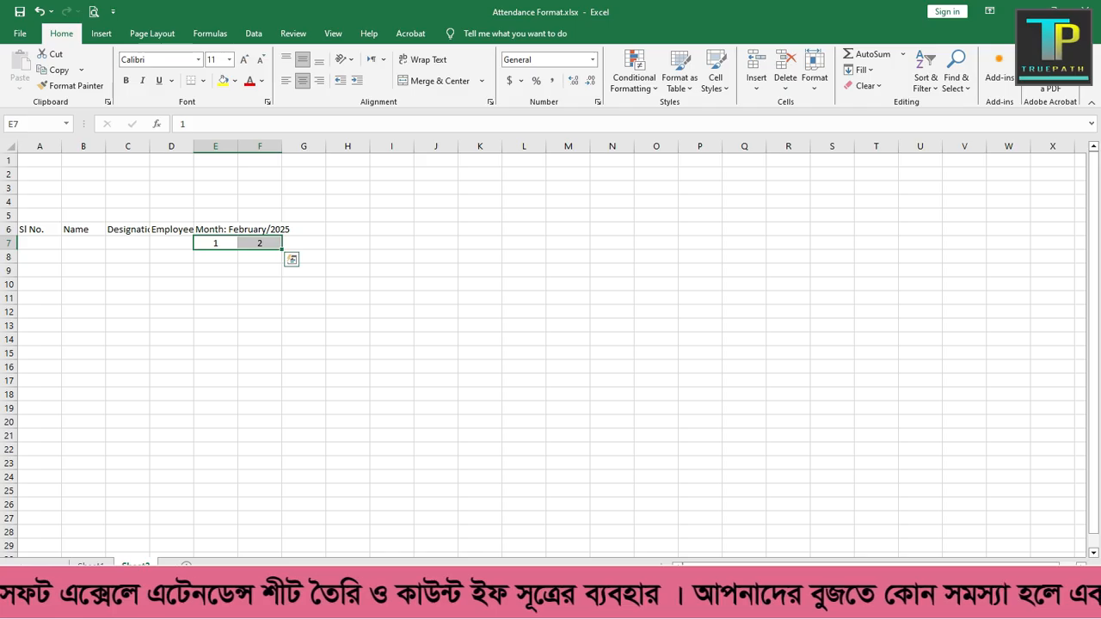
# Step: Extend the day number series from E7:F7 along row 7 to 28 in column AF
pyautogui.moveTo(282, 248); pyautogui.dragTo(779, 249)
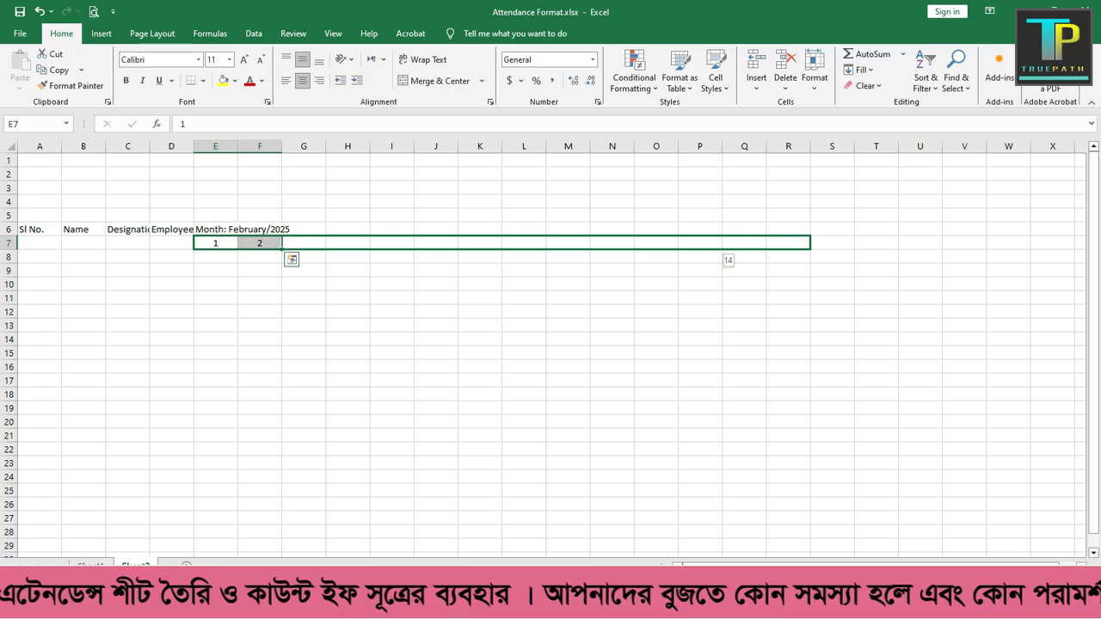
pyautogui.moveTo(779, 249); pyautogui.dragTo(1086, 249)
pyautogui.moveTo(987, 249); pyautogui.dragTo(1011, 249)
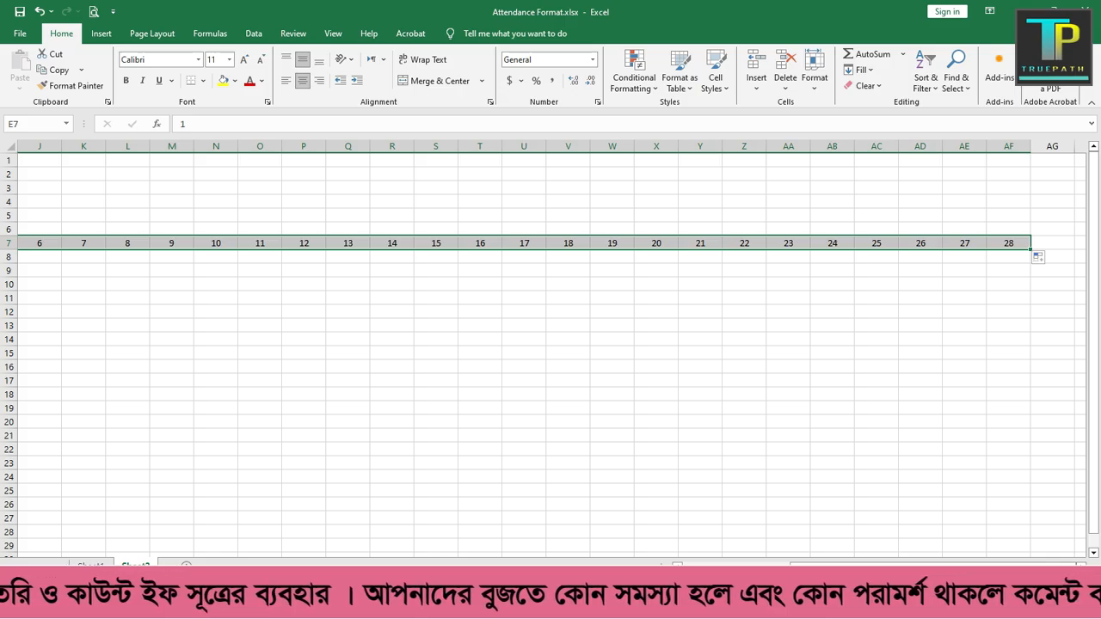
pyautogui.moveTo(818, 566); pyautogui.dragTo(705, 566)
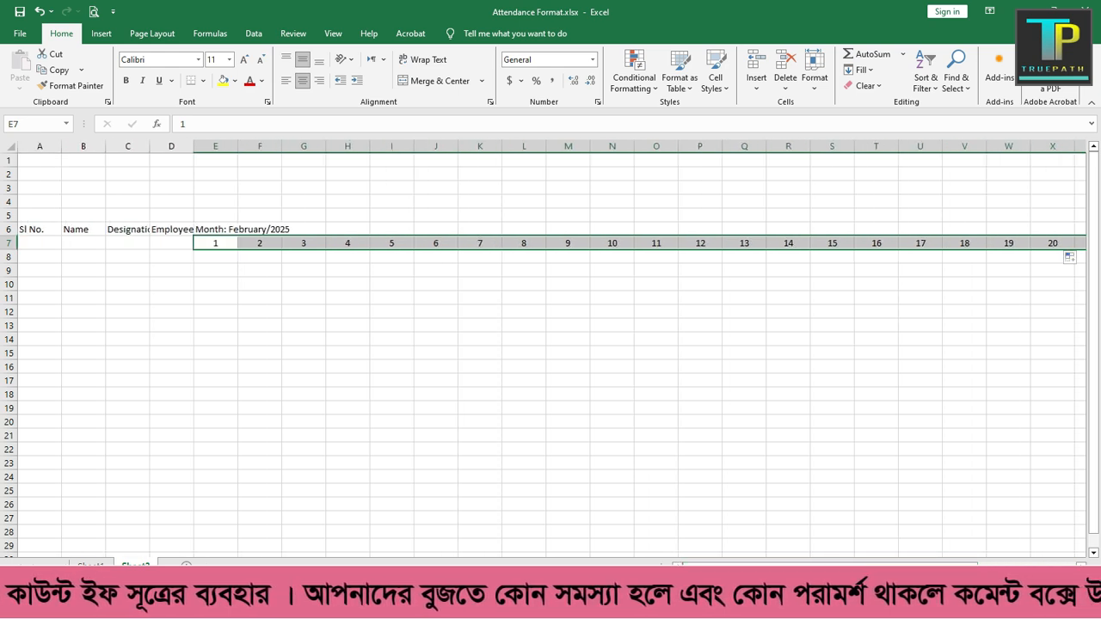
pyautogui.click(303, 312)
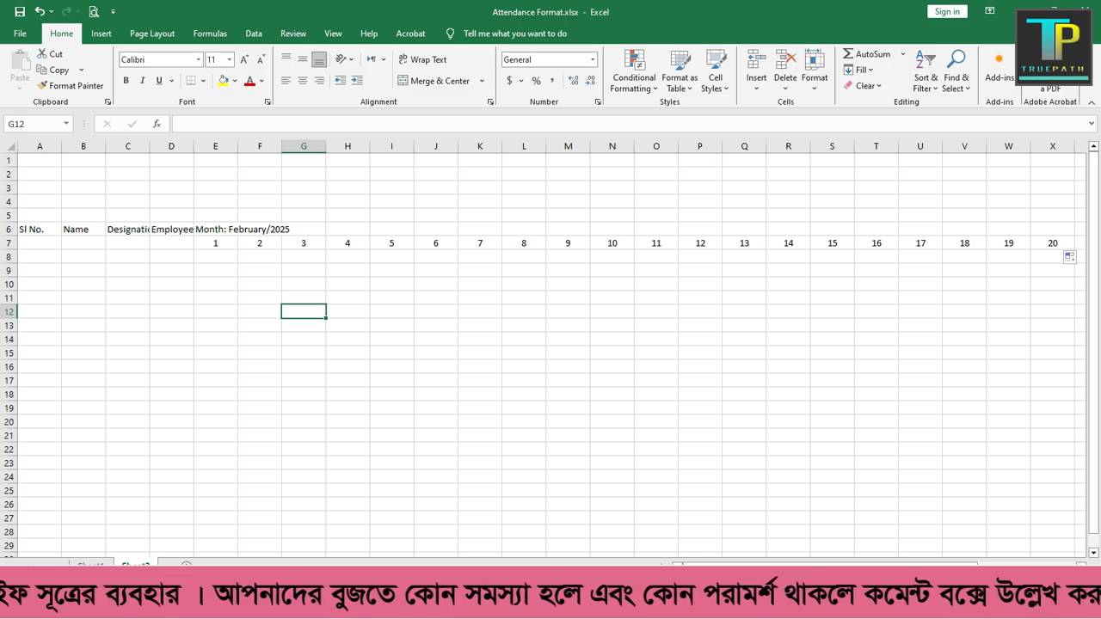
# Step: Try narrowing day columns E through AF together to one uniform width, and undo the width change
pyautogui.click(215, 147)
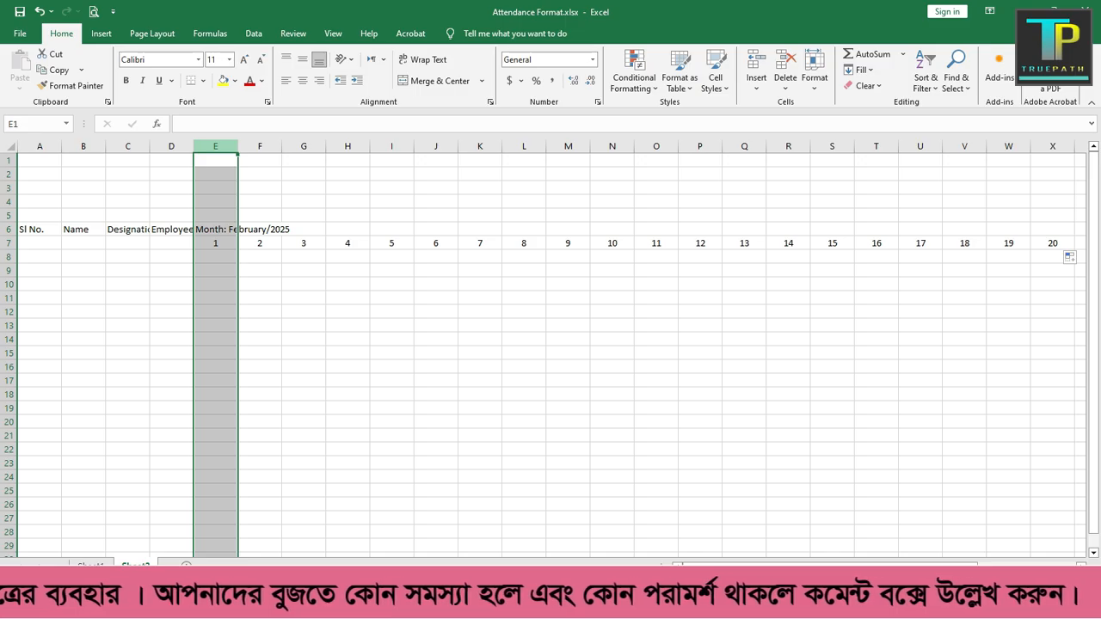
pyautogui.click(259, 284)
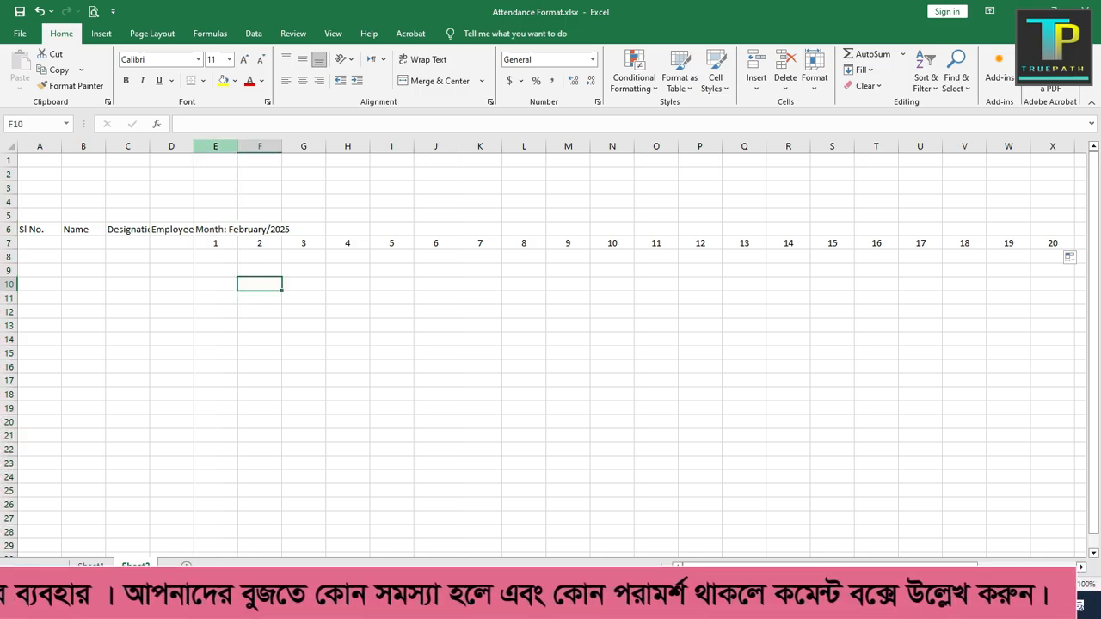
pyautogui.click(215, 146)
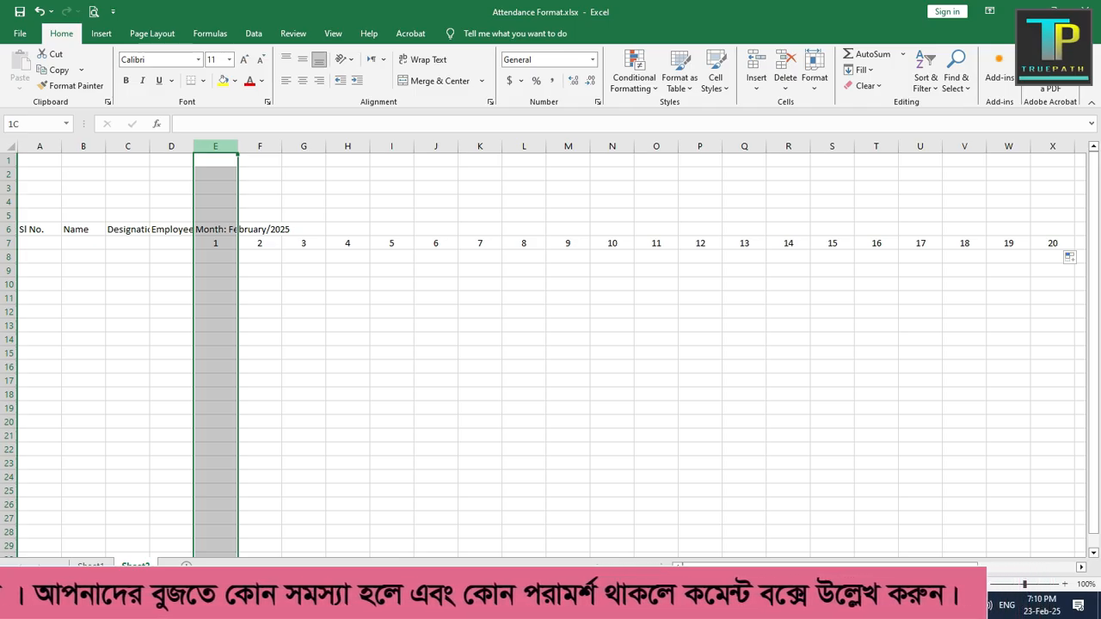
pyautogui.moveTo(219, 146); pyautogui.dragTo(988, 146)
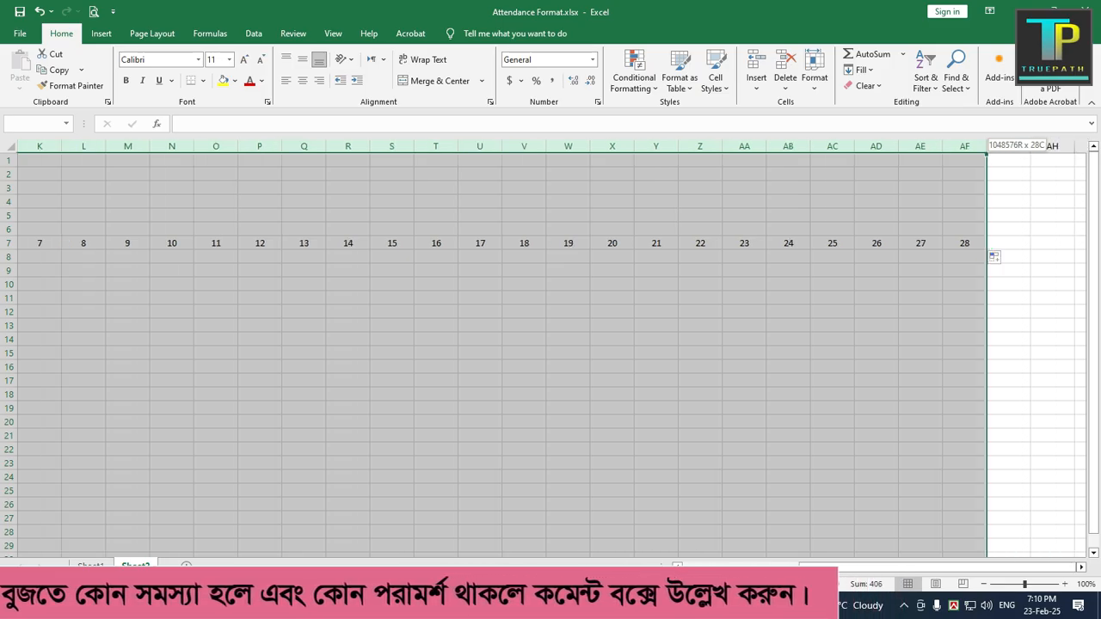
pyautogui.moveTo(987, 147); pyautogui.dragTo(987, 146)
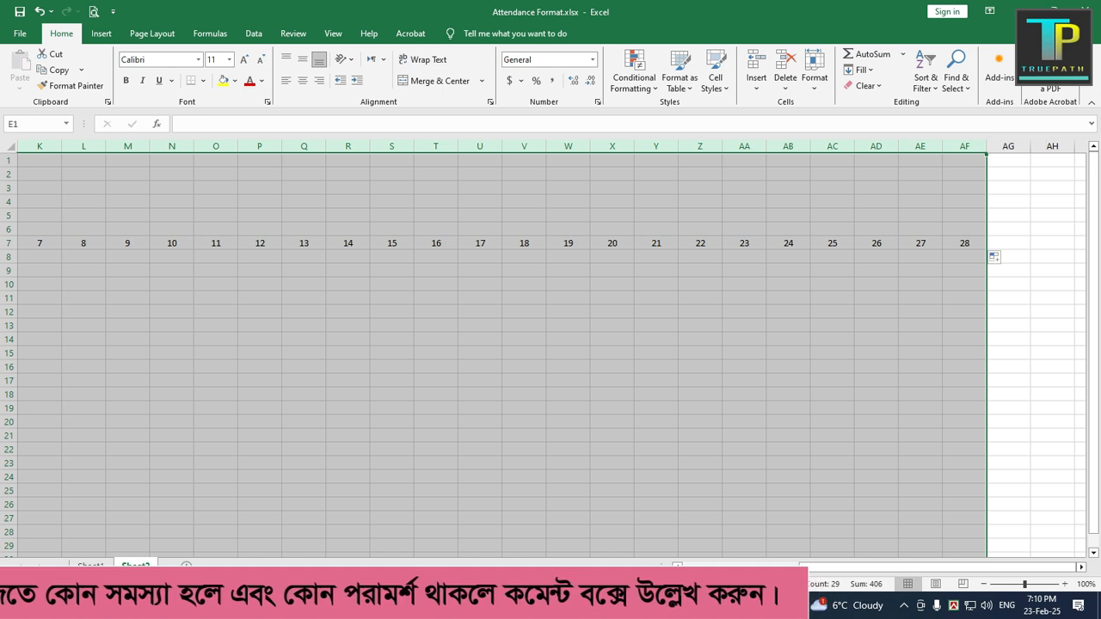
pyautogui.moveTo(938, 568); pyautogui.dragTo(830, 568)
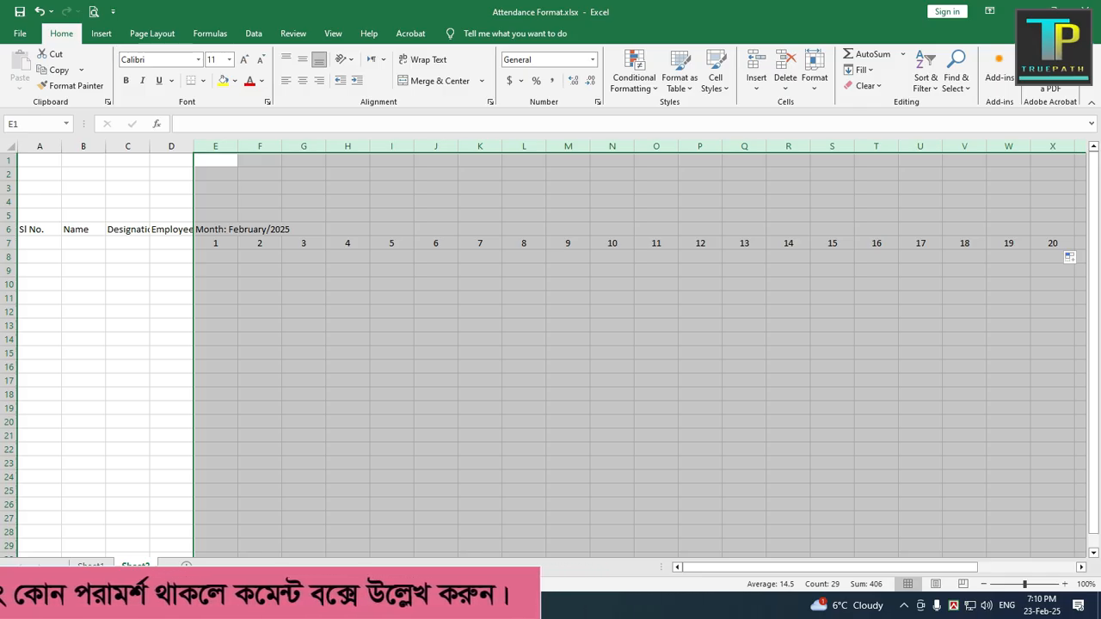
pyautogui.moveTo(237, 146); pyautogui.dragTo(212, 146)
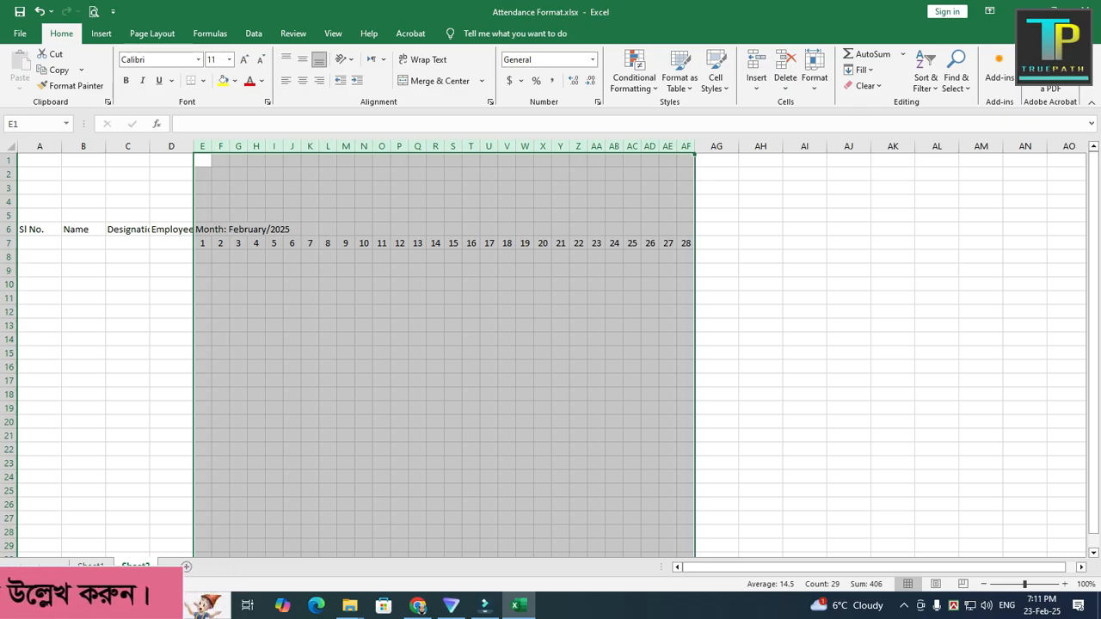
pyautogui.click(39, 12)
pyautogui.click(480, 326)
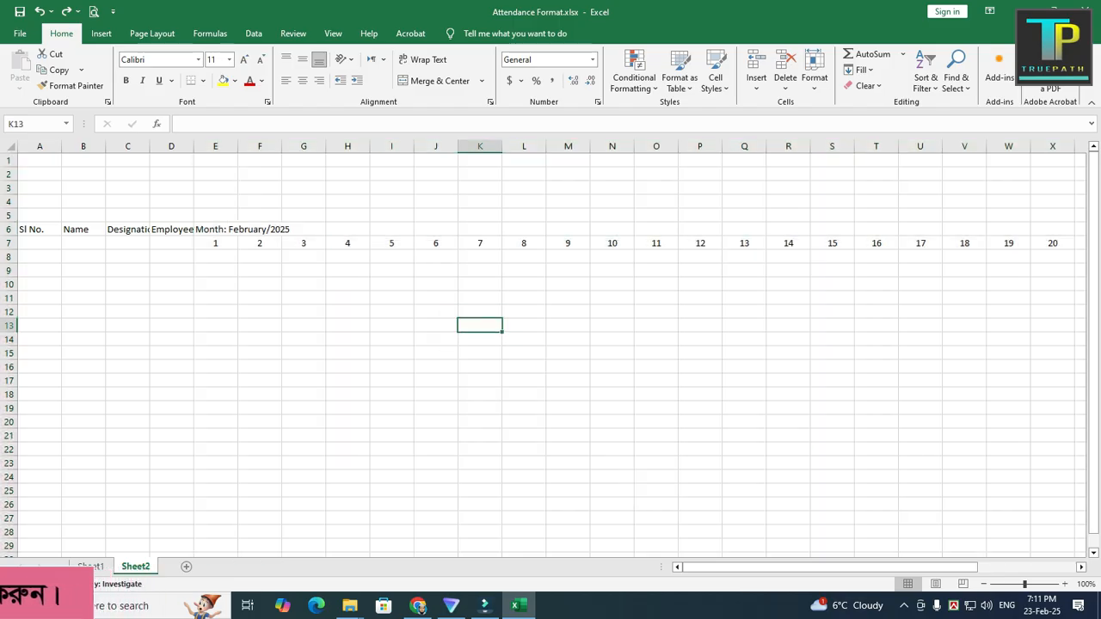
# Step: Try narrowing day columns E, F and G one at a time
pyautogui.moveTo(237, 146)
pyautogui.mouseDown()
pyautogui.moveTo(214, 146)
pyautogui.moveTo(276, 146)
pyautogui.moveTo(252, 146)
pyautogui.mouseUp()
pyautogui.click(236, 244)
pyautogui.click(253, 244)
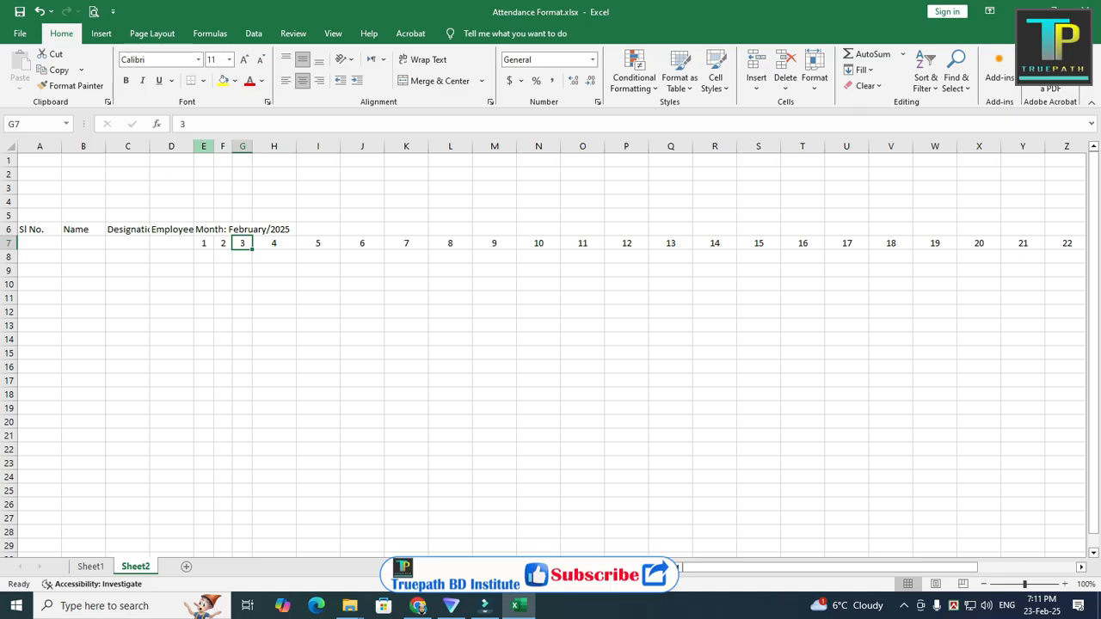
# Step: Narrow day columns E through AF together to a uniform width just fitting the two-digit day numbers
pyautogui.moveTo(203, 146); pyautogui.dragTo(988, 152)
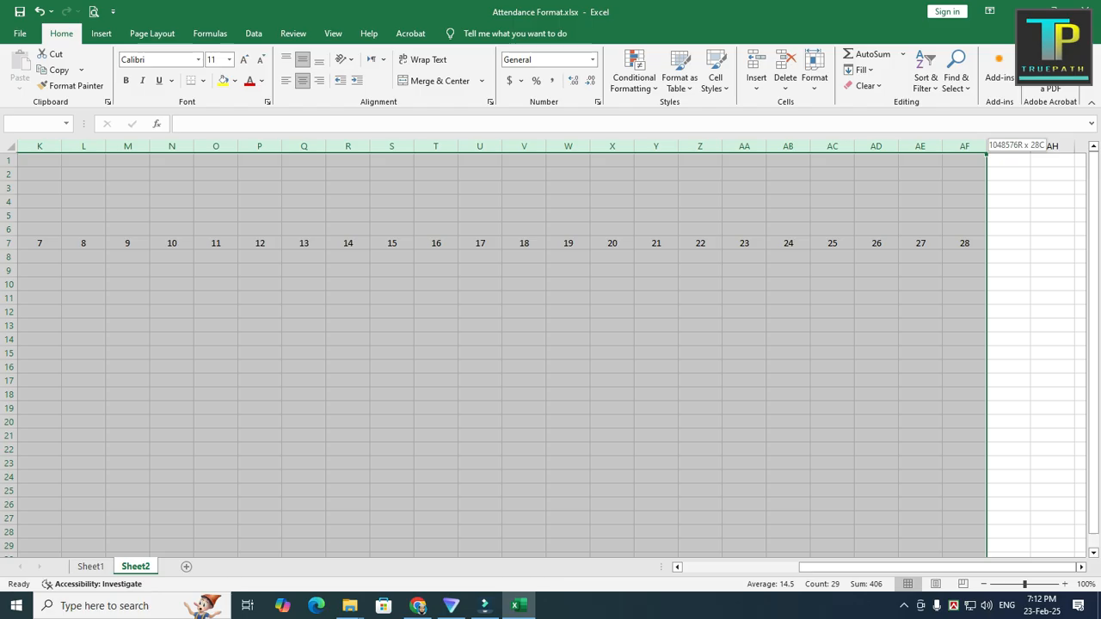
pyautogui.moveTo(965, 146); pyautogui.dragTo(965, 146)
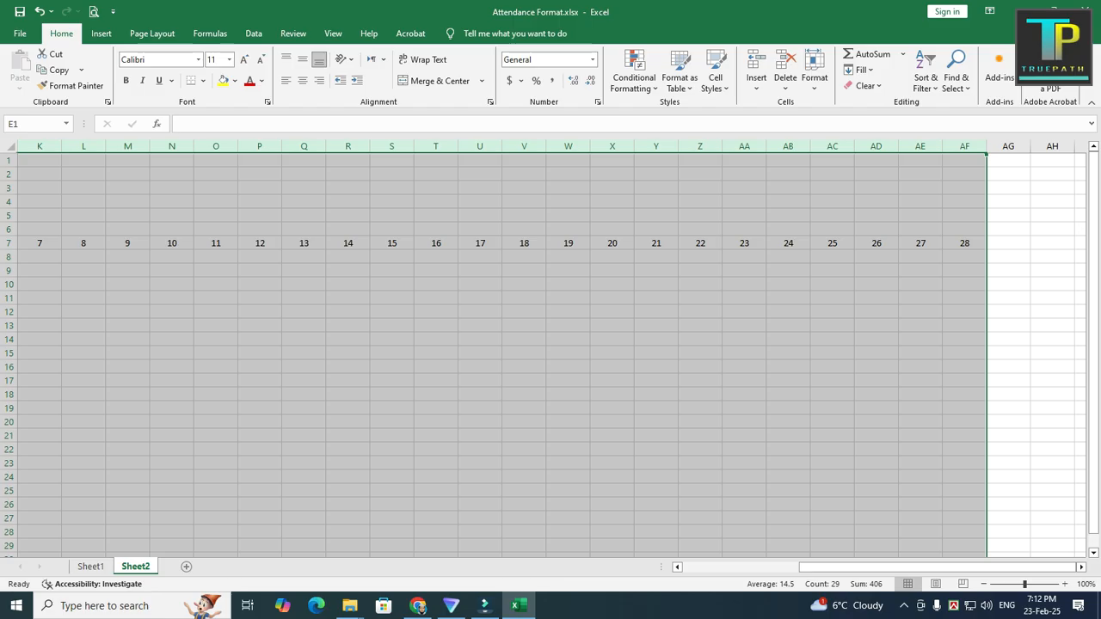
pyautogui.moveTo(502, 146); pyautogui.dragTo(480, 146)
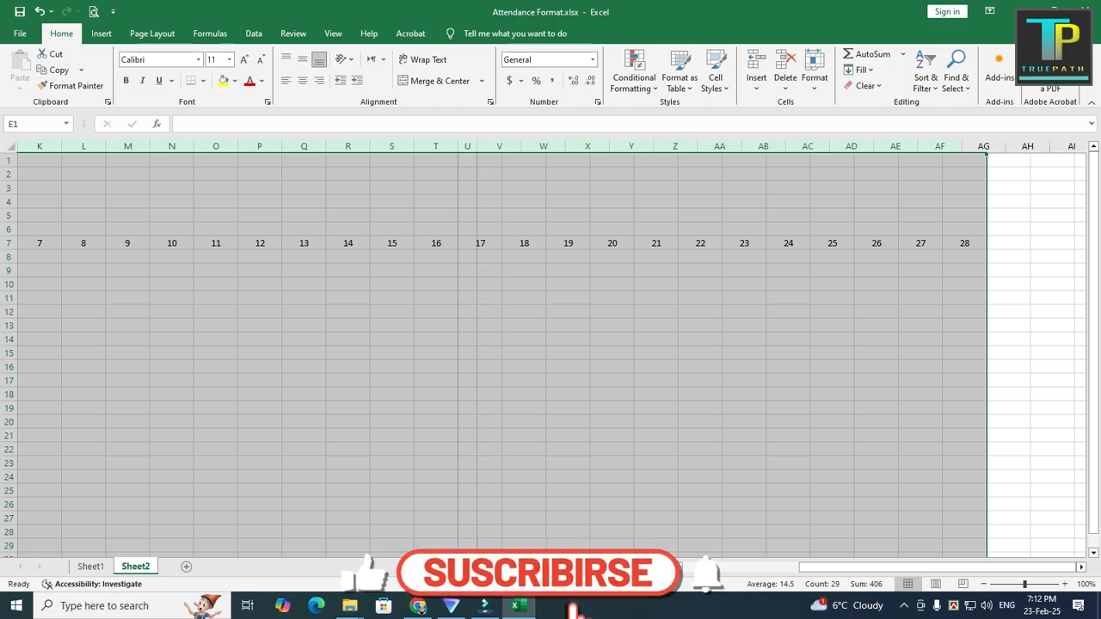
pyautogui.moveTo(846, 567); pyautogui.dragTo(768, 567)
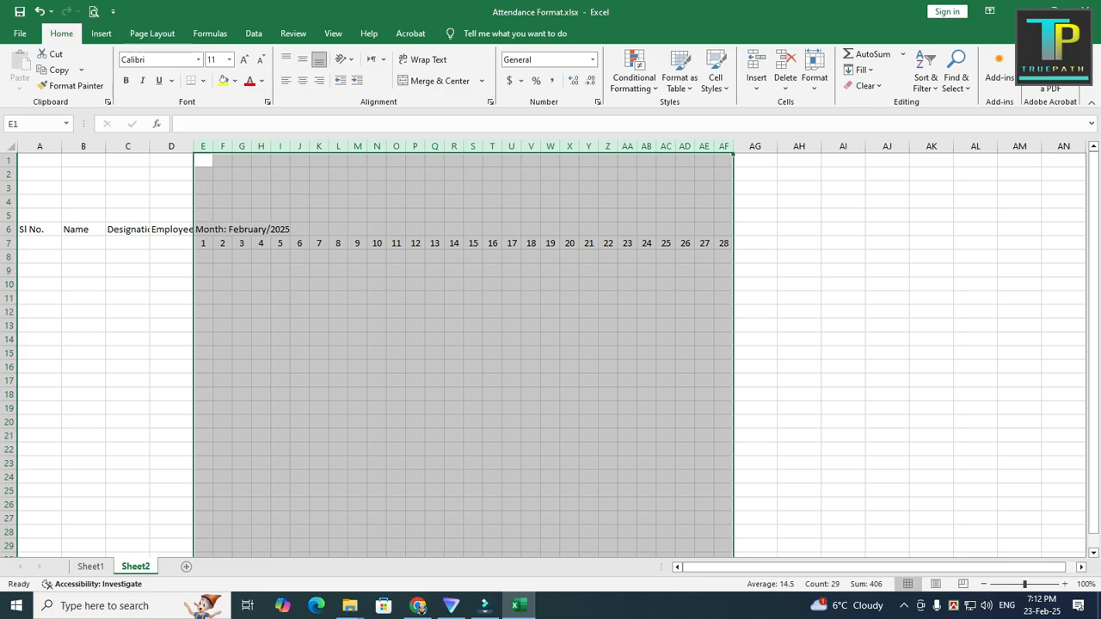
# Step: Merge and center the "Month: February/2025" heading across E6:AF6, above the day numbers
pyautogui.click(203, 230)
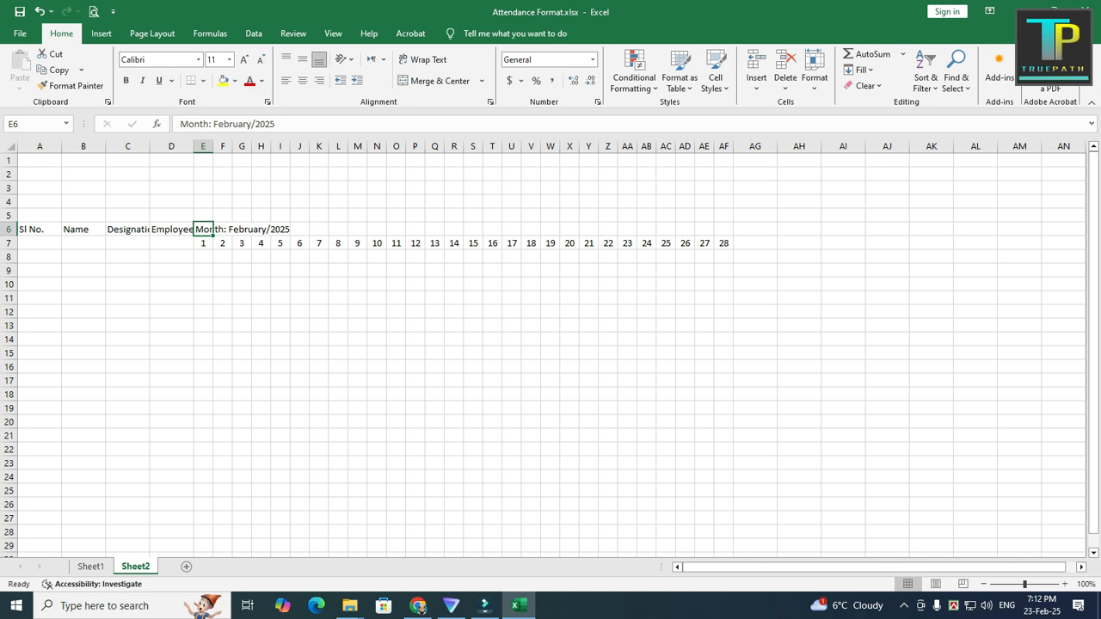
pyautogui.moveTo(203, 229); pyautogui.dragTo(724, 229)
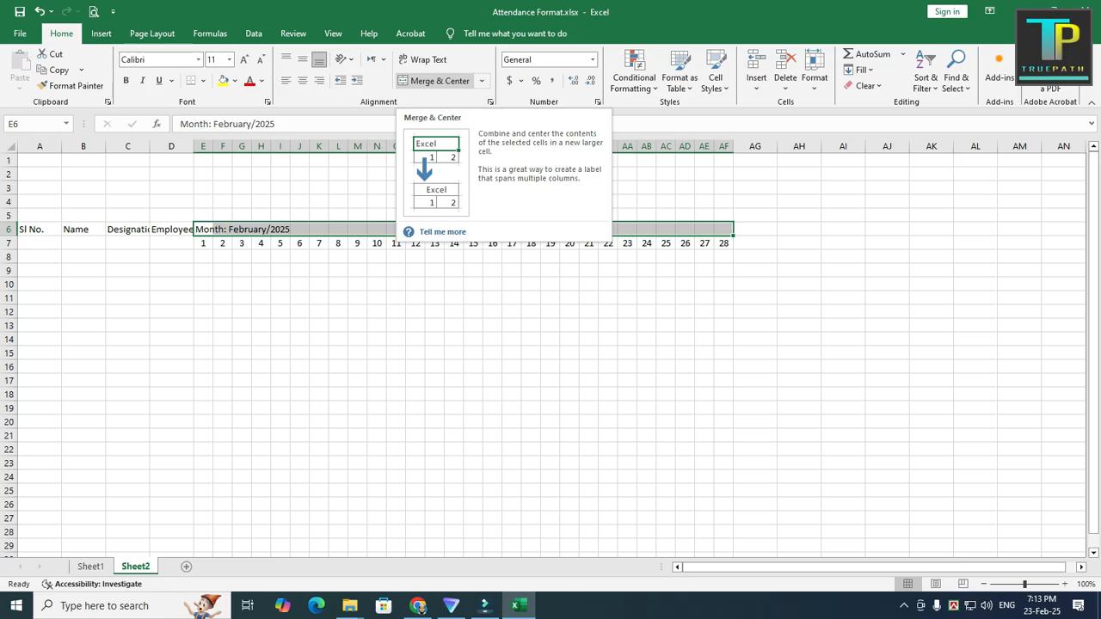
pyautogui.click(434, 80)
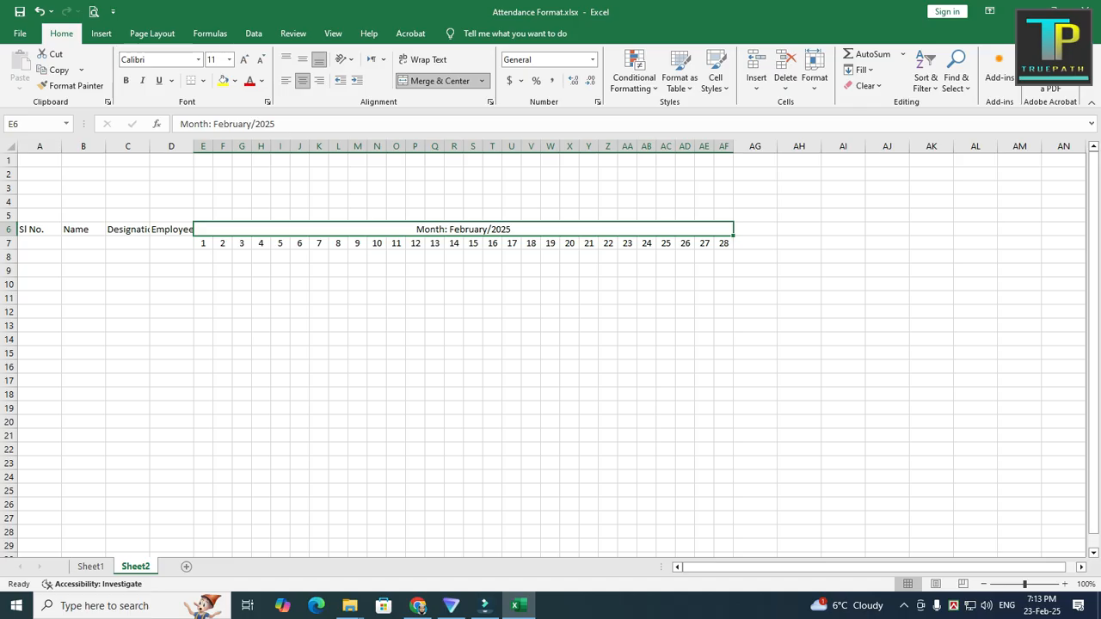
pyautogui.click(171, 271)
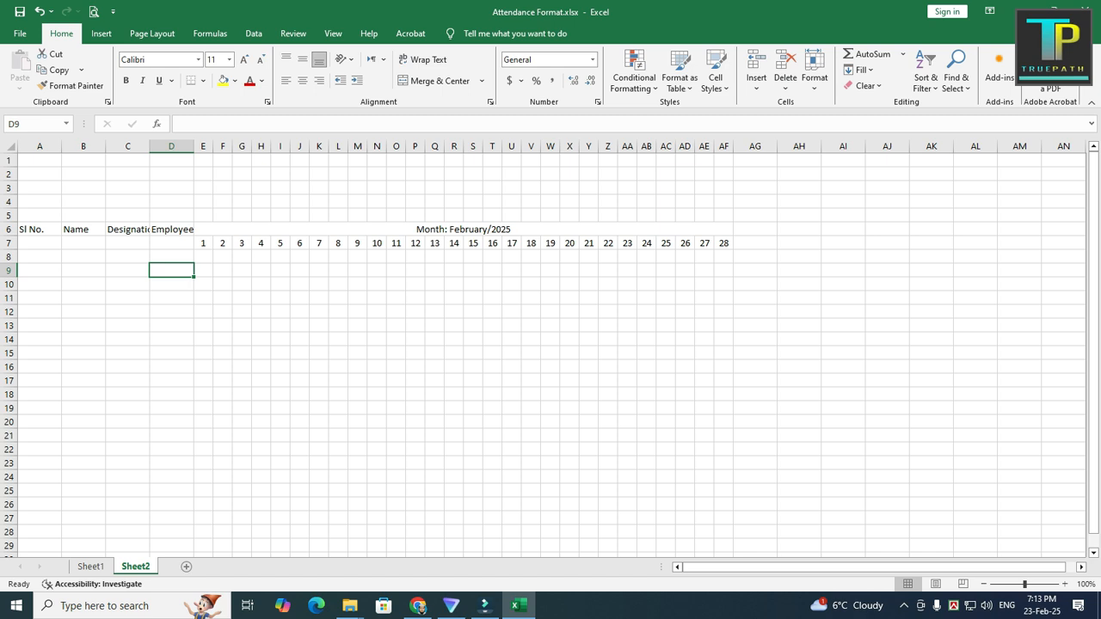
# Step: Merge and center the Sl No., Name, Designation and Employee ID headings individually over rows 6 and 7 in columns A to D
pyautogui.moveTo(39, 229); pyautogui.dragTo(40, 244)
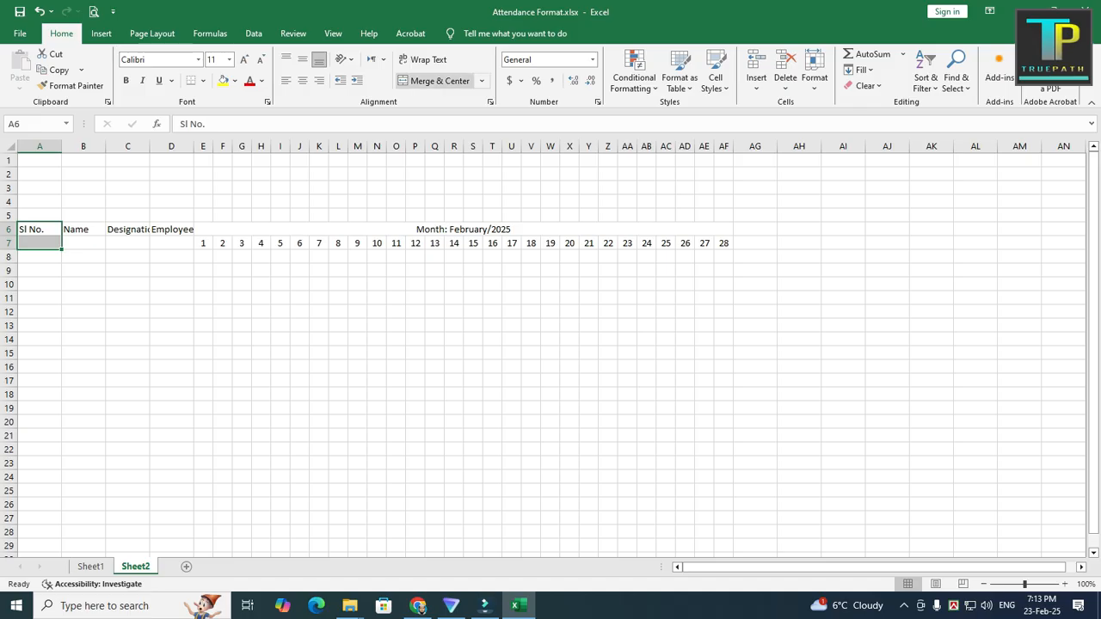
pyautogui.click(440, 81)
pyautogui.press('Right')
pyautogui.hotkey('shift', 'Down')
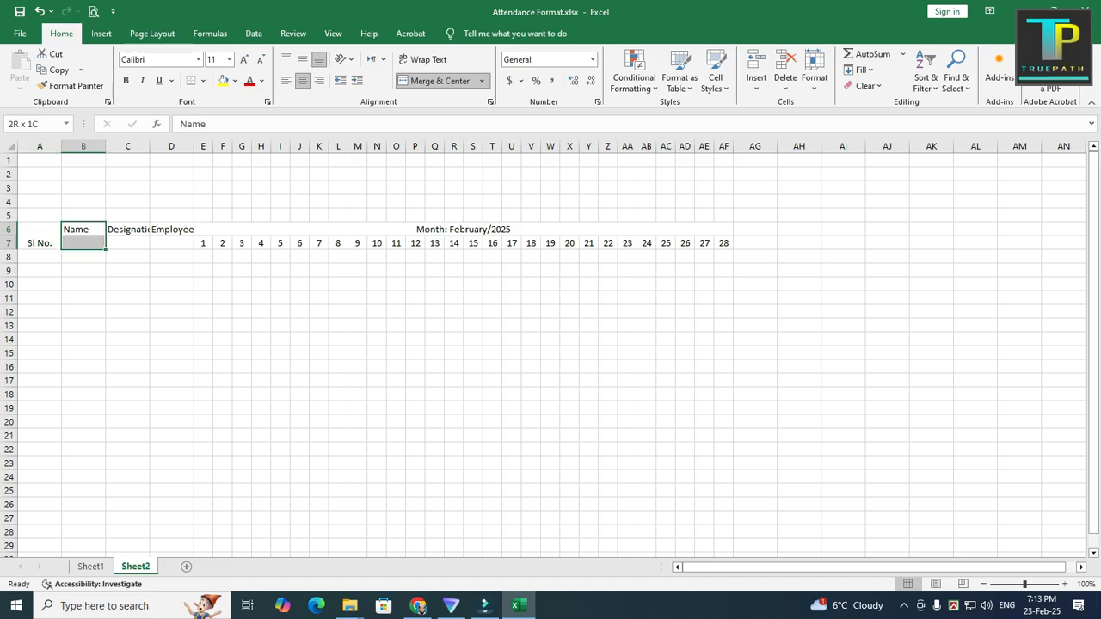
pyautogui.click(440, 81)
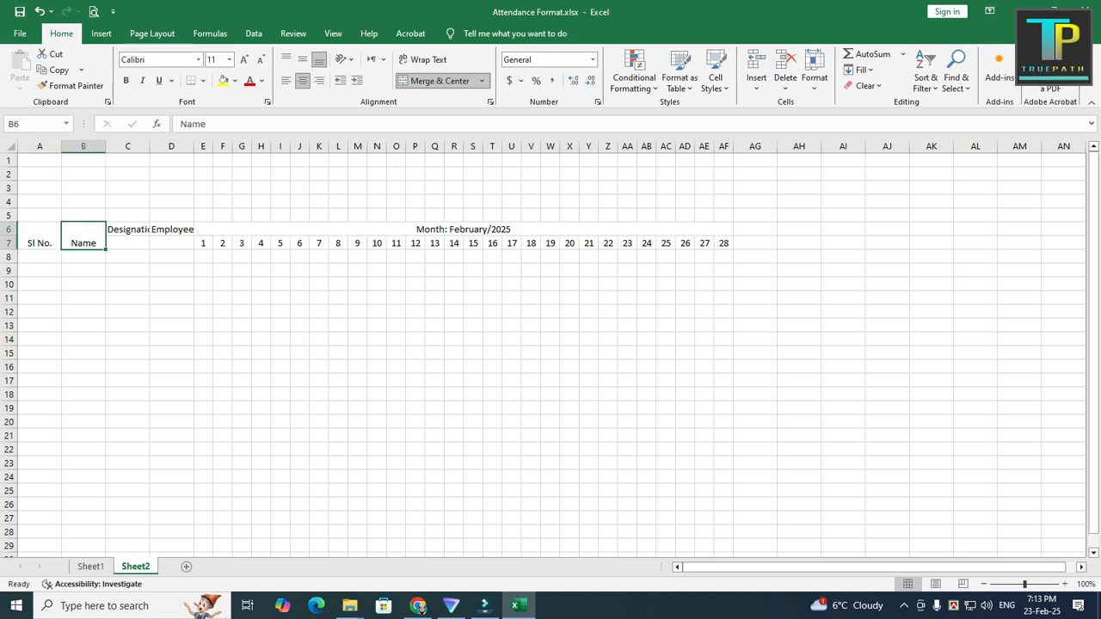
pyautogui.press('Right')
pyautogui.hotkey('shift', 'Down')
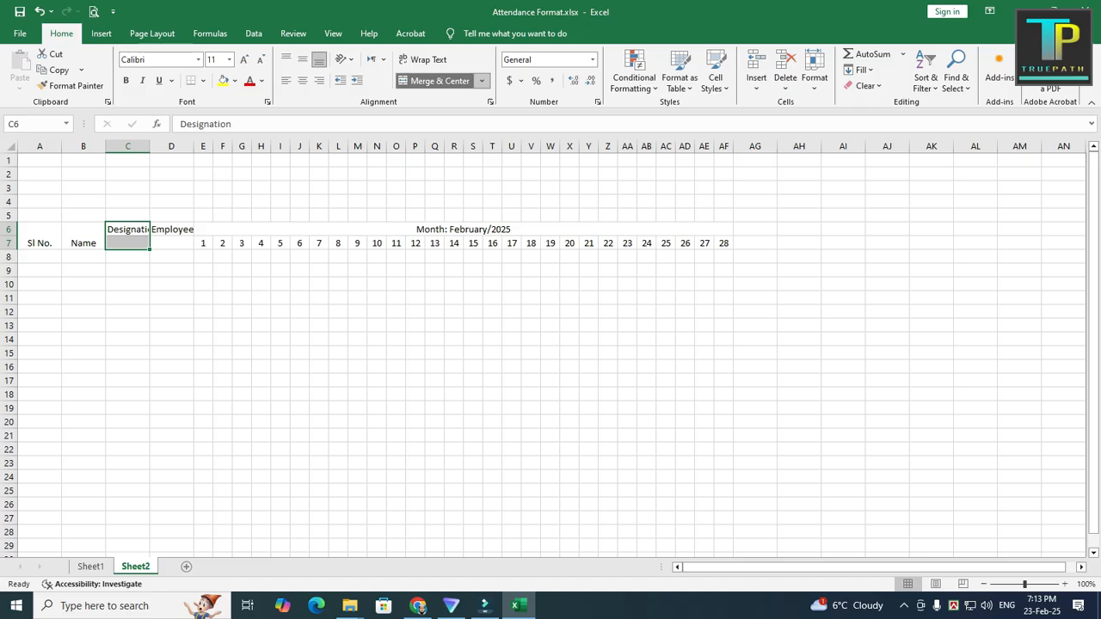
pyautogui.click(440, 81)
pyautogui.press('Right')
pyautogui.hotkey('shift', 'Down')
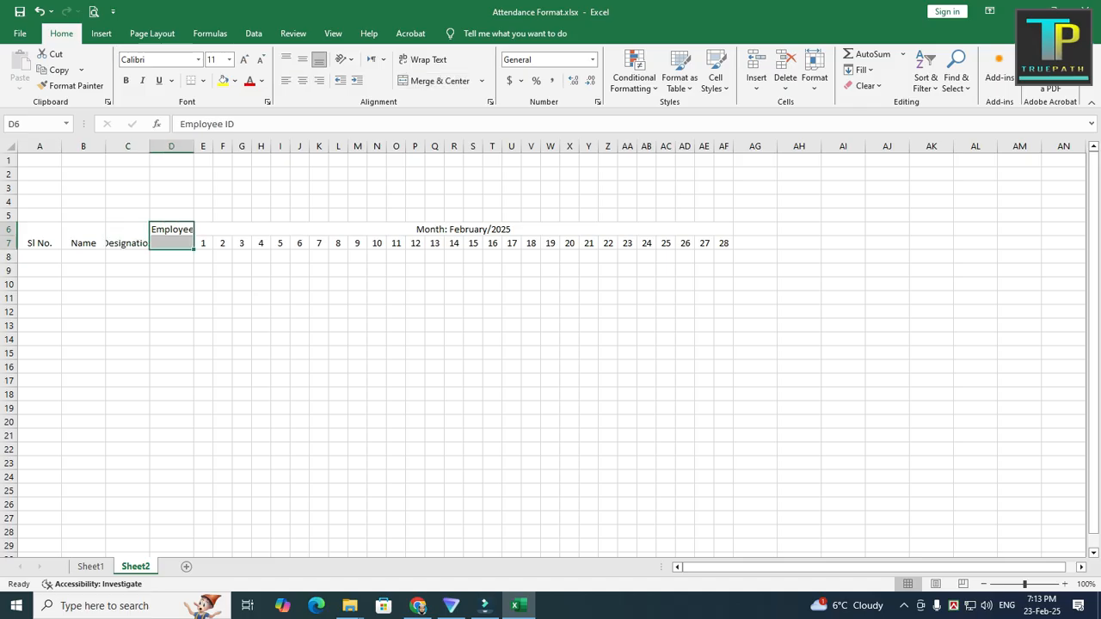
pyautogui.click(439, 81)
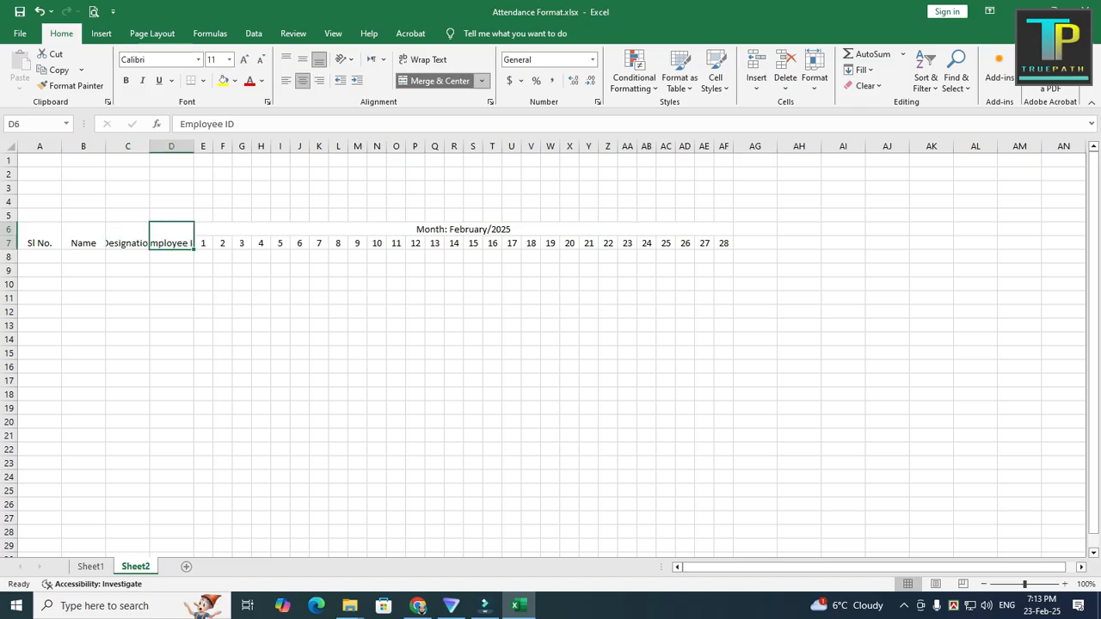
pyautogui.click(260, 340)
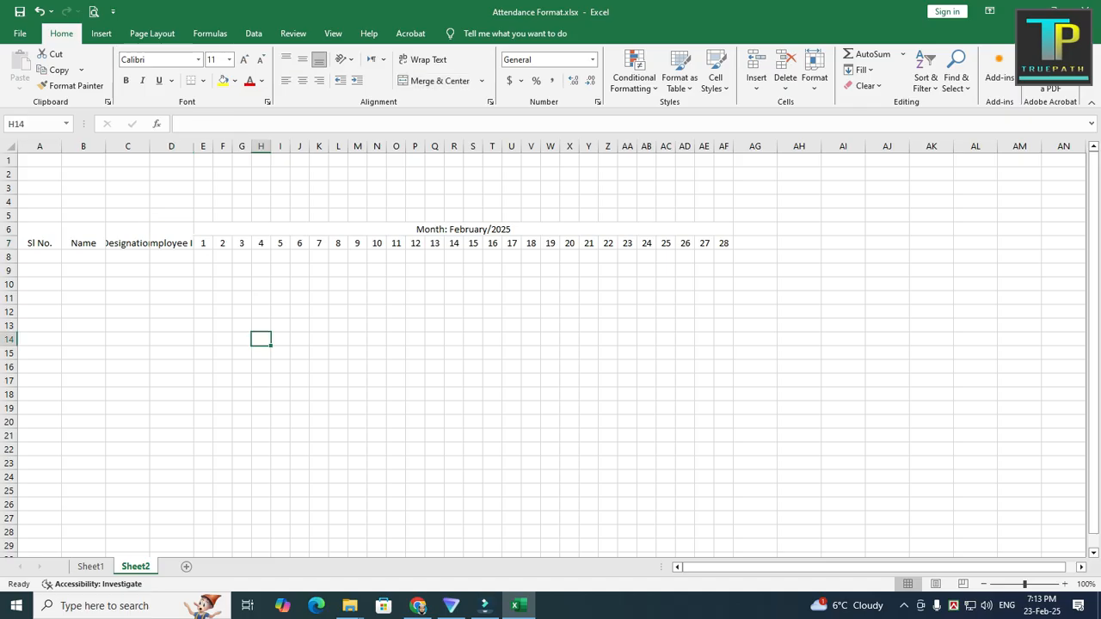
# Step: Middle-align the whole header block A6:AF7 vertically
pyautogui.click(40, 238)
pyautogui.moveTo(40, 237); pyautogui.dragTo(724, 244)
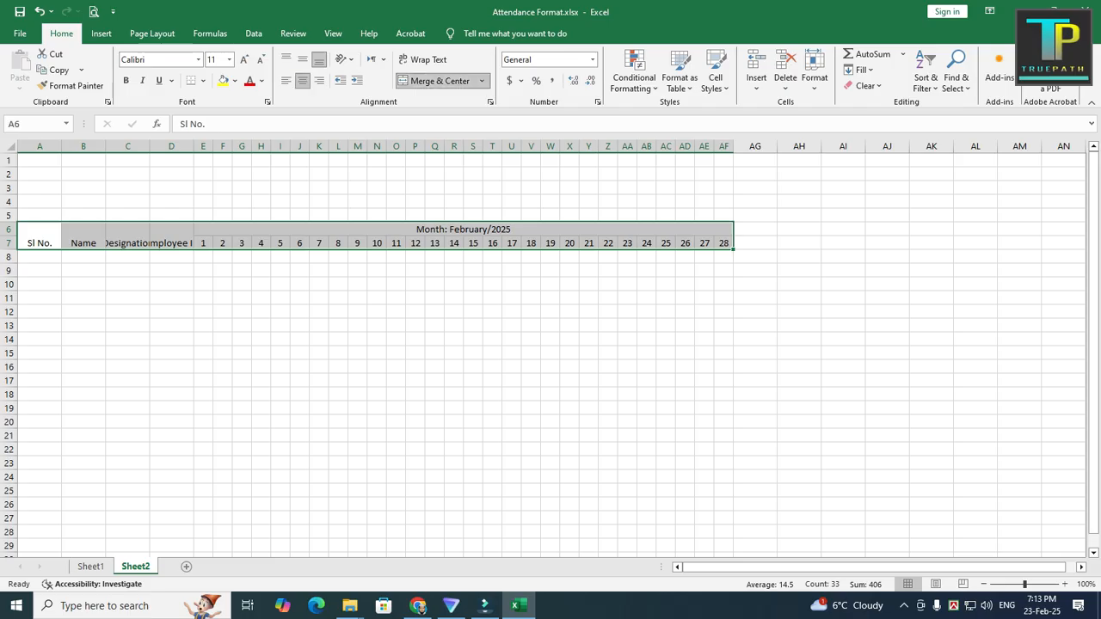
pyautogui.click(302, 59)
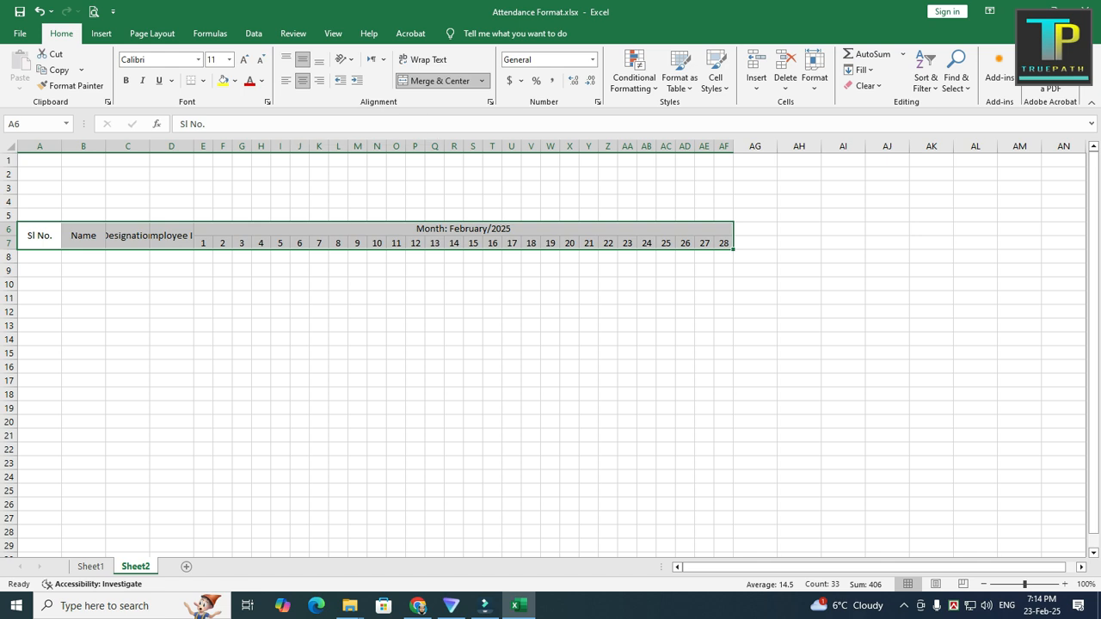
# Step: Narrow column A to fit "Sl No.", widen column B for names, and widen columns C and D to show their full headings
pyautogui.click(39, 236)
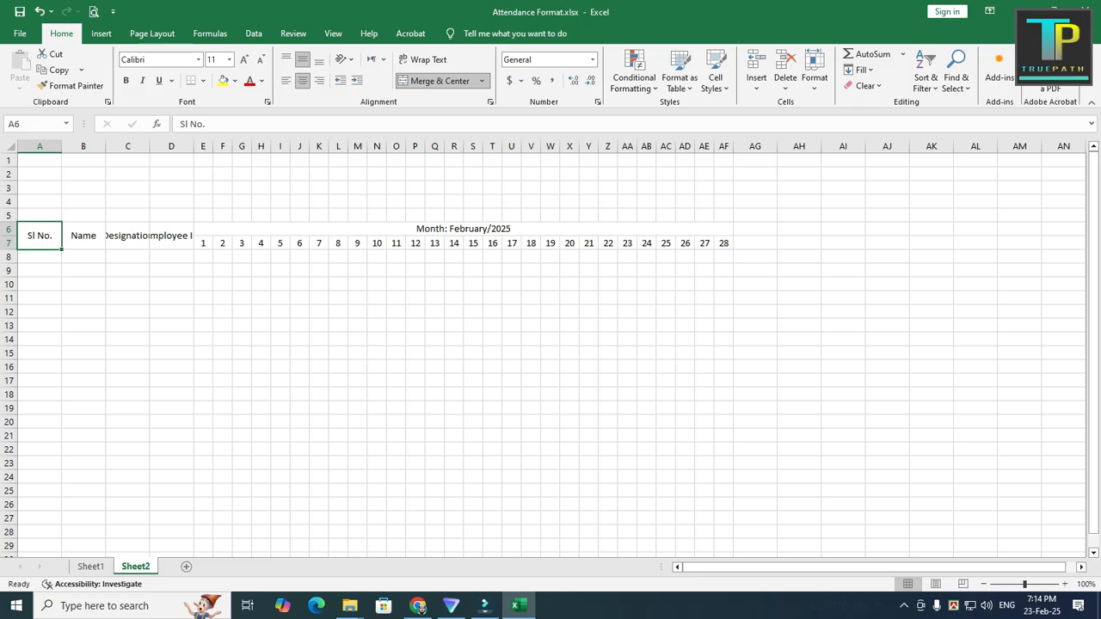
pyautogui.moveTo(61, 146); pyautogui.dragTo(44, 146)
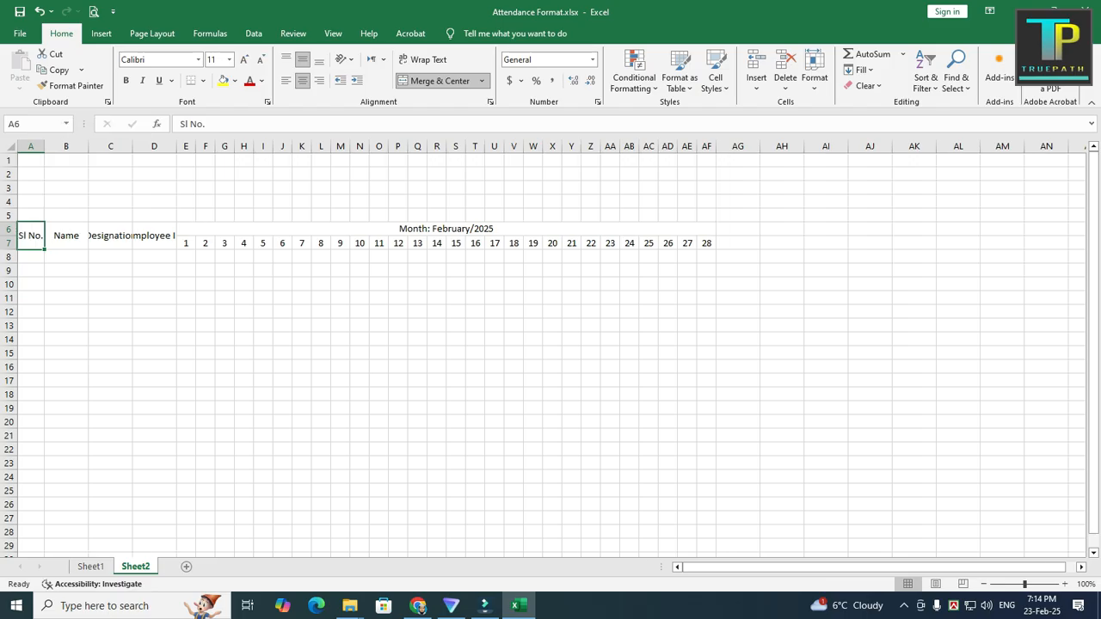
pyautogui.click(66, 236)
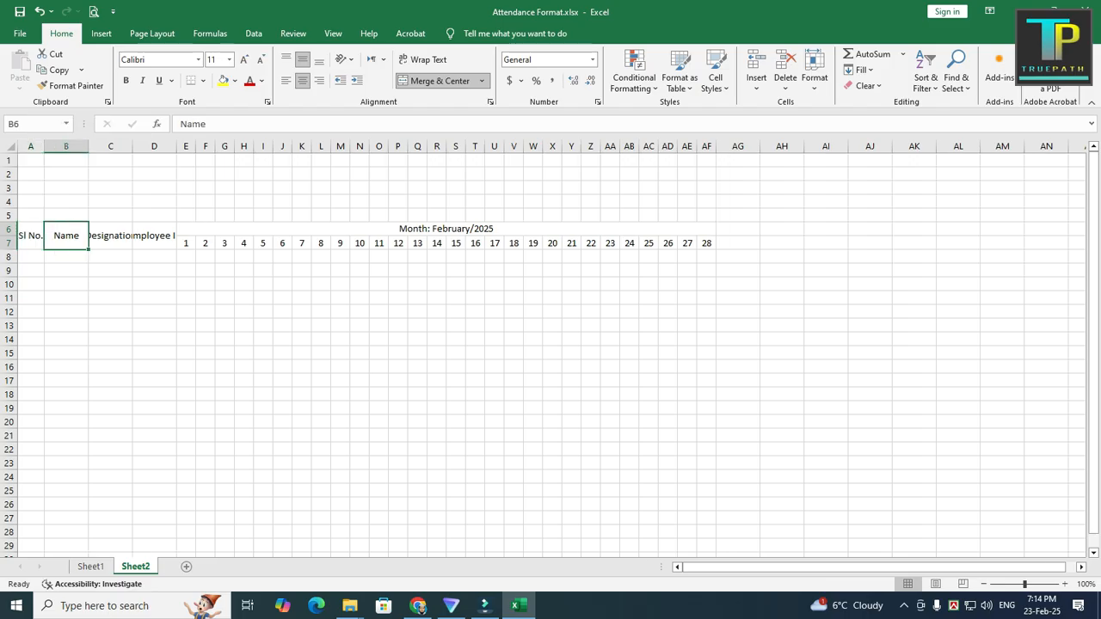
pyautogui.moveTo(89, 146); pyautogui.dragTo(141, 147)
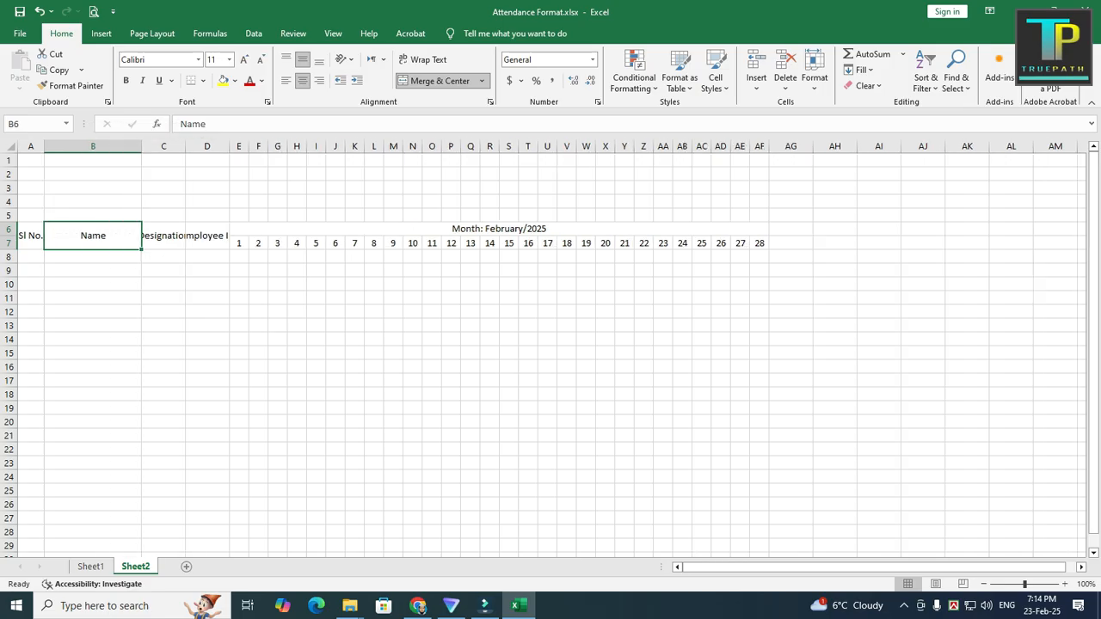
pyautogui.click(164, 235)
pyautogui.moveTo(185, 146); pyautogui.dragTo(263, 146)
pyautogui.click(221, 235)
pyautogui.click(230, 285)
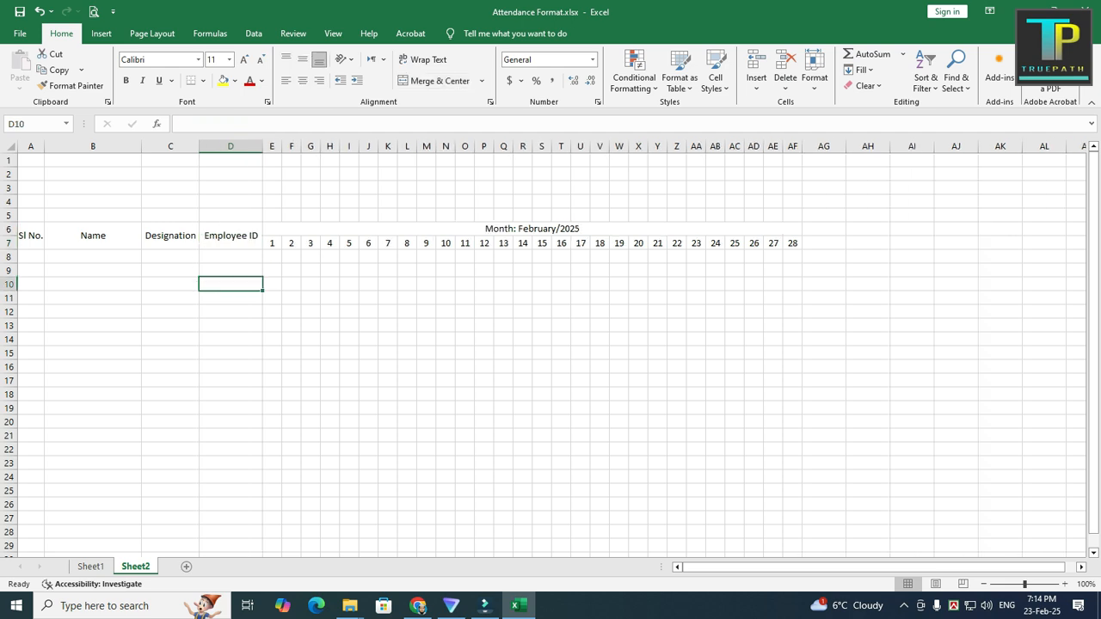
# Step: Apply All Borders to the header block A6:AF7
pyautogui.moveTo(30, 236); pyautogui.dragTo(792, 242)
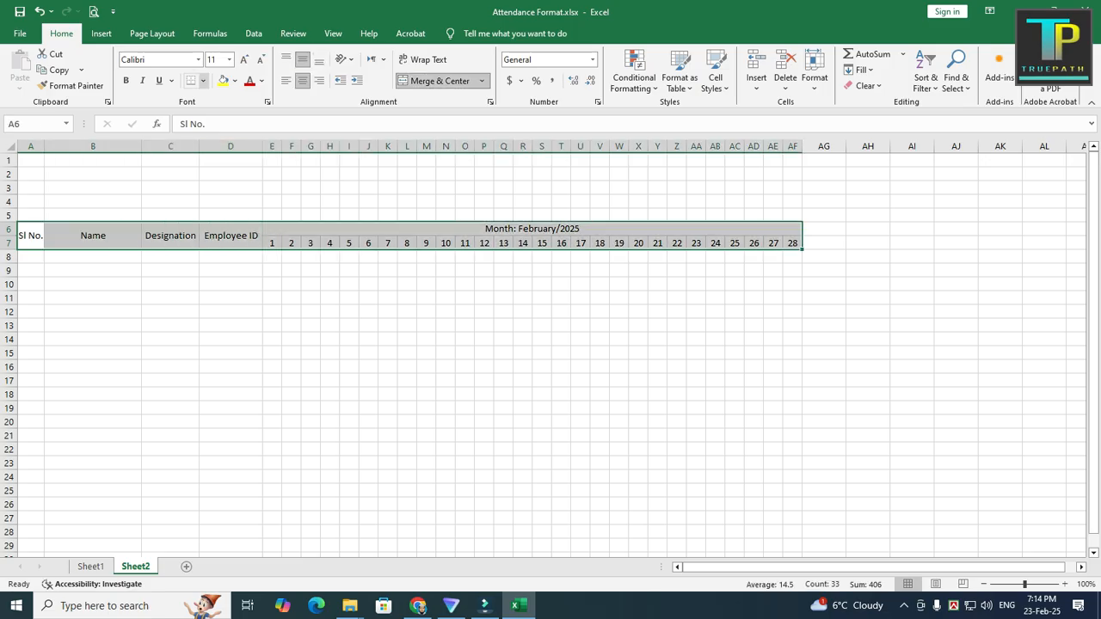
pyautogui.click(203, 80)
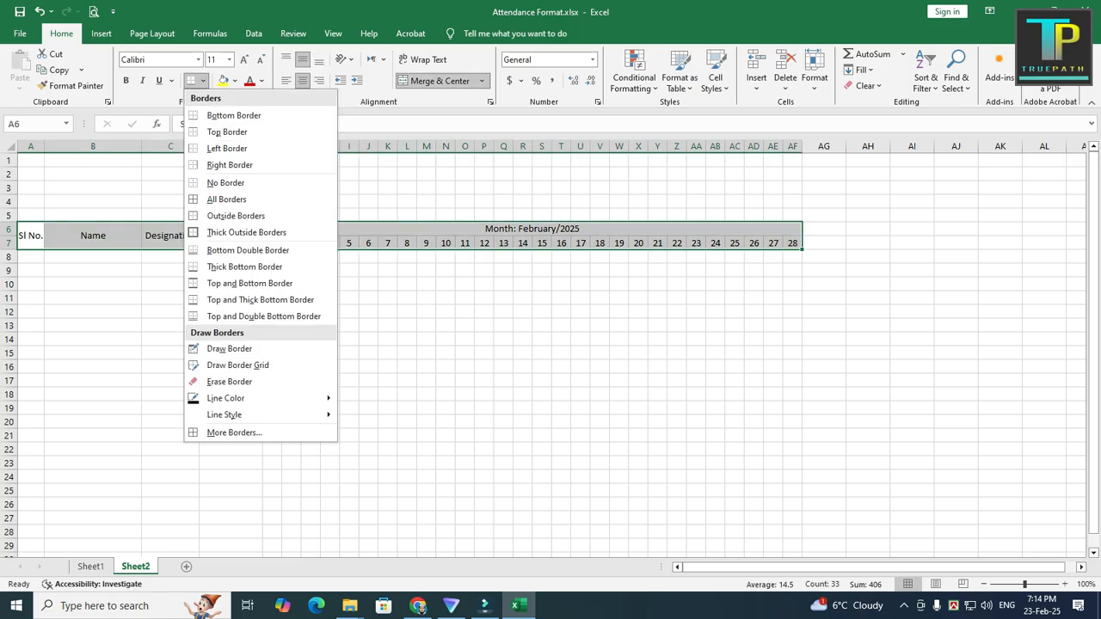
pyautogui.click(226, 199)
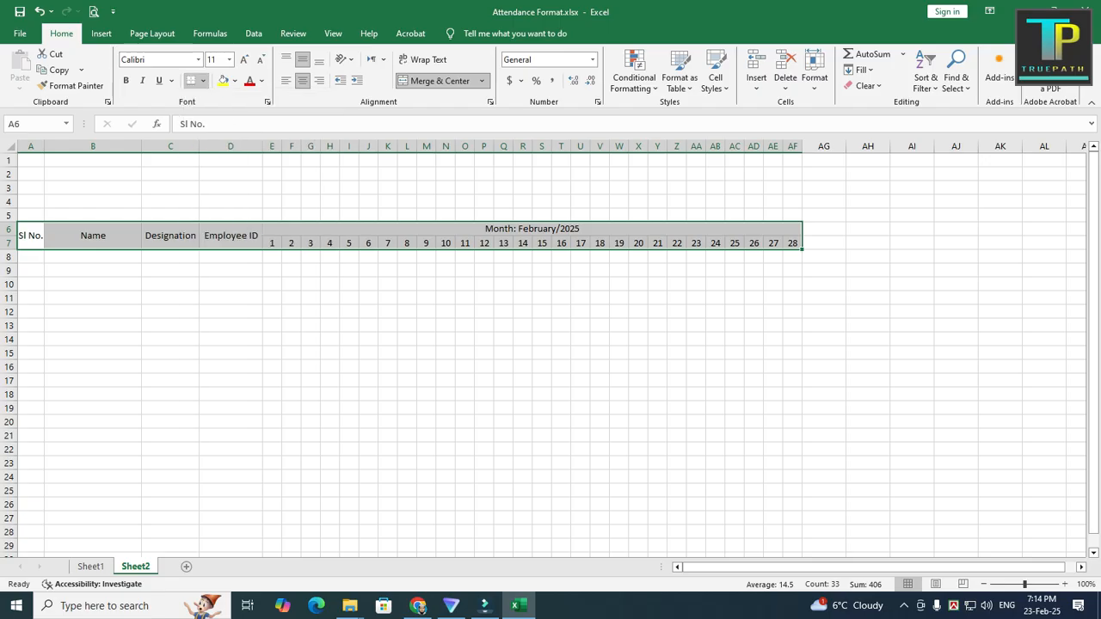
pyautogui.click(388, 312)
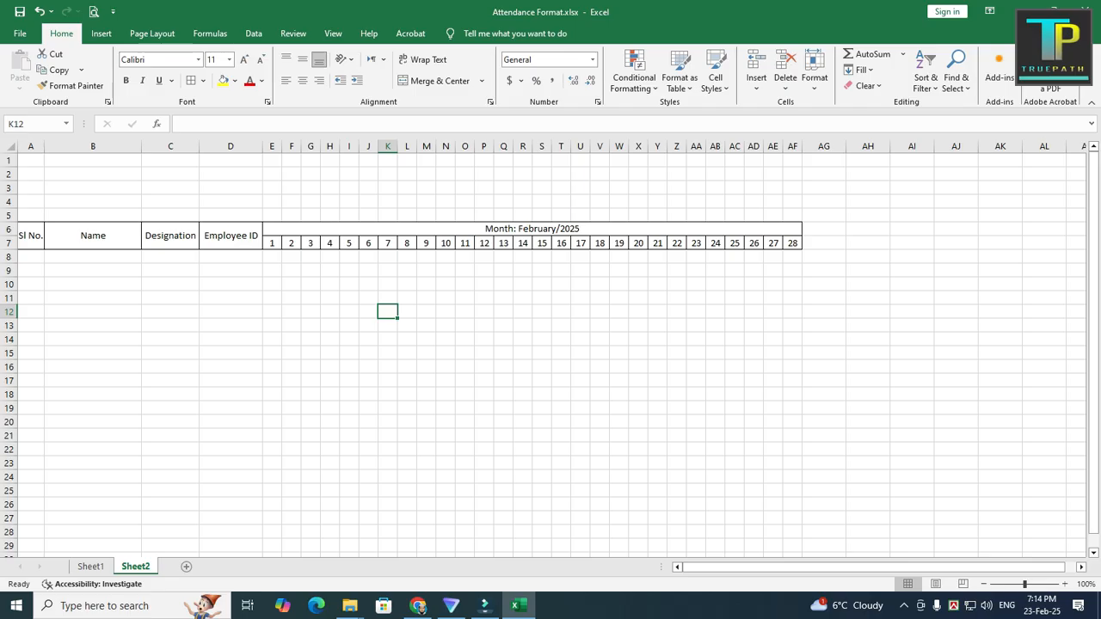
# Step: Number the Sl No. column from 1 to 20 in cells A8 to A27 by filling down the series
pyautogui.click(31, 256)
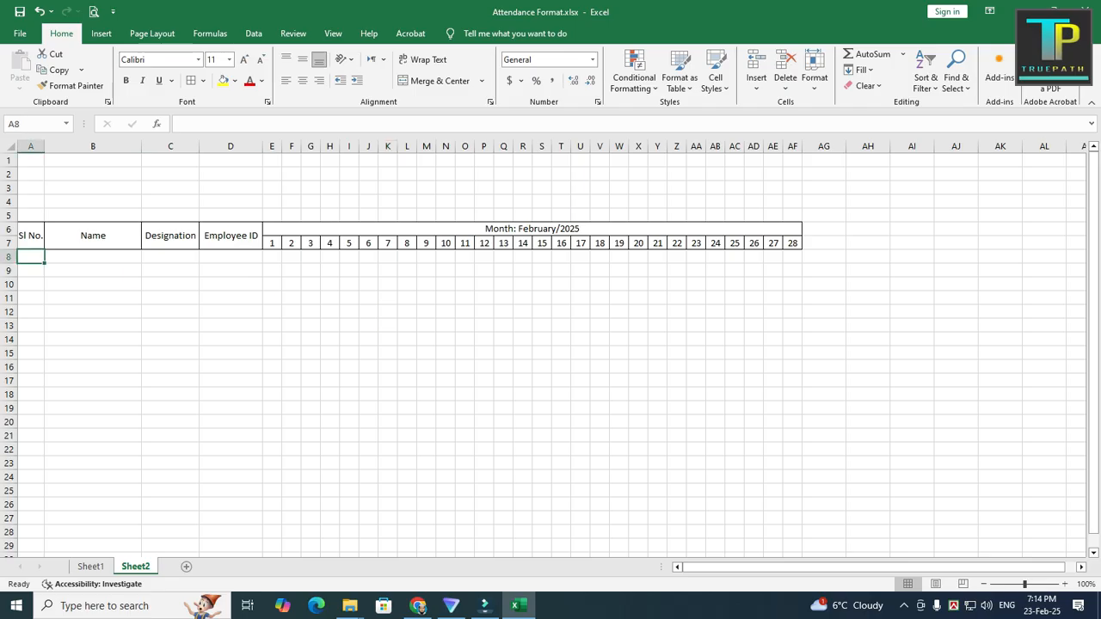
pyautogui.write('1')
pyautogui.press('Return')
pyautogui.write('2')
pyautogui.press('Return')
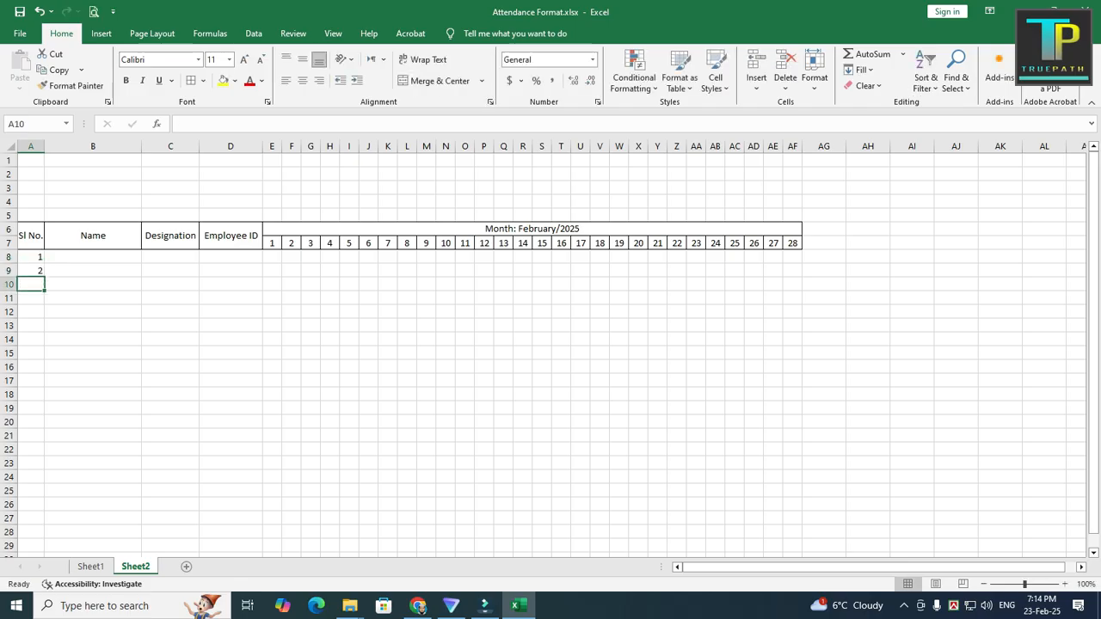
pyautogui.moveTo(30, 257); pyautogui.dragTo(45, 278)
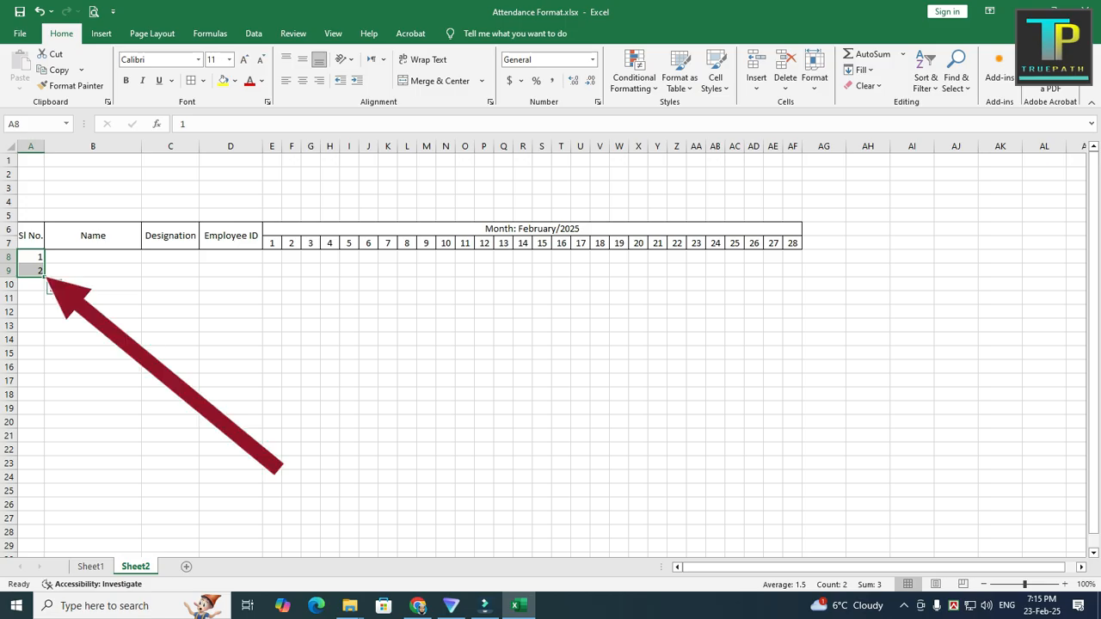
pyautogui.moveTo(44, 277); pyautogui.dragTo(44, 521)
# Step: Apply All Borders to the table body A8:AF27, and center and middle-align its empty cells B8:AF27
pyautogui.moveTo(30, 257)
pyautogui.mouseDown()
pyautogui.moveTo(555, 327)
pyautogui.moveTo(839, 340)
pyautogui.moveTo(762, 395)
pyautogui.moveTo(761, 492)
pyautogui.moveTo(826, 520)
pyautogui.moveTo(795, 519)
pyautogui.mouseUp()
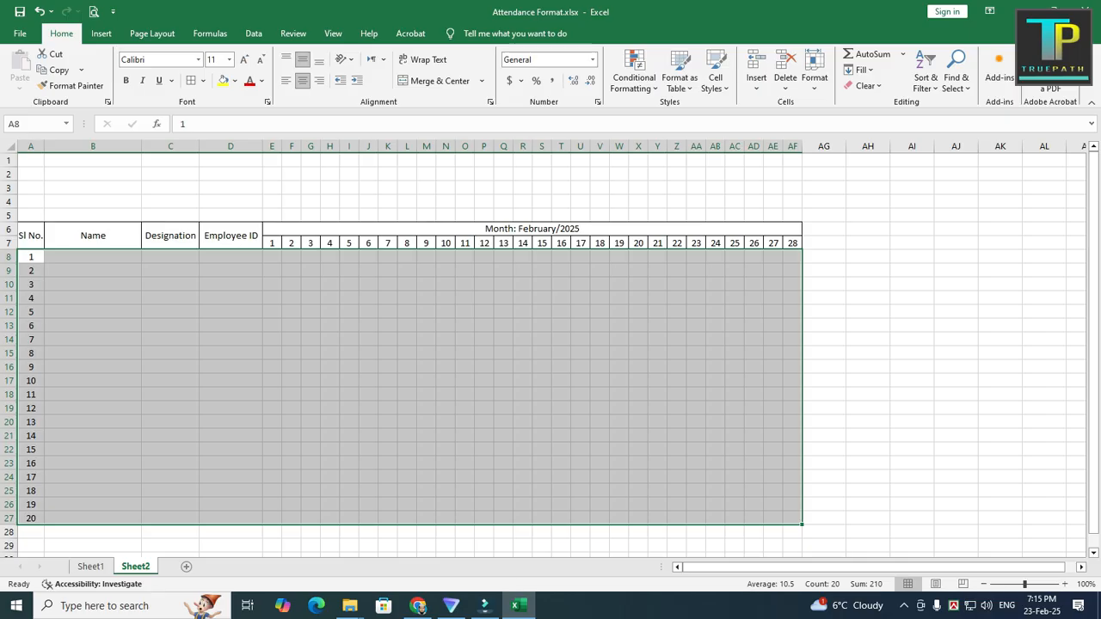
pyautogui.click(191, 80)
pyautogui.click(170, 326)
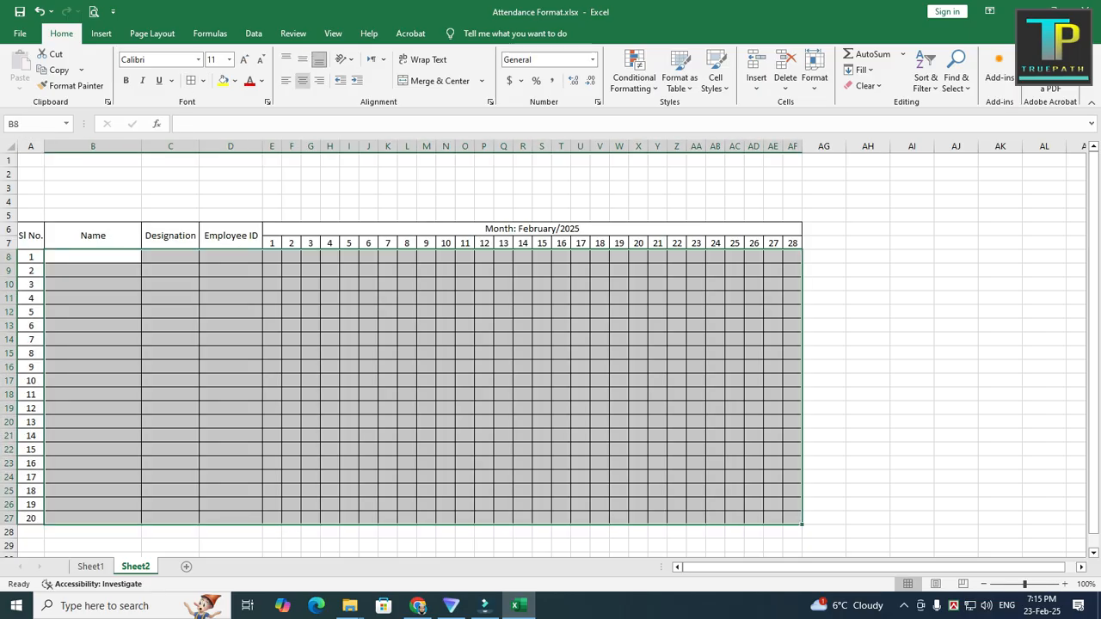
pyautogui.click(302, 80)
pyautogui.click(302, 59)
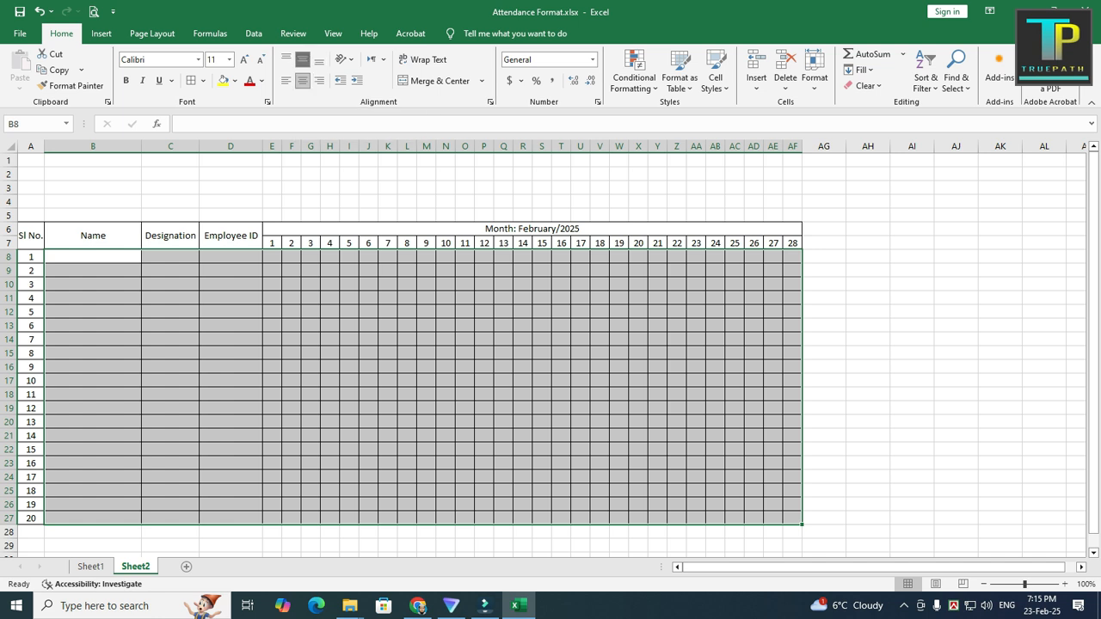
pyautogui.click(445, 368)
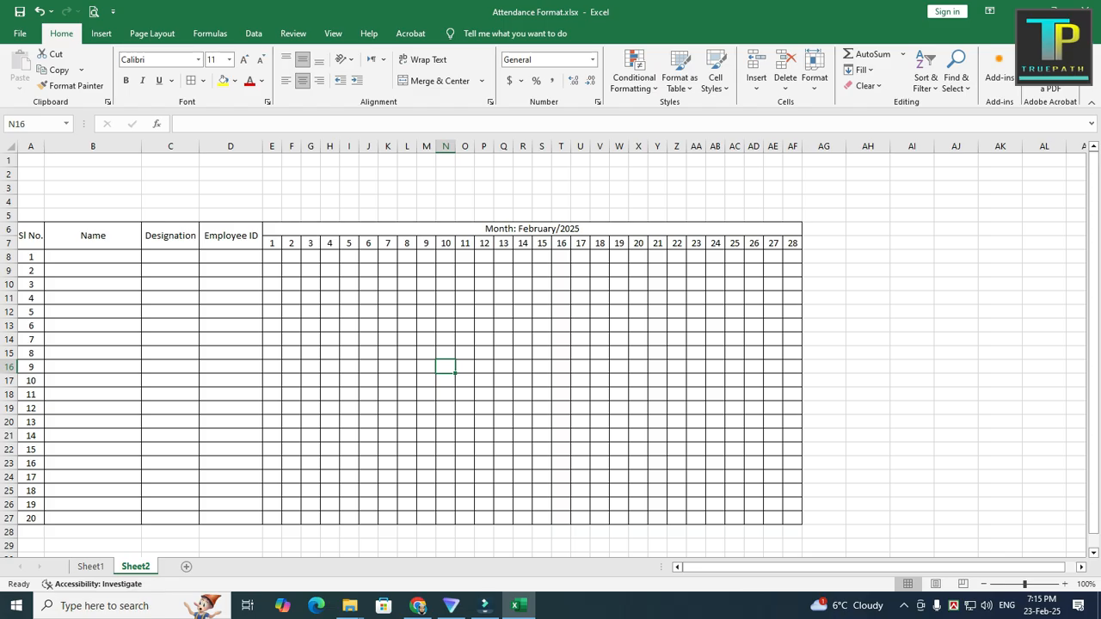
# Step: Following the Friday columns on Sheet1, merge and center rows 8 to 27 individually under days 7, 14, 21 and 28 on Sheet2
pyautogui.click(90, 566)
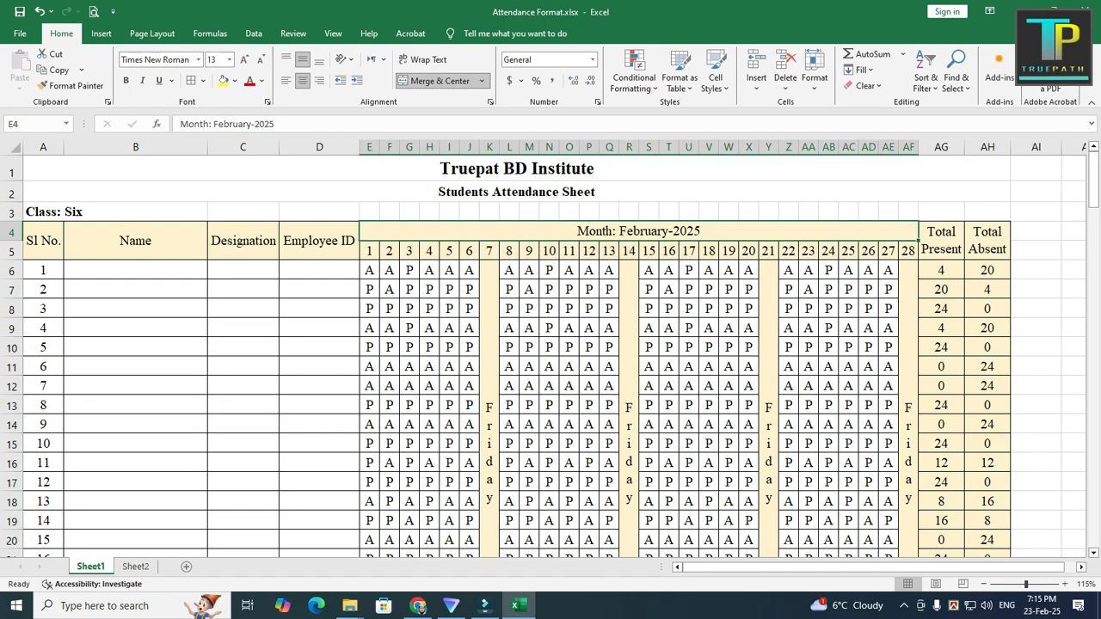
pyautogui.scroll(-1, 550, 353)
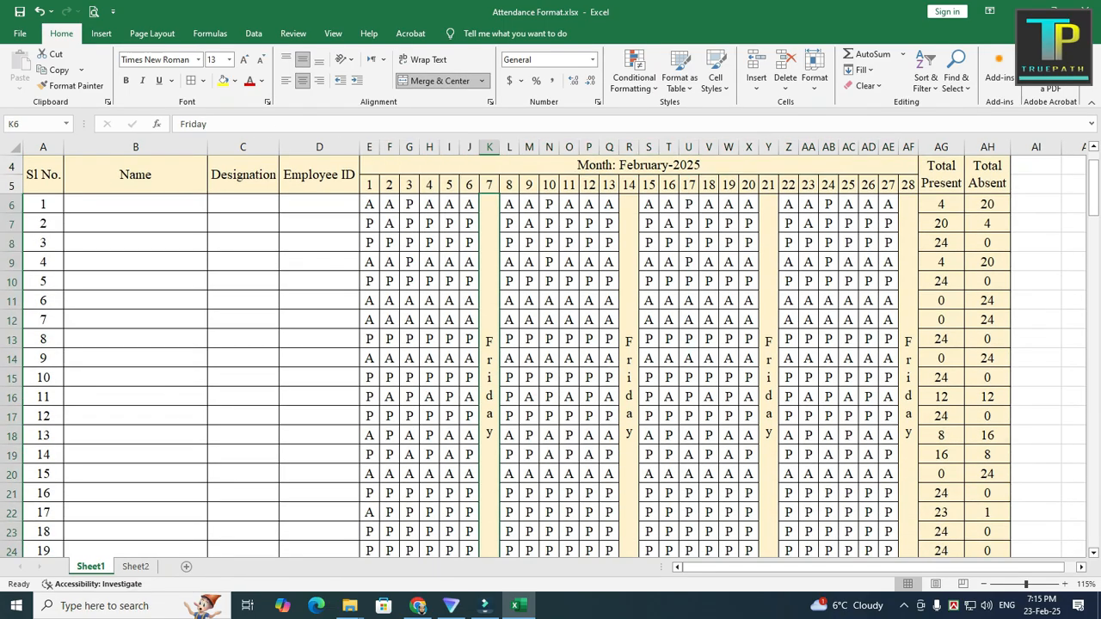
pyautogui.scroll(1, 550, 353)
pyautogui.click(490, 250)
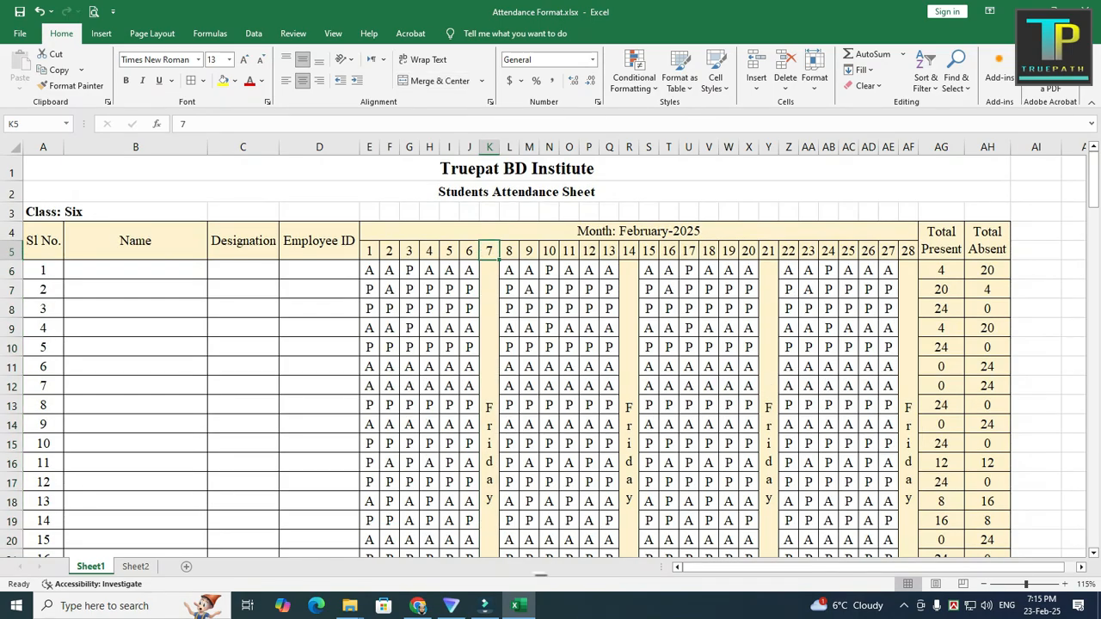
pyautogui.click(629, 250)
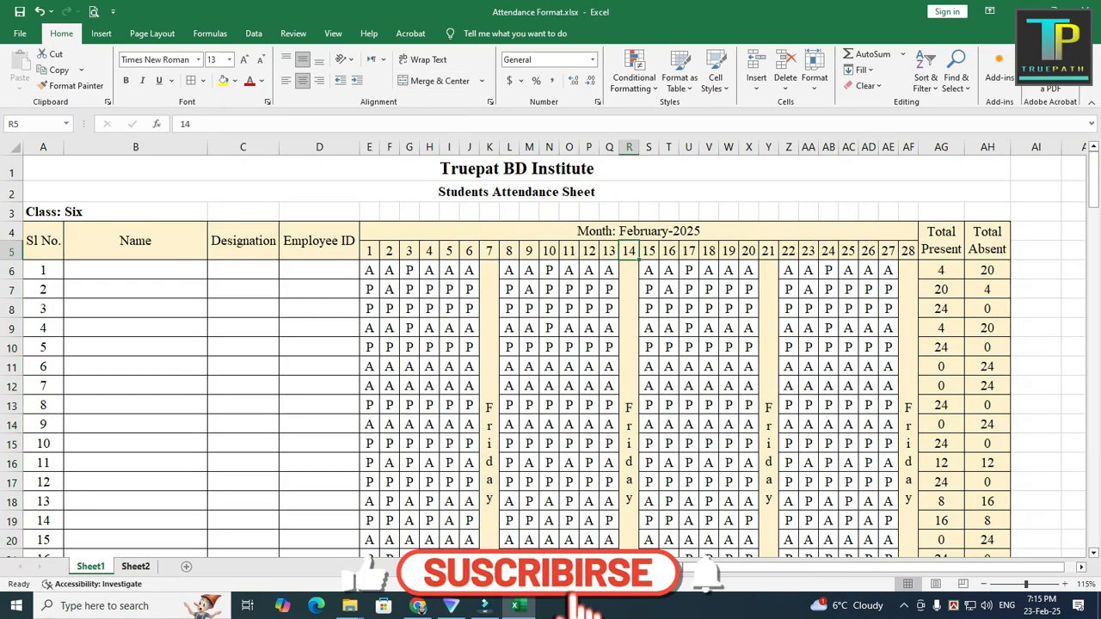
pyautogui.click(136, 567)
pyautogui.moveTo(388, 229); pyautogui.dragTo(388, 491)
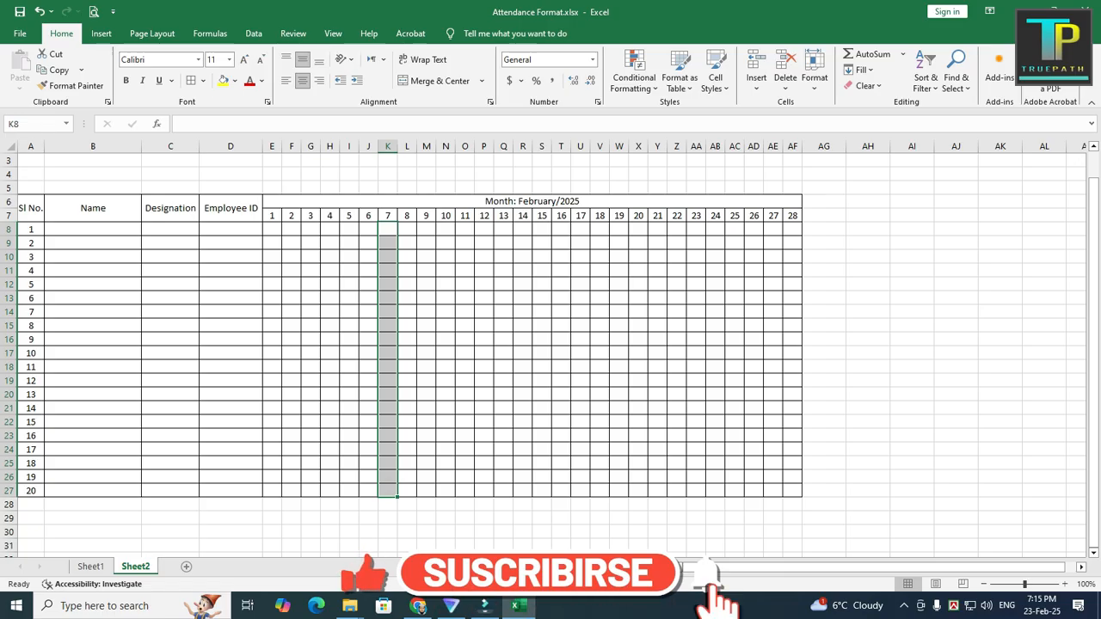
pyautogui.click(438, 81)
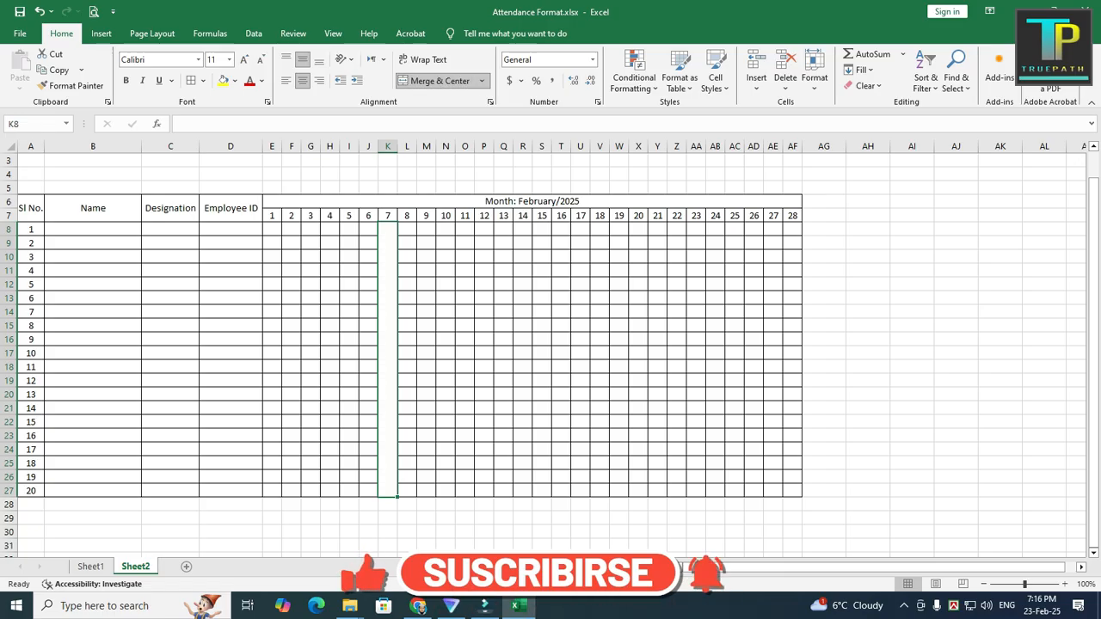
pyautogui.moveTo(523, 229); pyautogui.dragTo(523, 492)
pyautogui.click(439, 81)
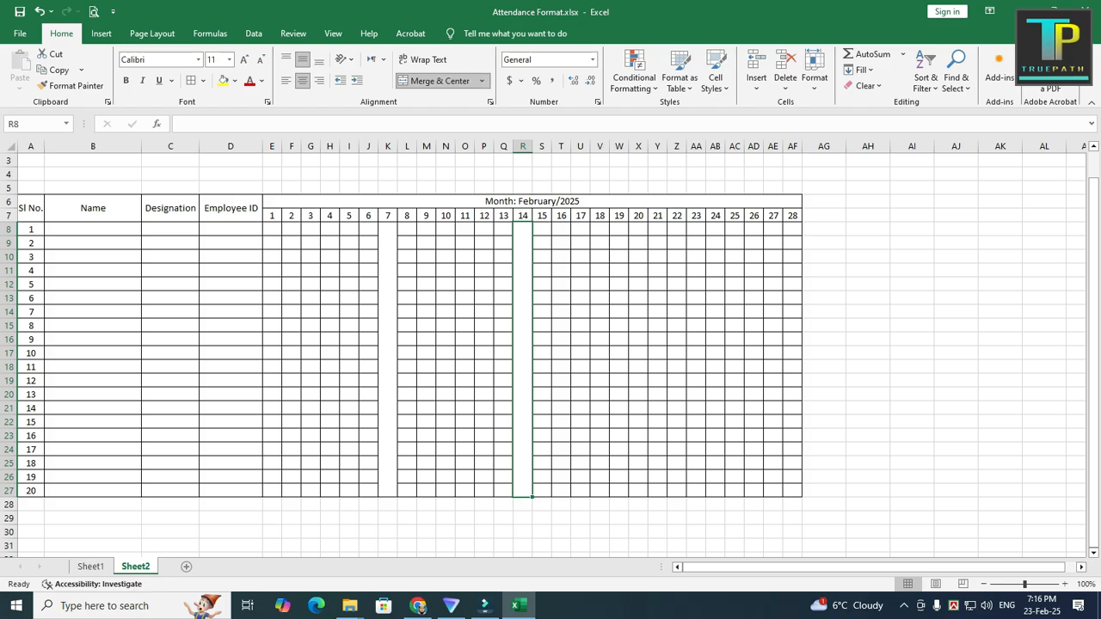
pyautogui.moveTo(657, 229); pyautogui.dragTo(657, 491)
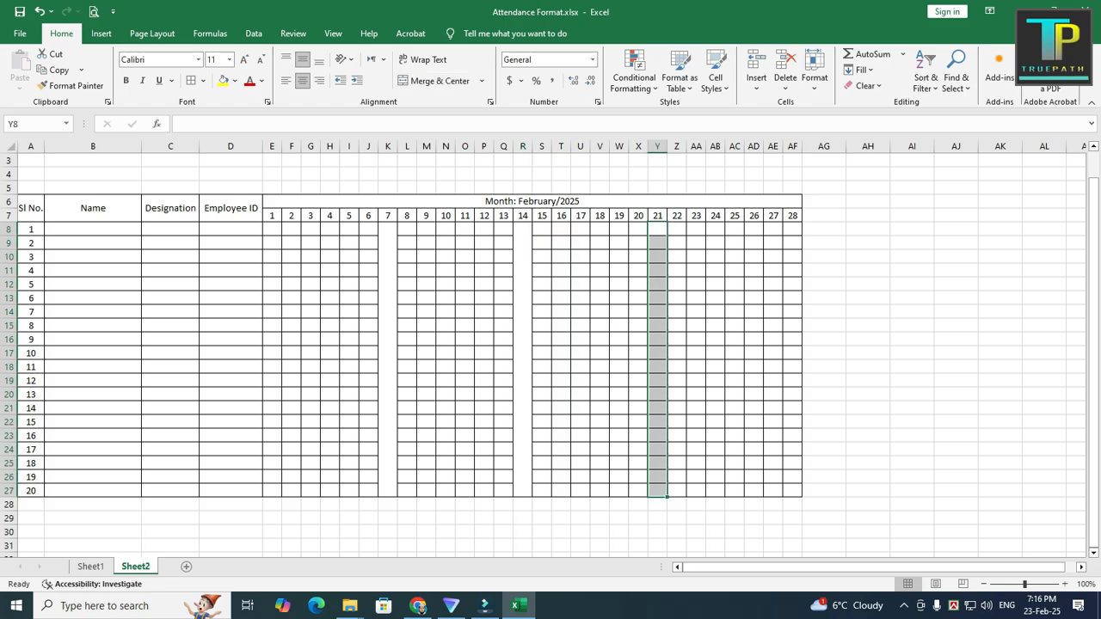
pyautogui.click(439, 81)
pyautogui.moveTo(792, 230); pyautogui.dragTo(792, 492)
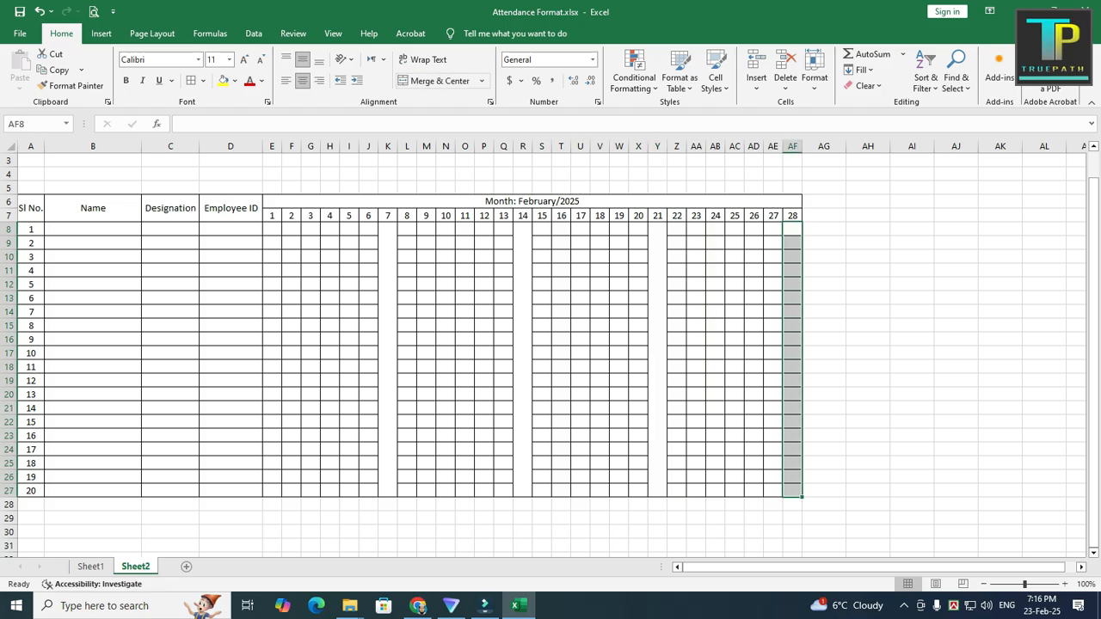
pyautogui.click(439, 81)
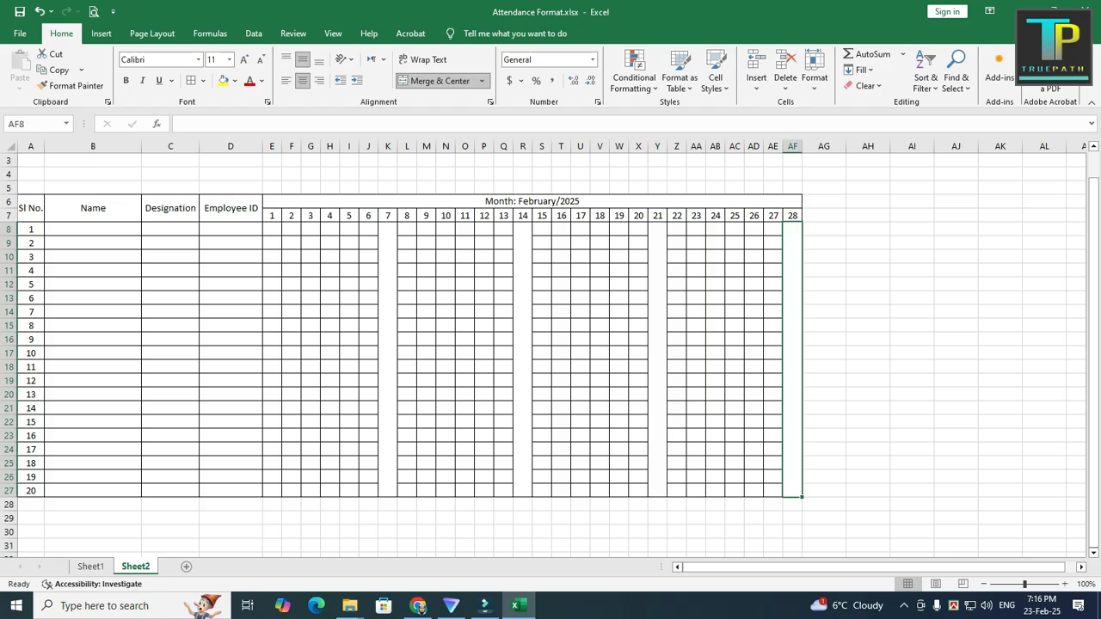
# Step: Enter "Friday" in the merged cell under day 7 and set its orientation to Vertical Text
pyautogui.click(388, 360)
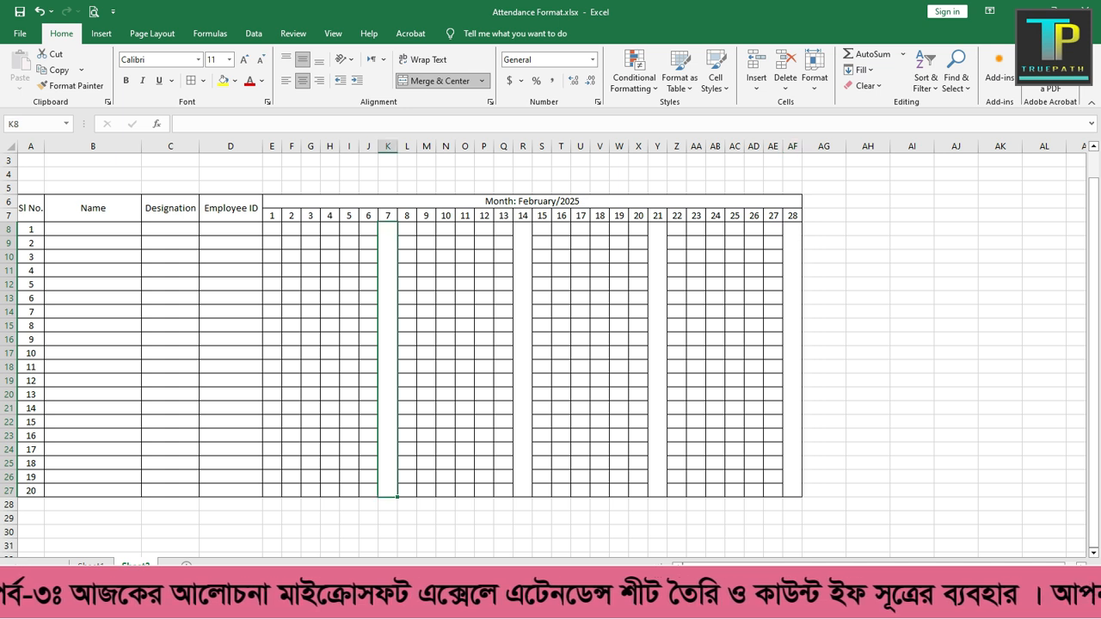
pyautogui.write('Friday')
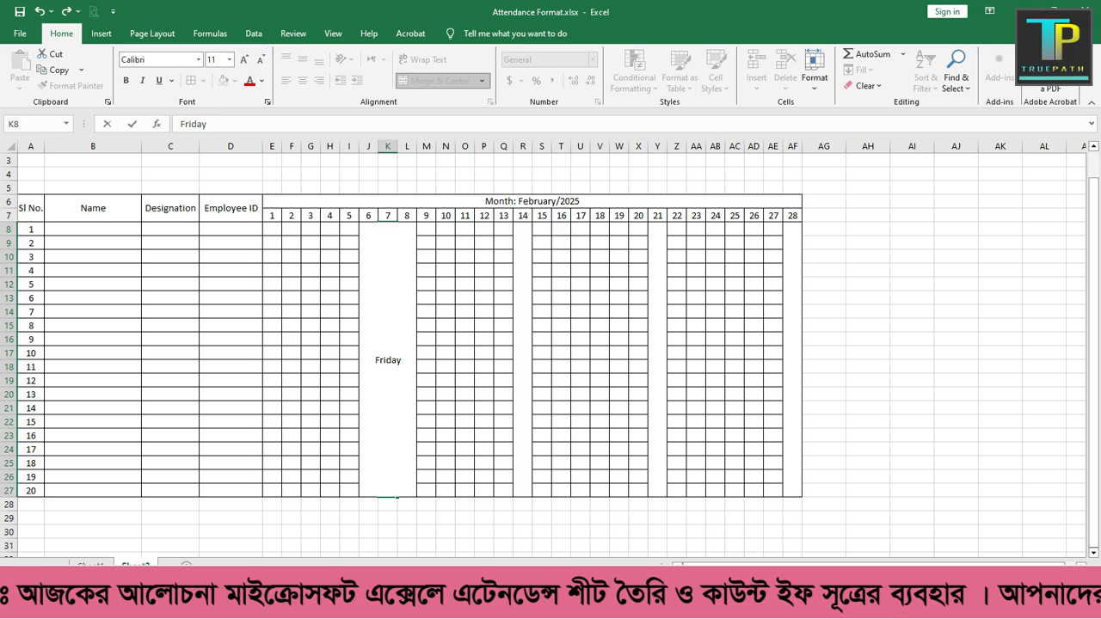
pyautogui.hotkey('ctrl', 'Return')
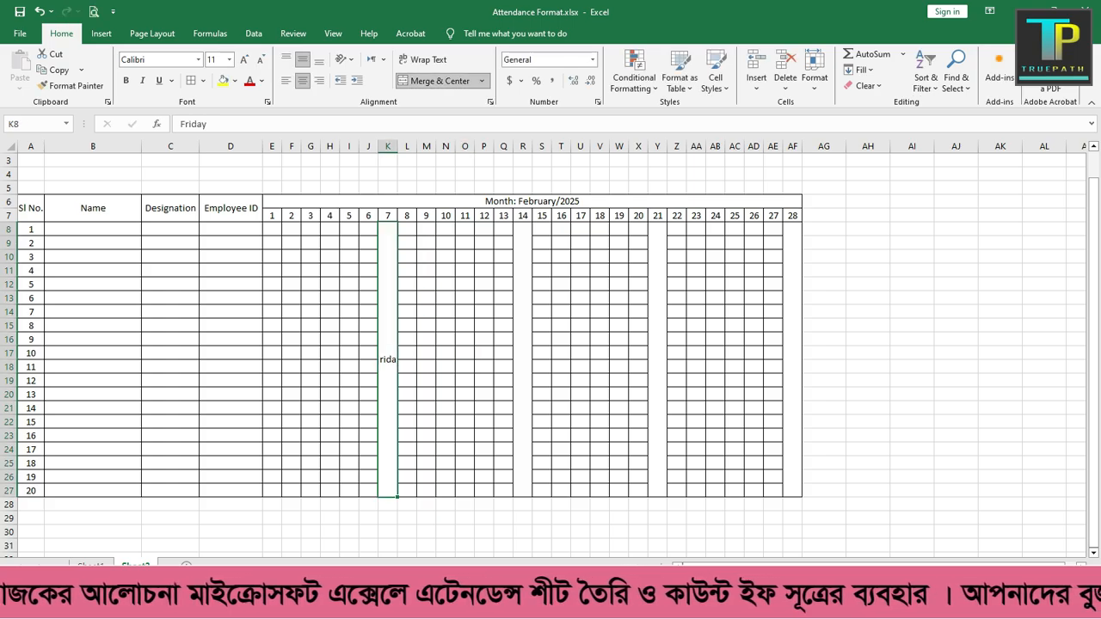
pyautogui.click(407, 380)
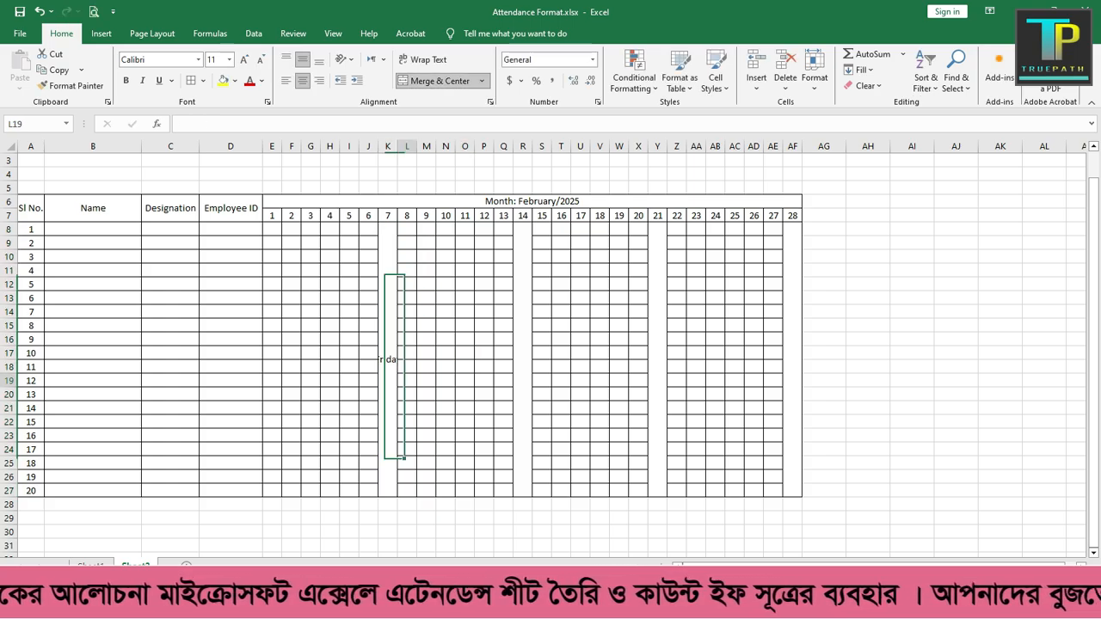
pyautogui.click(387, 362)
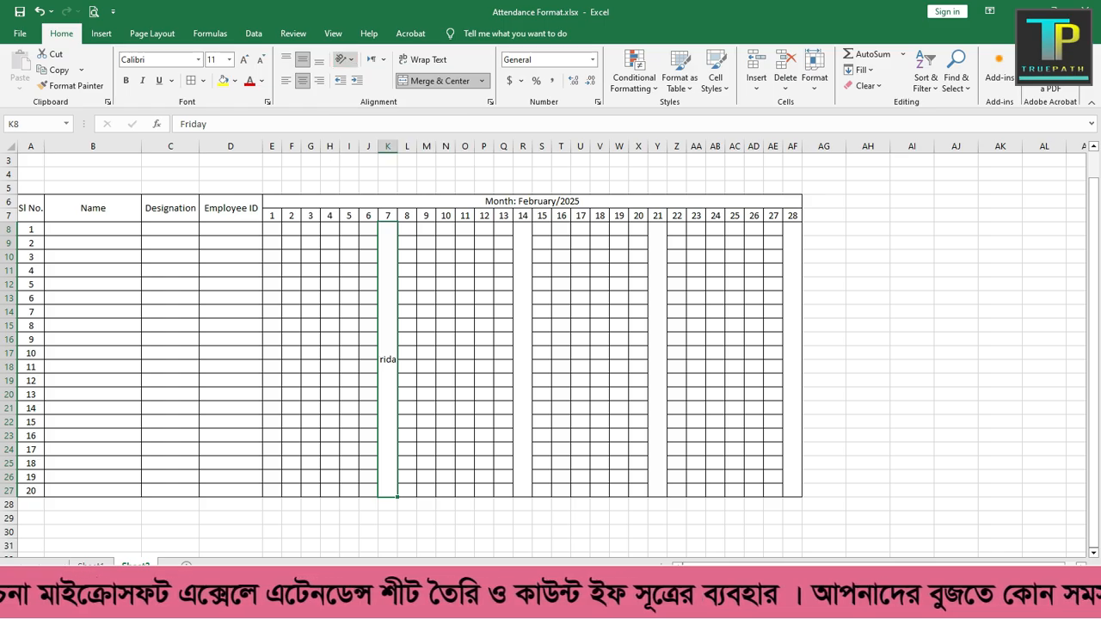
pyautogui.click(345, 60)
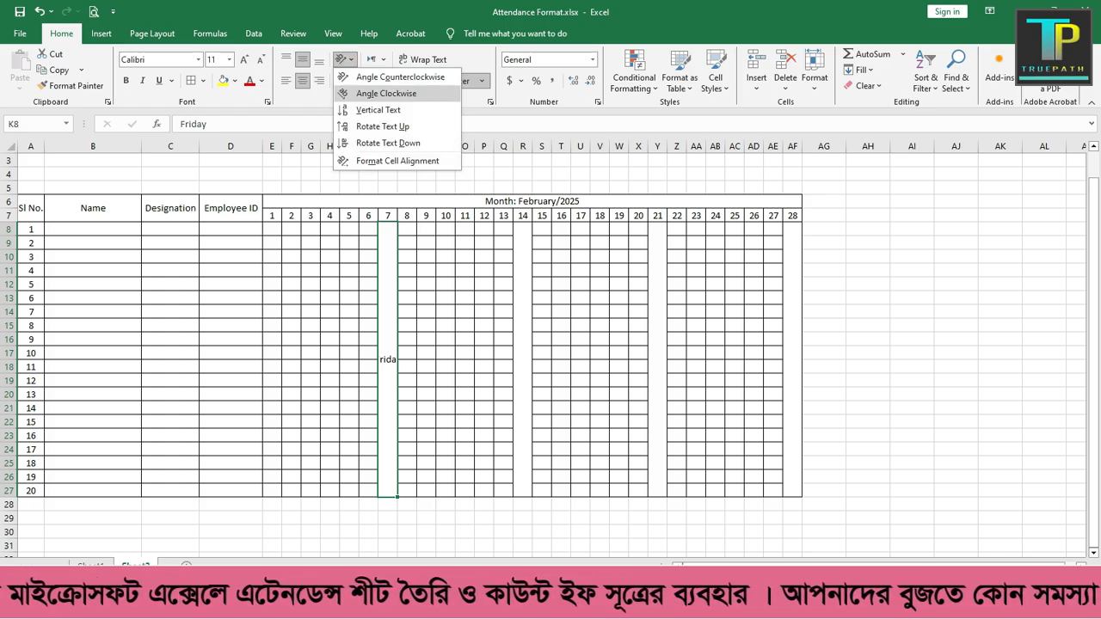
pyautogui.click(379, 110)
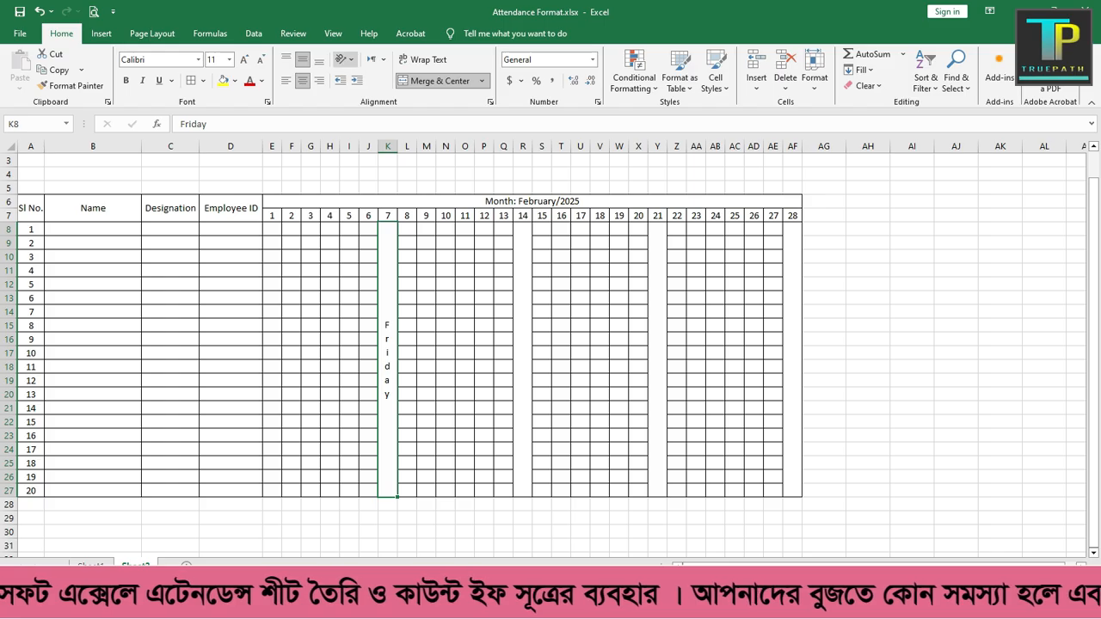
pyautogui.click(344, 59)
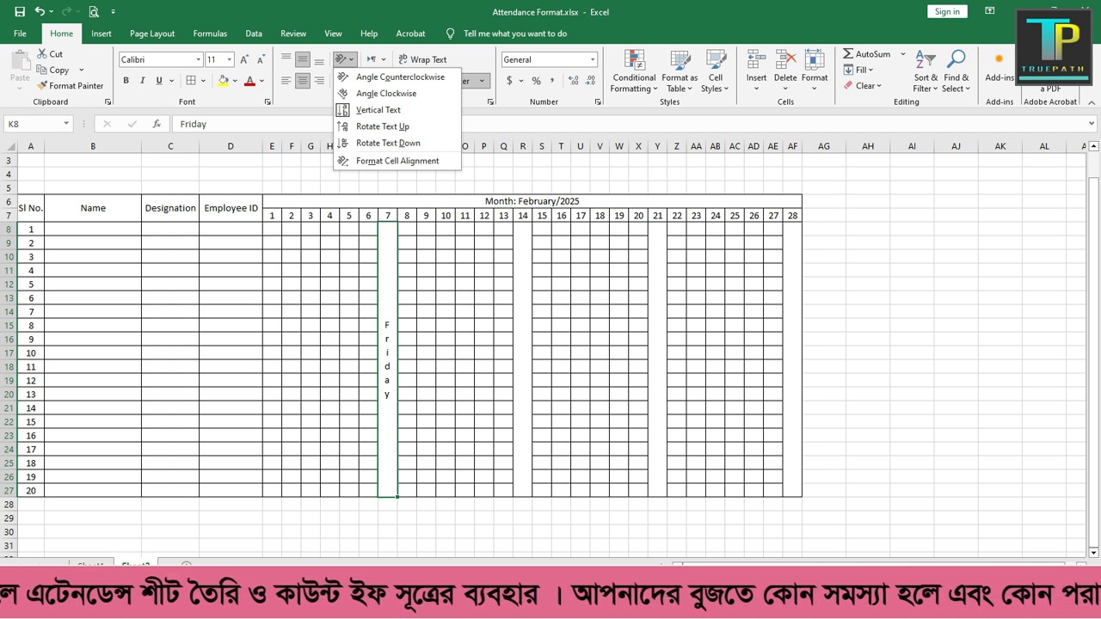
pyautogui.press('Escape')
# Step: Copy the vertical Friday cell from day 7 into the merged cells under days 14, 21 and 28
pyautogui.hotkey('ctrl', 'c')
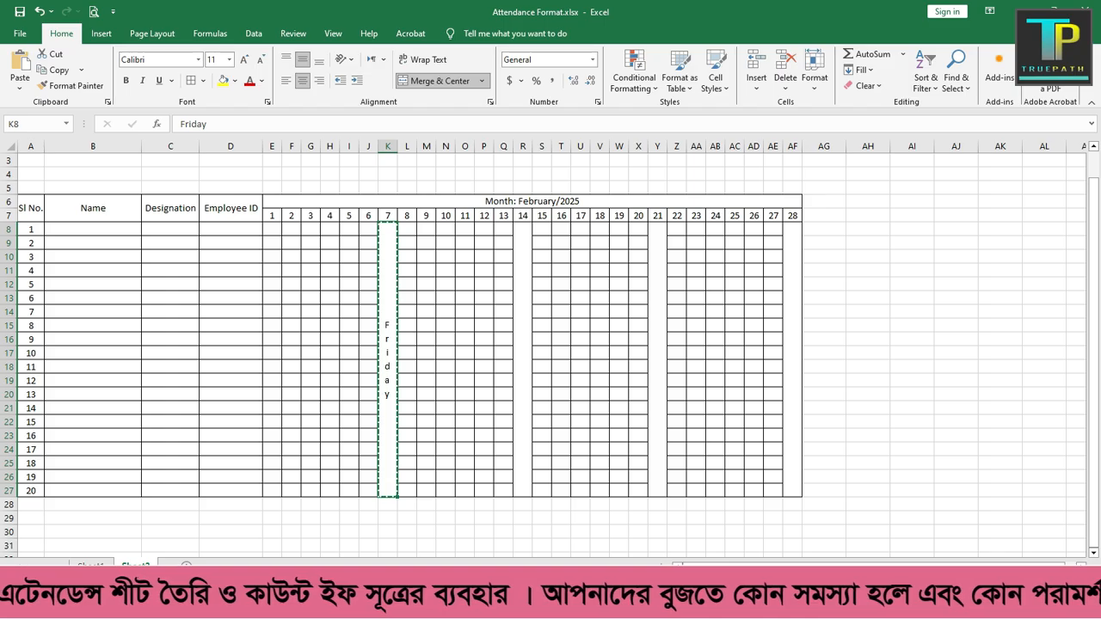
pyautogui.click(523, 360)
pyautogui.hotkey('ctrl', 'v')
pyautogui.click(657, 360)
pyautogui.hotkey('ctrl', 'v')
pyautogui.click(792, 359)
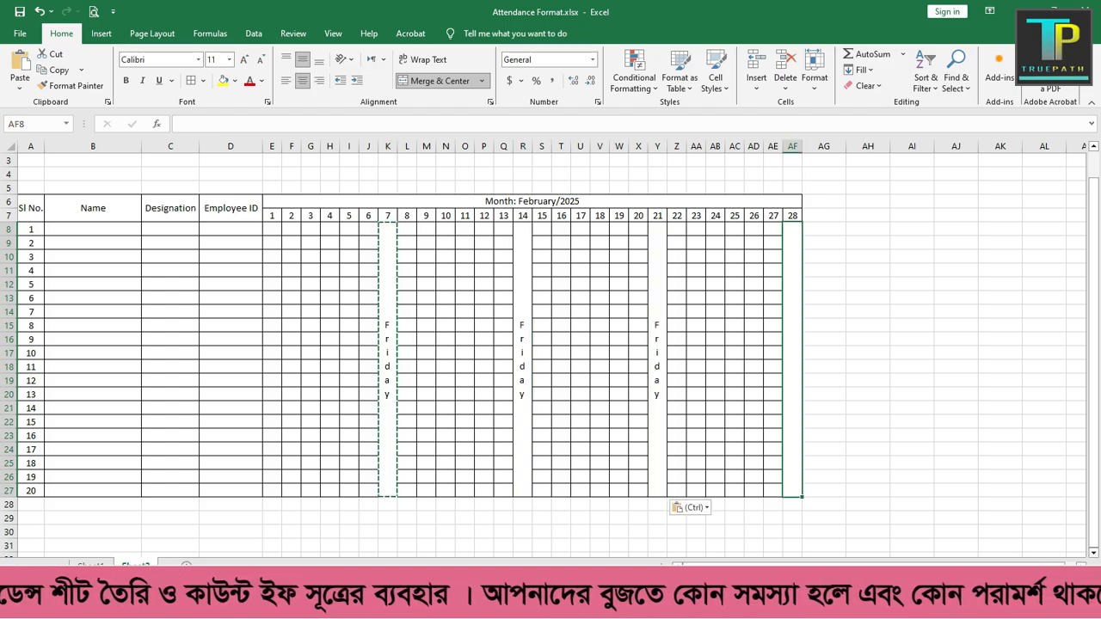
pyautogui.hotkey('ctrl', 'v')
pyautogui.click(868, 339)
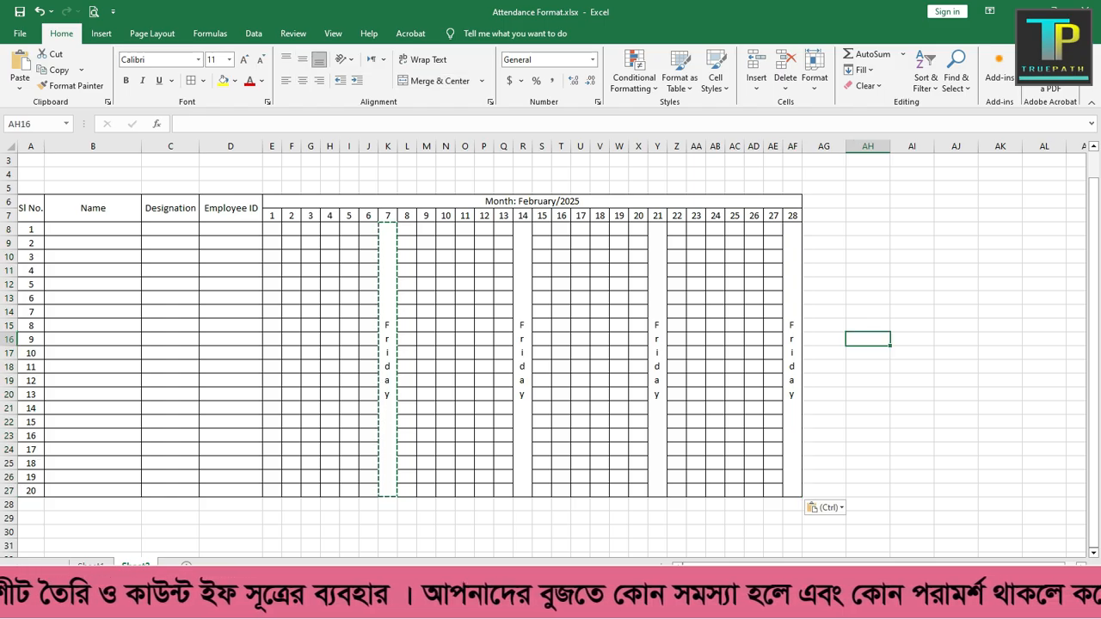
# Step: Check the header shading on Sheet1 and fill the header block A6:AF7 on Sheet2 with light gold
pyautogui.click(91, 565)
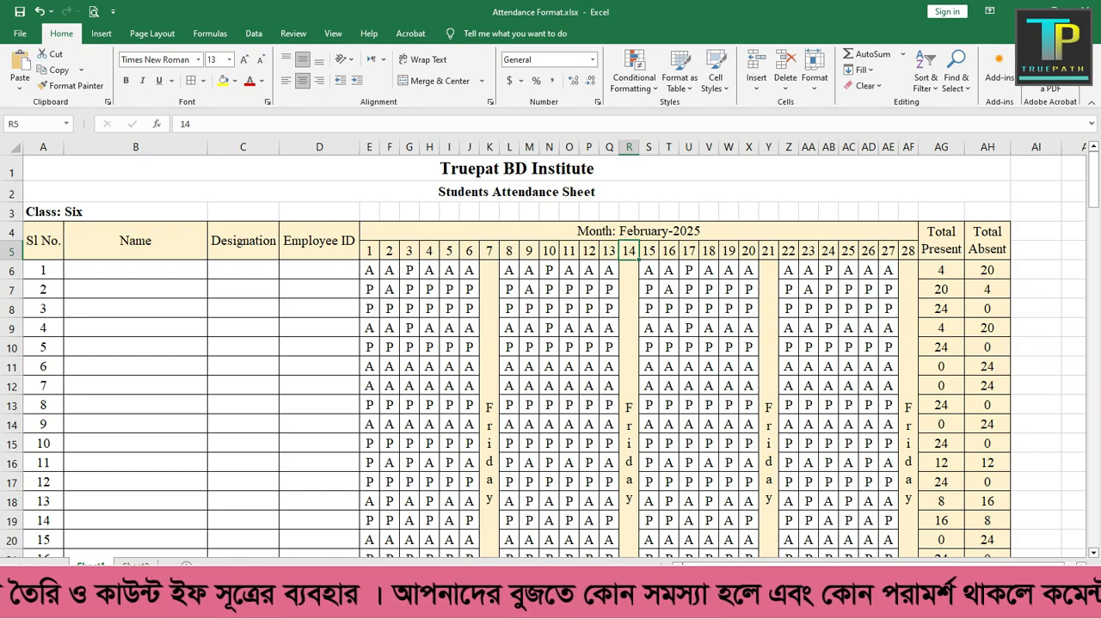
pyautogui.click(135, 566)
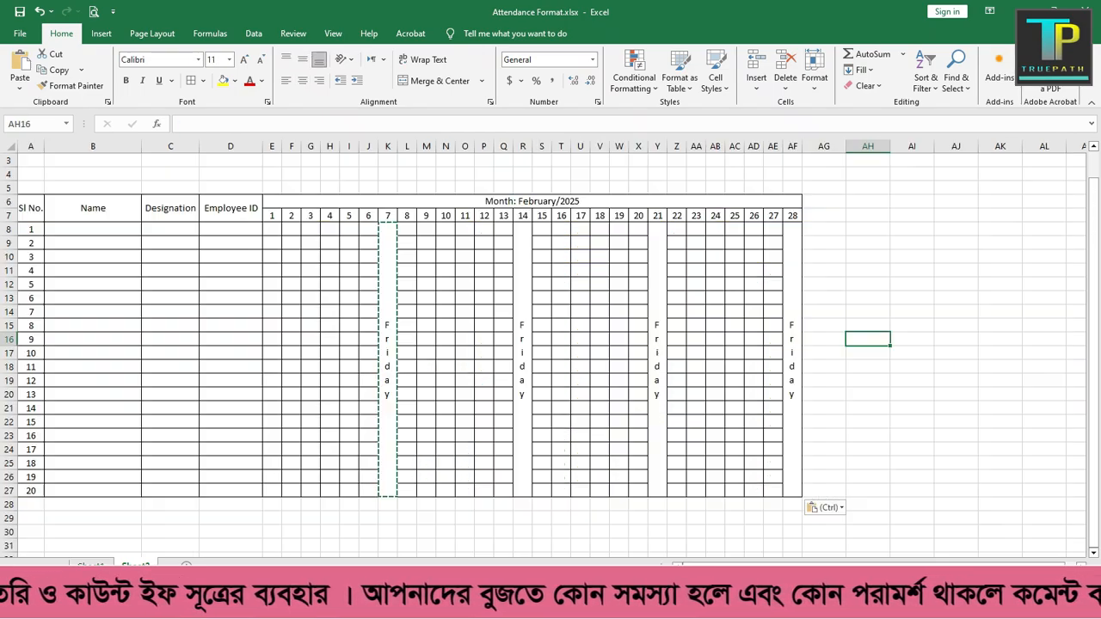
pyautogui.moveTo(31, 208); pyautogui.dragTo(792, 215)
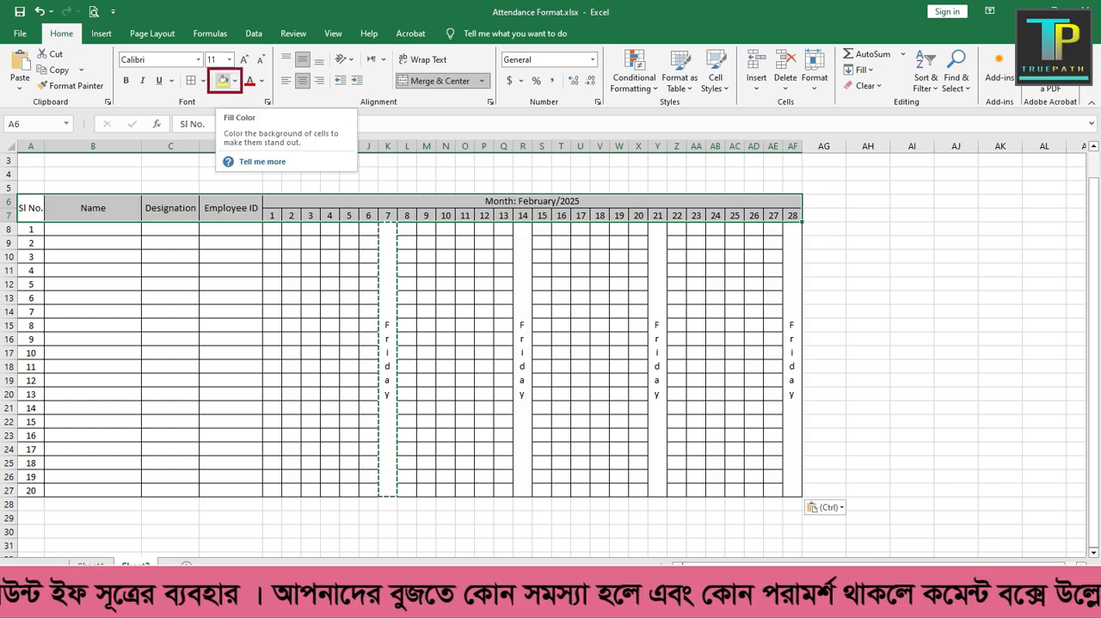
pyautogui.click(235, 81)
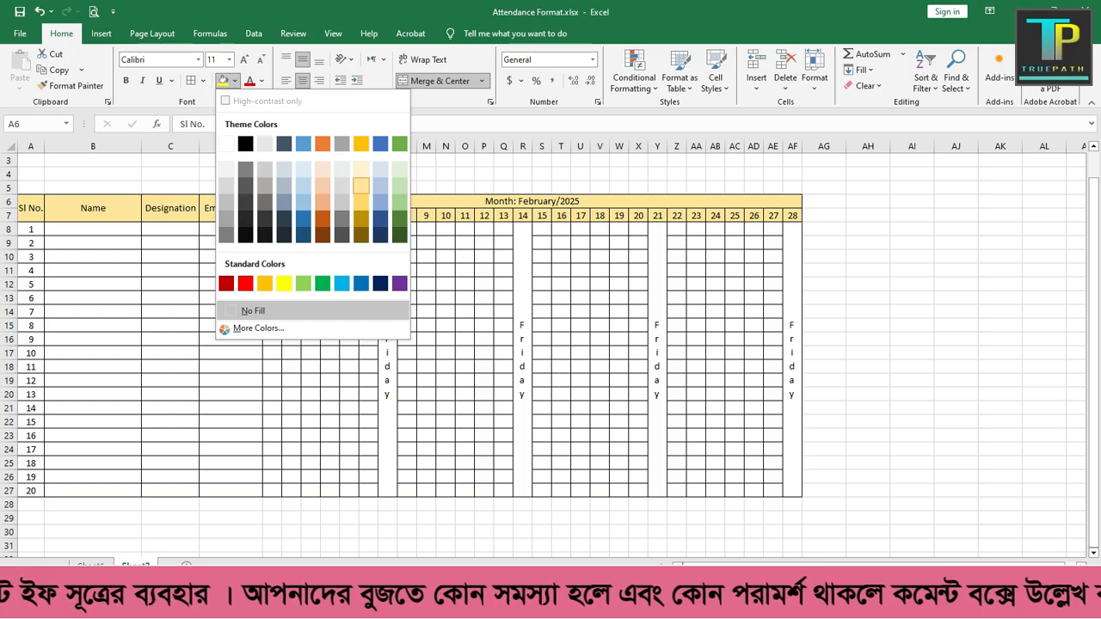
pyautogui.click(361, 185)
pyautogui.click(465, 325)
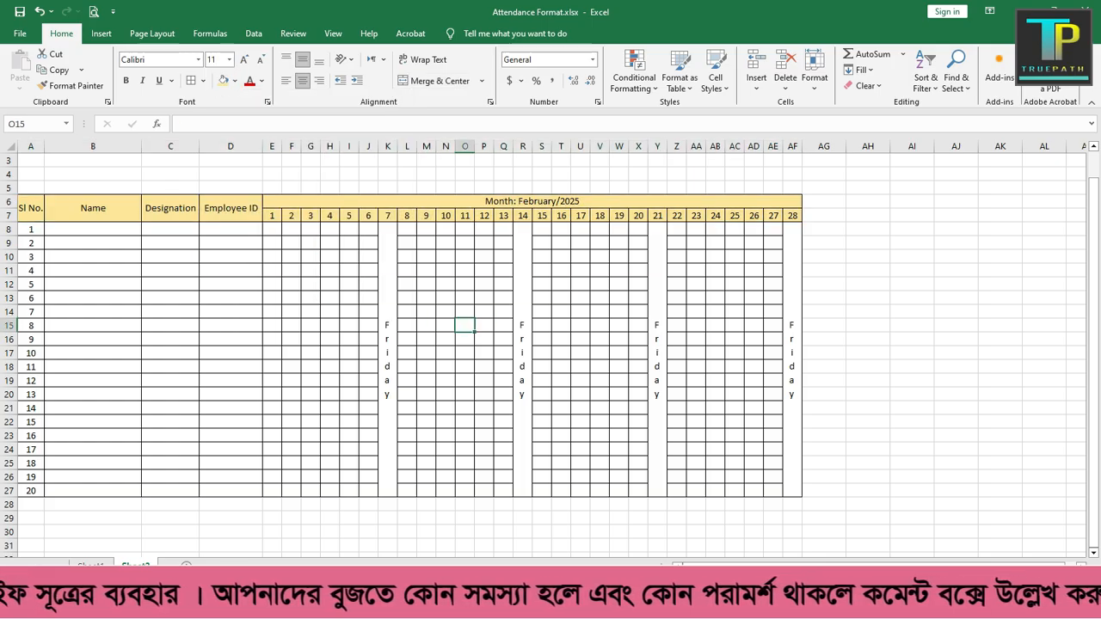
# Step: Fill the merged Friday cells under days 7, 14, 21 and 28 with the header's light gold
pyautogui.click(387, 353)
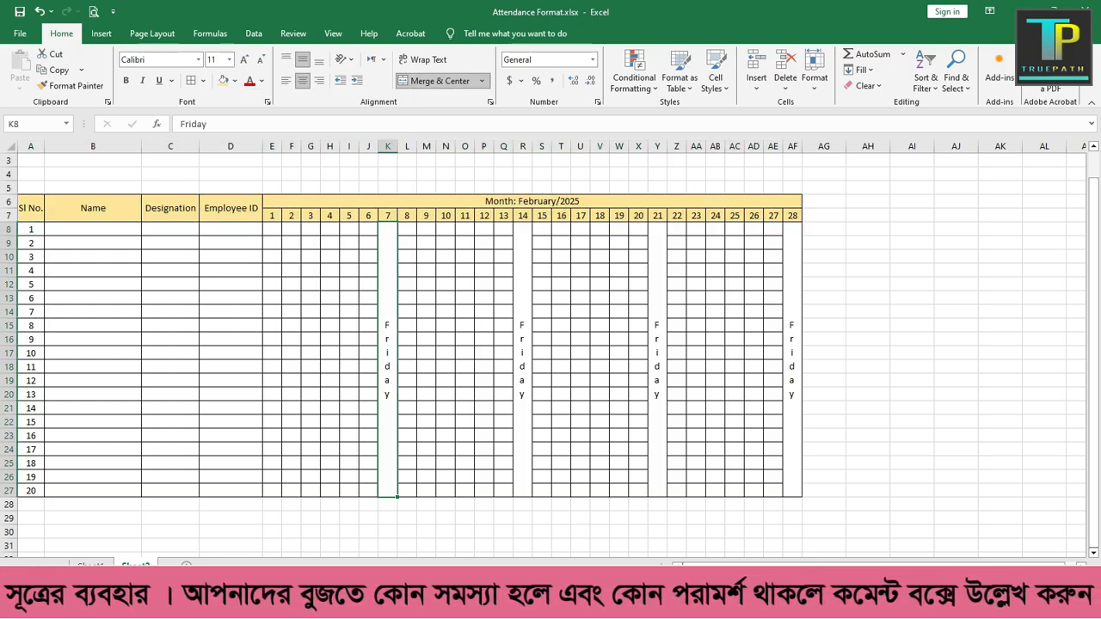
pyautogui.click(223, 80)
pyautogui.click(522, 353)
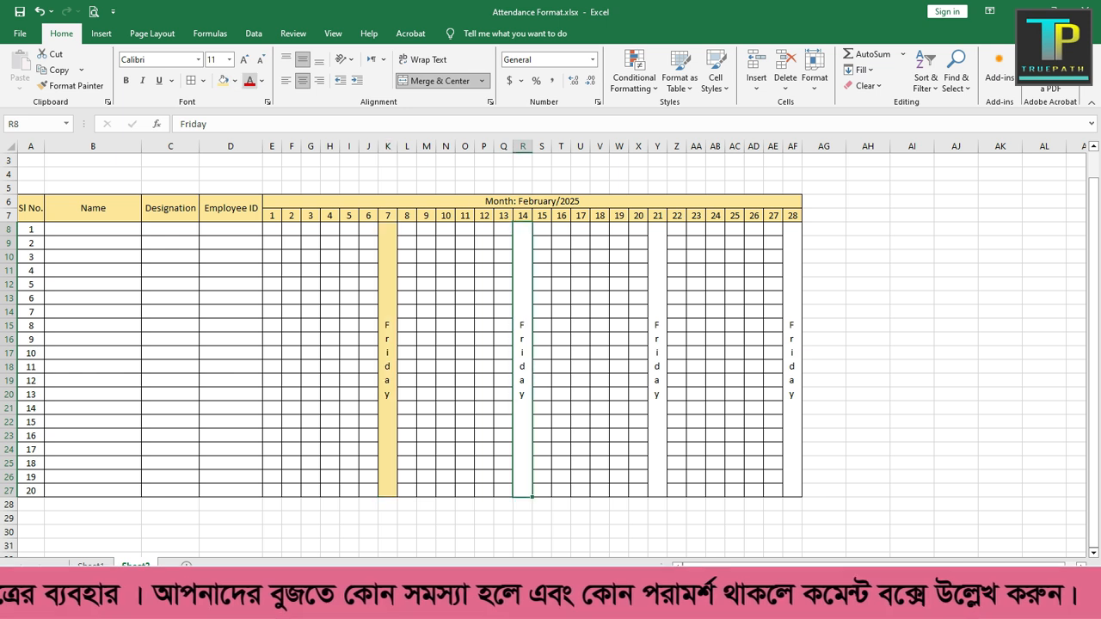
pyautogui.click(223, 80)
pyautogui.click(657, 352)
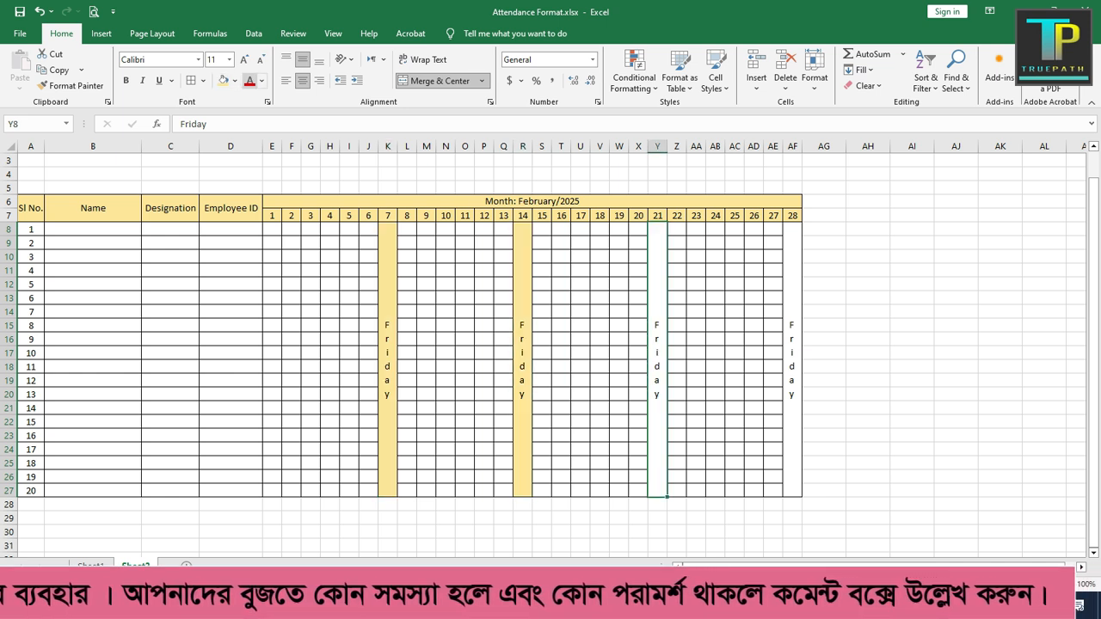
pyautogui.click(223, 80)
pyautogui.click(792, 354)
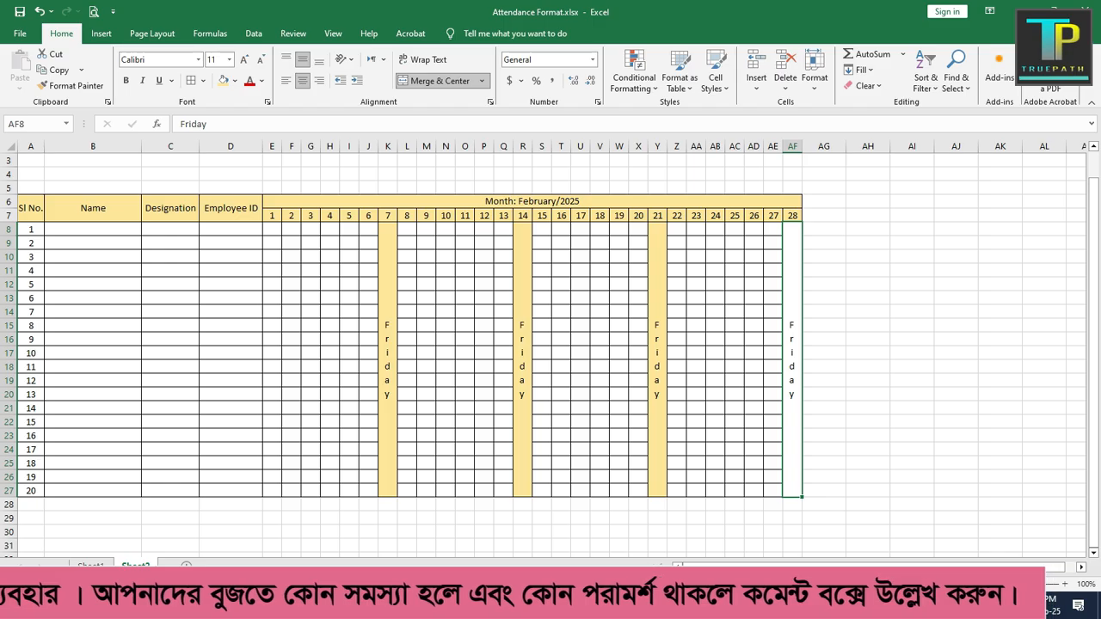
pyautogui.click(223, 80)
pyautogui.click(618, 353)
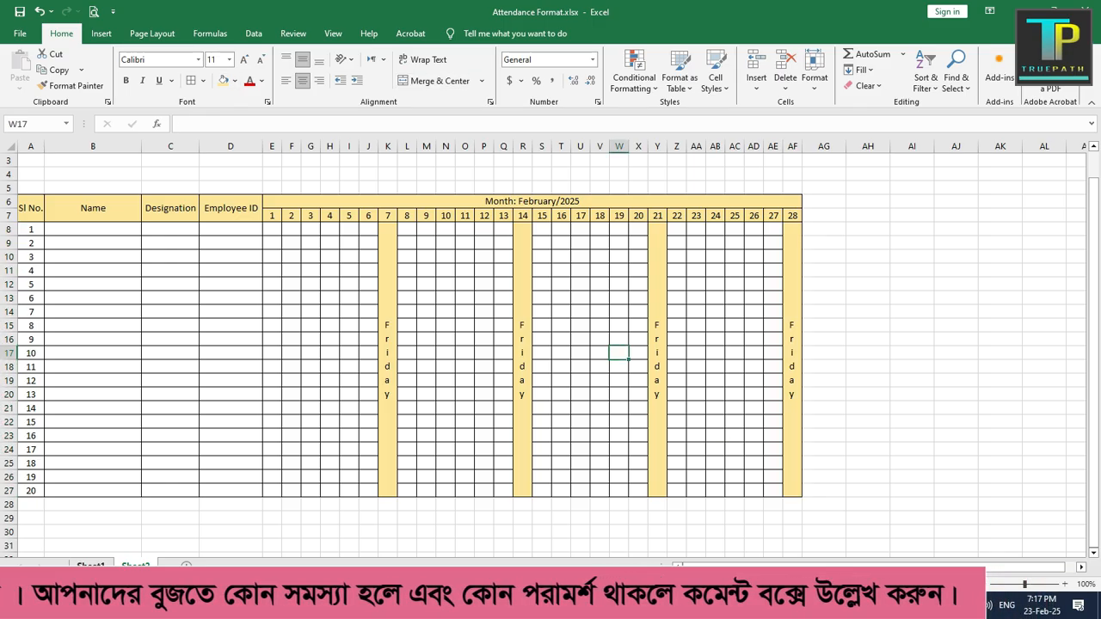
# Step: Check the summary rows on Sheet1, then merge and center A28:D28 on Sheet2 and enter "Total Present" there
pyautogui.click(91, 566)
pyautogui.scroll(-4, 551, 353)
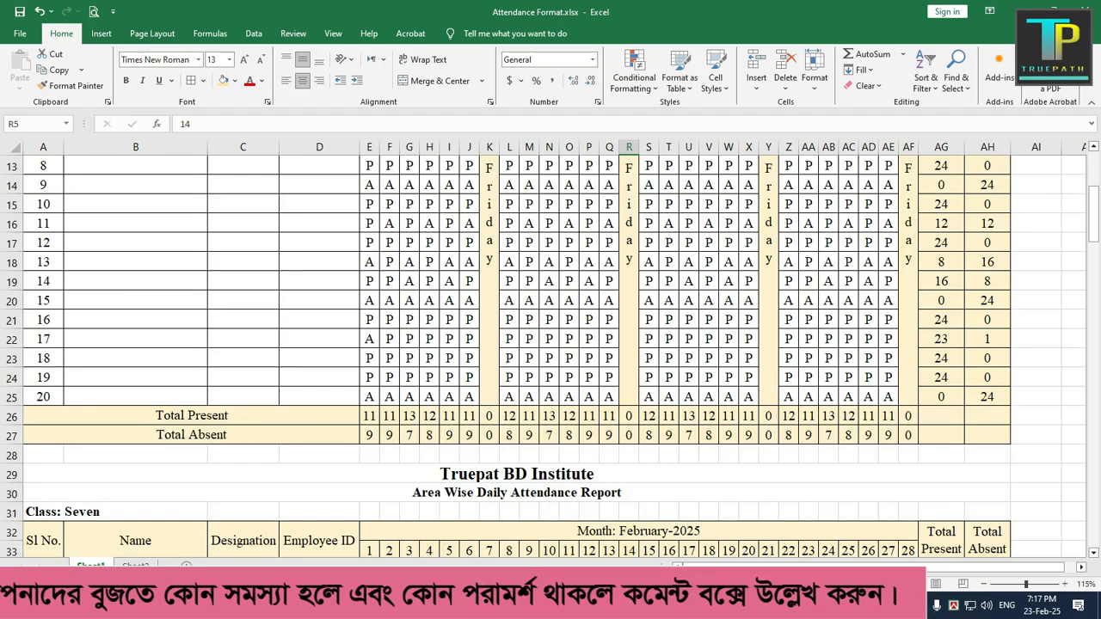
pyautogui.scroll(4, 551, 353)
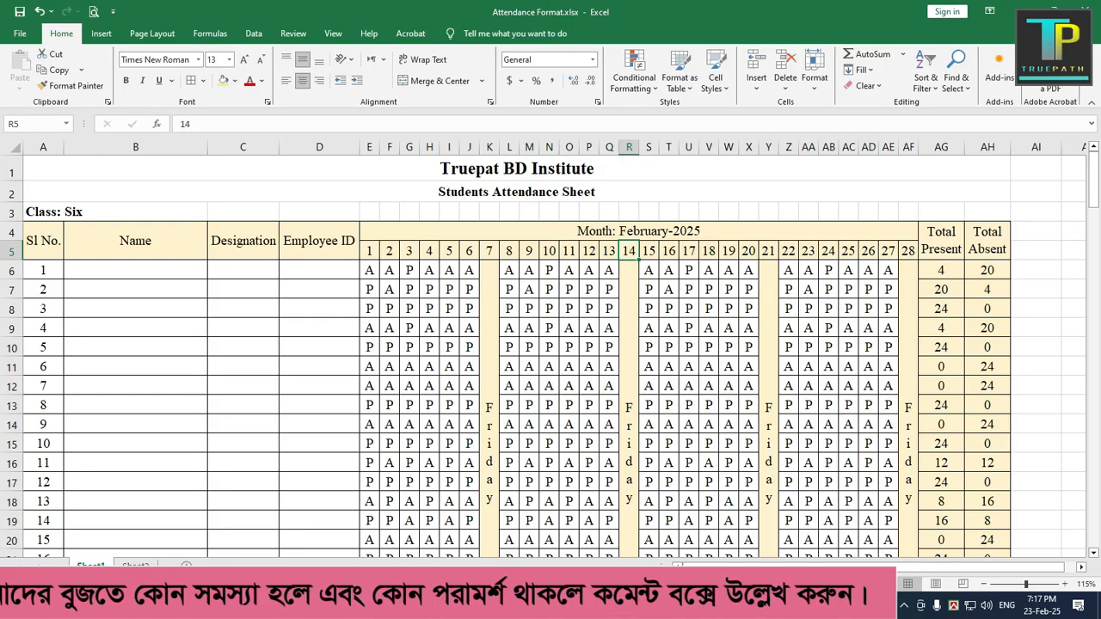
pyautogui.scroll(-3, 551, 352)
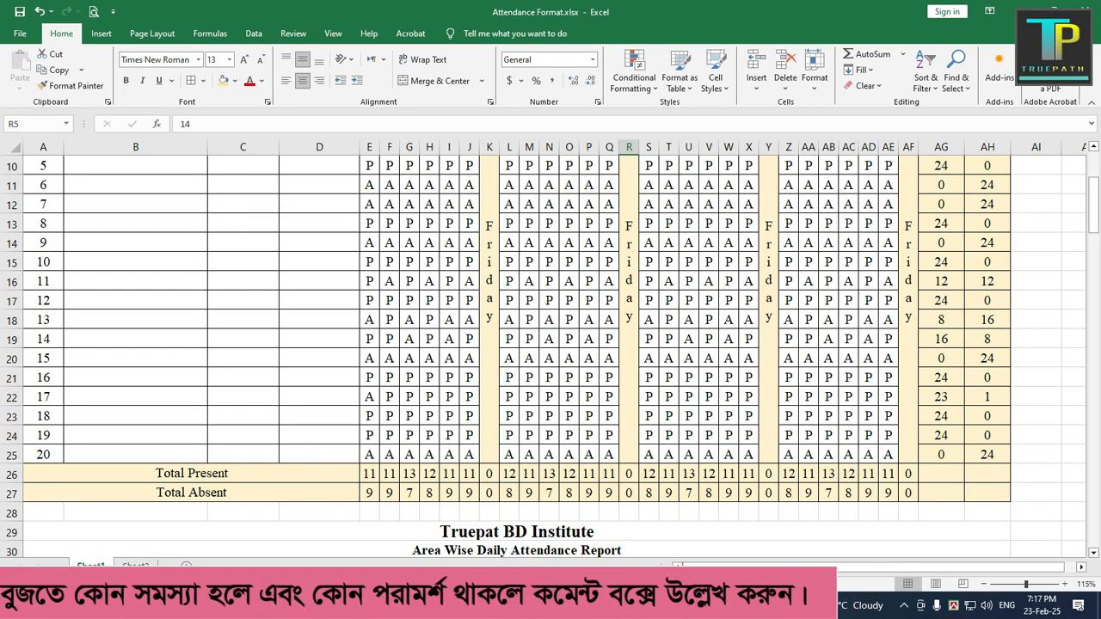
pyautogui.scroll(3, 551, 352)
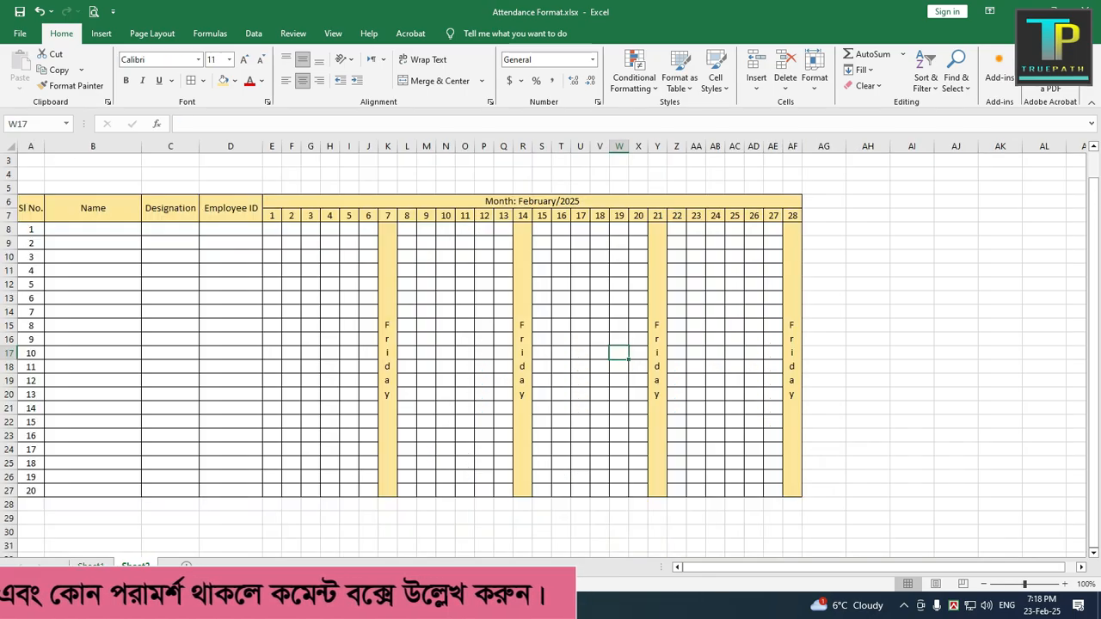
pyautogui.scroll(-3, 550, 344)
pyautogui.moveTo(30, 421); pyautogui.dragTo(581, 421)
pyautogui.moveTo(30, 422); pyautogui.dragTo(233, 422)
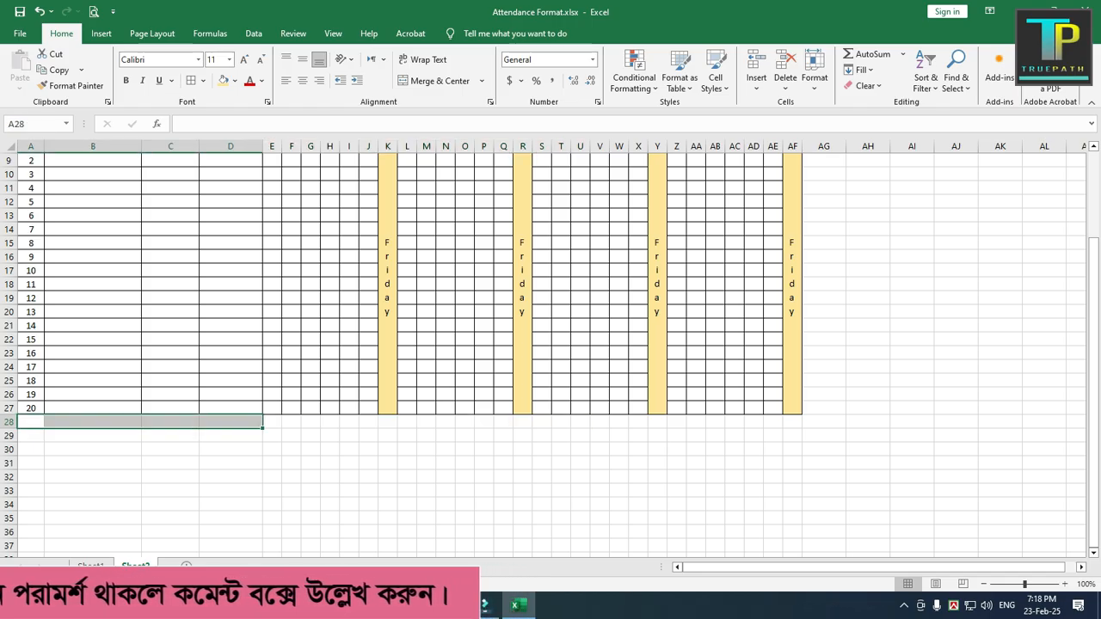
pyautogui.click(439, 81)
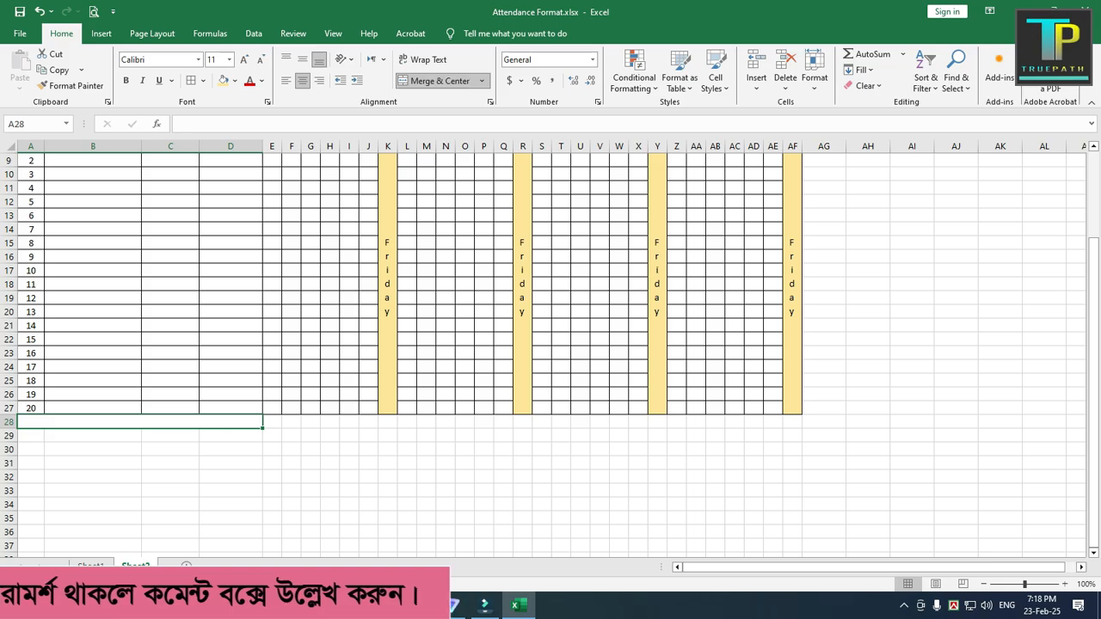
pyautogui.write('To')
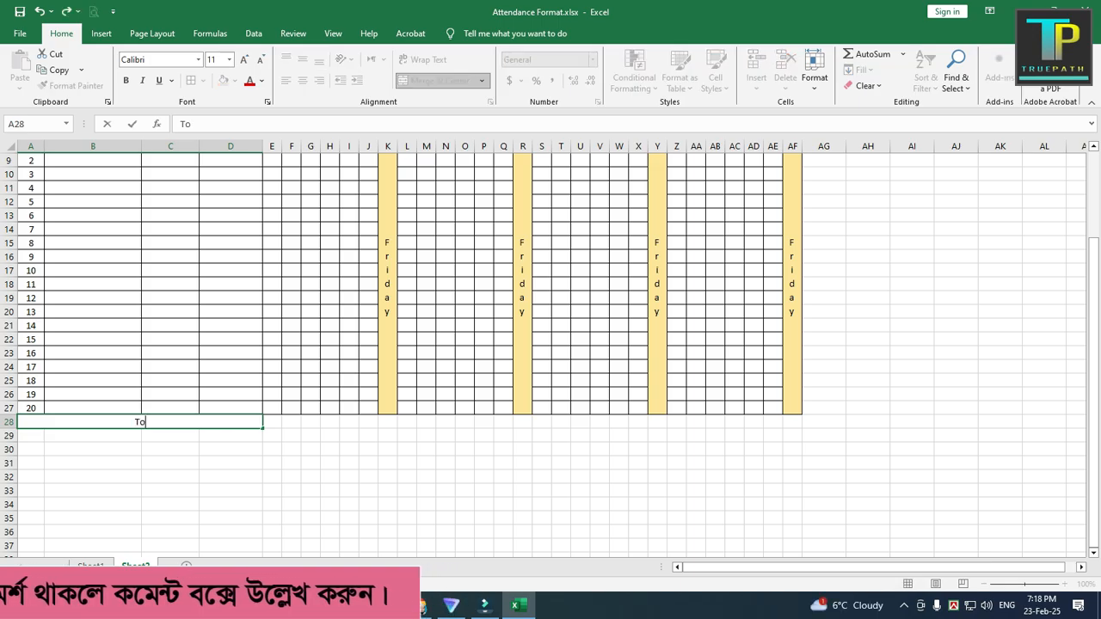
pyautogui.write('tal Present')
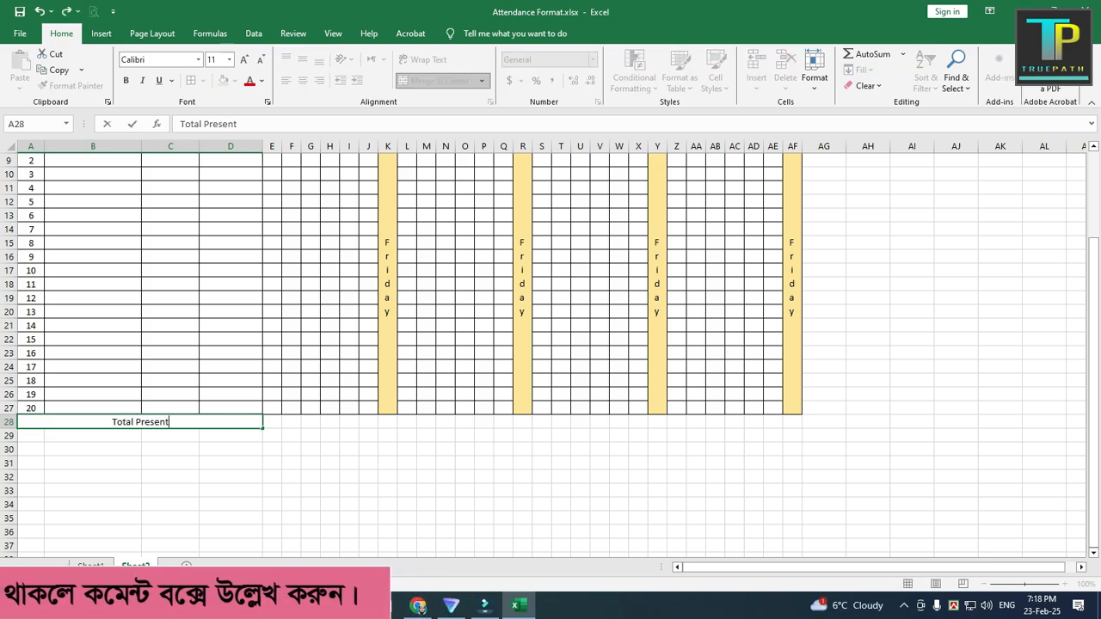
pyautogui.click(230, 505)
# Step: Merge and center A29:D29 and enter "Total Absent" in it
pyautogui.moveTo(31, 436); pyautogui.dragTo(228, 436)
pyautogui.click(439, 80)
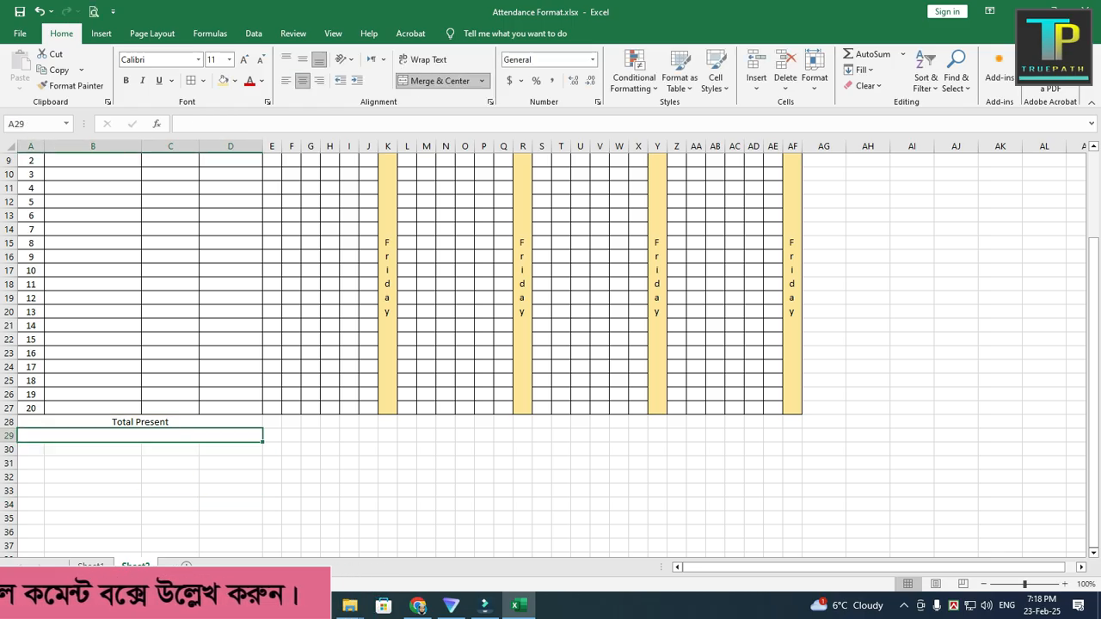
pyautogui.write('Total Absent')
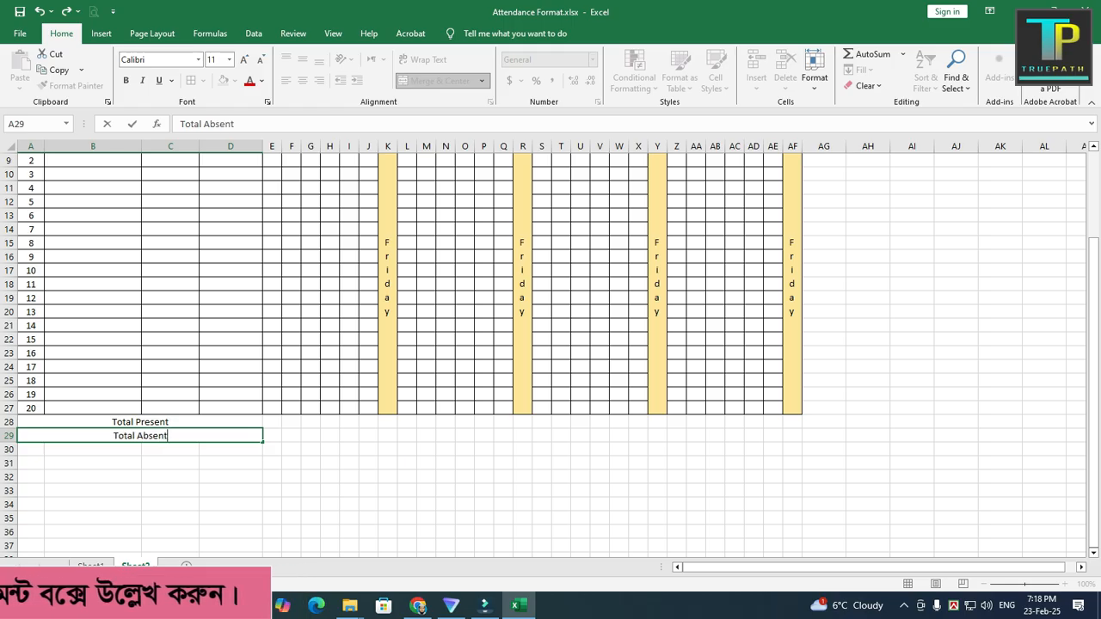
pyautogui.click(310, 463)
# Step: Middle-align the two total rows A28:AF29 and apply all borders to them
pyautogui.moveTo(140, 423); pyautogui.dragTo(793, 437)
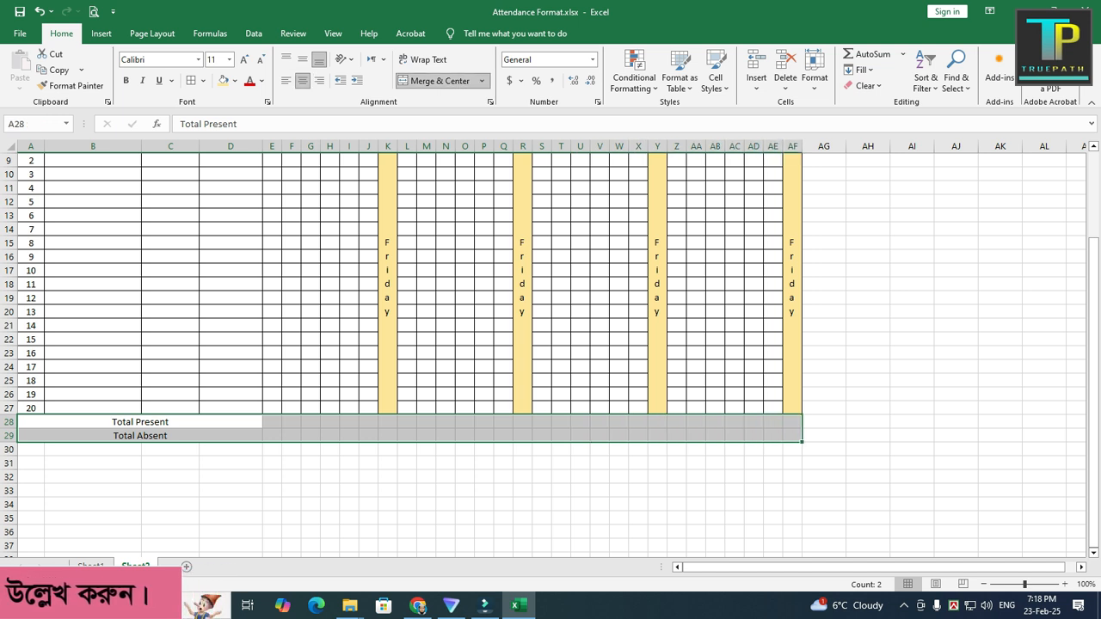
pyautogui.click(302, 59)
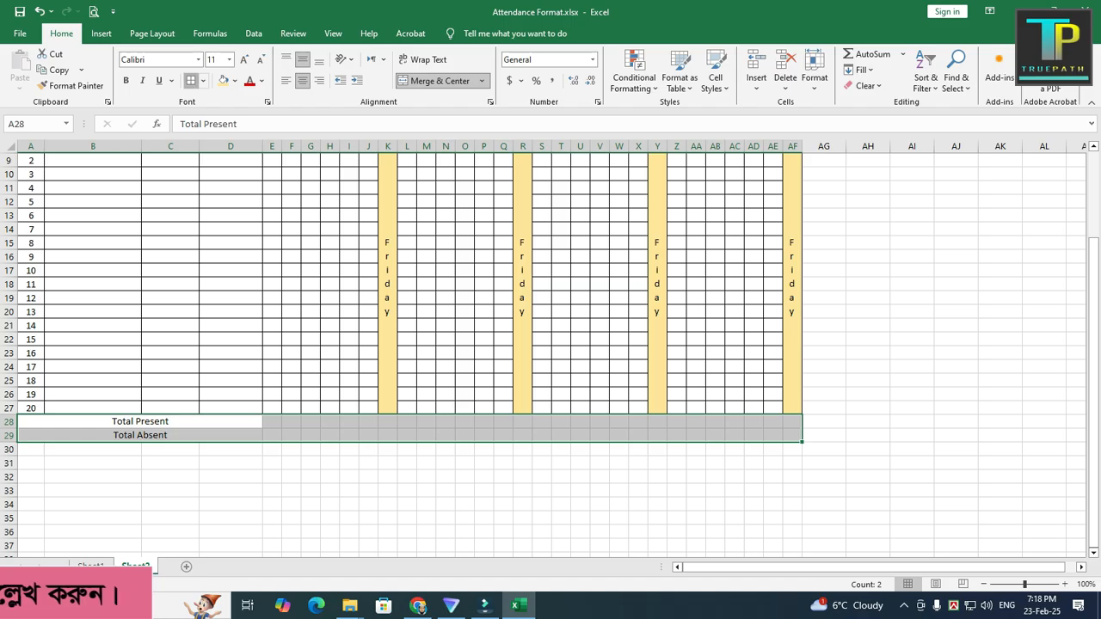
pyautogui.click(191, 81)
pyautogui.click(407, 490)
# Step: Merge and center AG6:AG7 and AH6:AH7 separately beside the day 28 header
pyautogui.scroll(3, 407, 490)
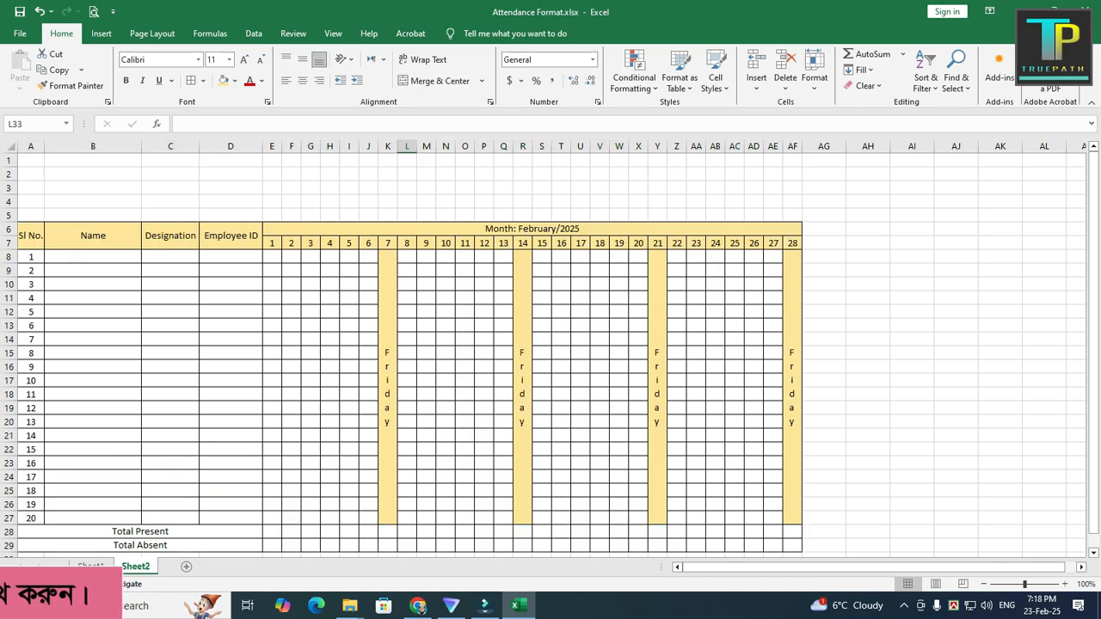
pyautogui.moveTo(824, 229); pyautogui.dragTo(824, 243)
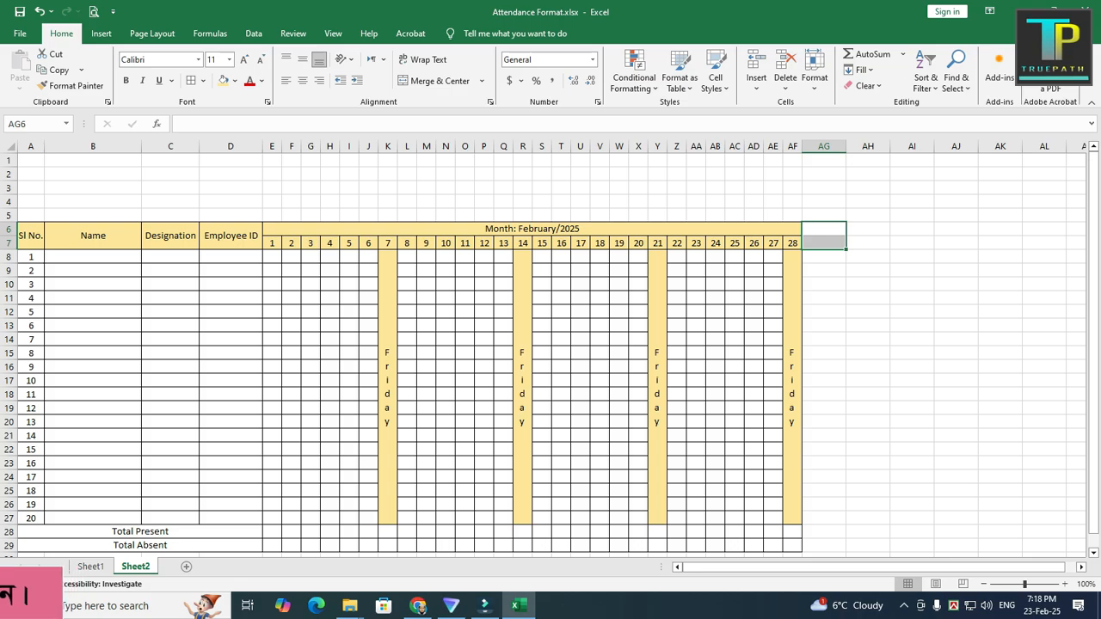
pyautogui.click(440, 81)
pyautogui.moveTo(868, 229)
pyautogui.mouseDown()
pyautogui.moveTo(868, 256)
pyautogui.moveTo(868, 231)
pyautogui.moveTo(868, 243)
pyautogui.mouseUp()
pyautogui.click(440, 81)
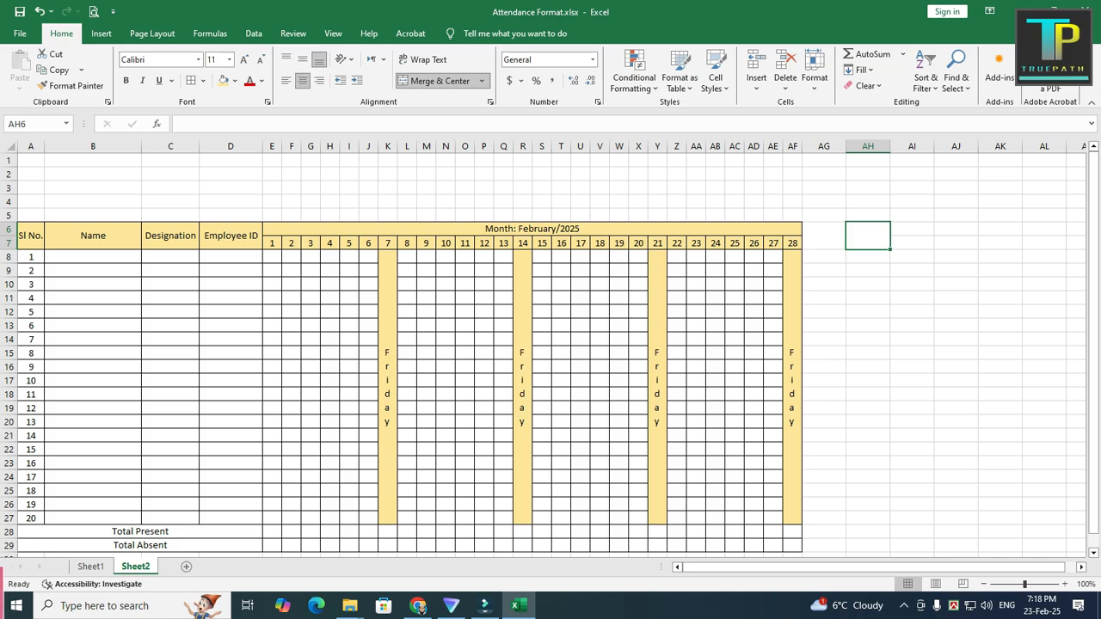
# Step: Enter "Total Present" in the merged header cell AG6 and "Total Absent" in AH6
pyautogui.click(824, 236)
pyautogui.write('Total ')
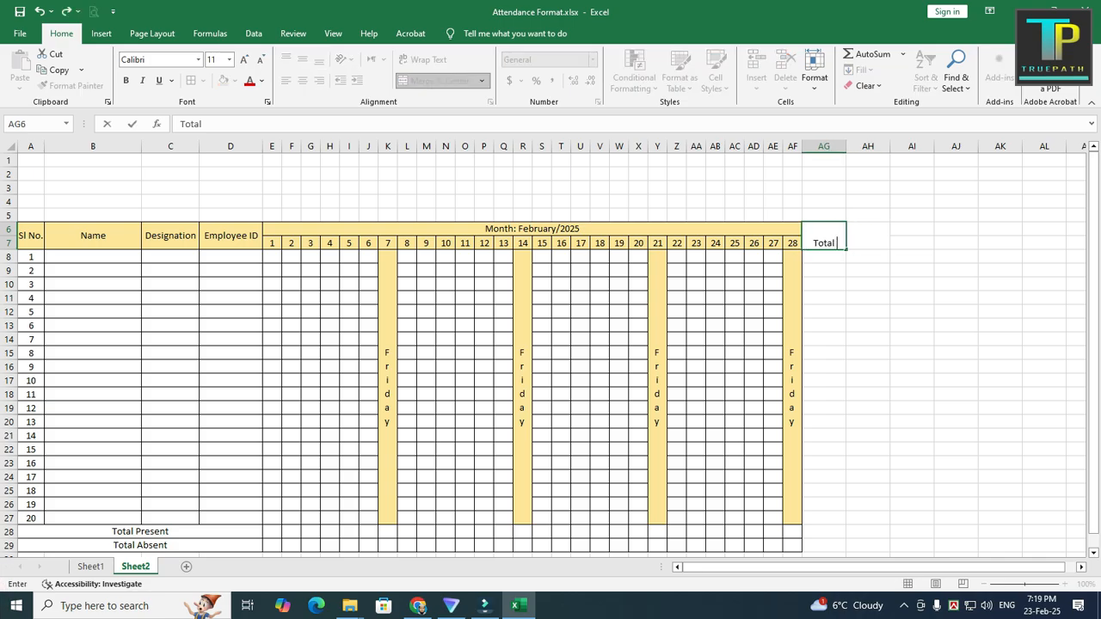
pyautogui.write('Present')
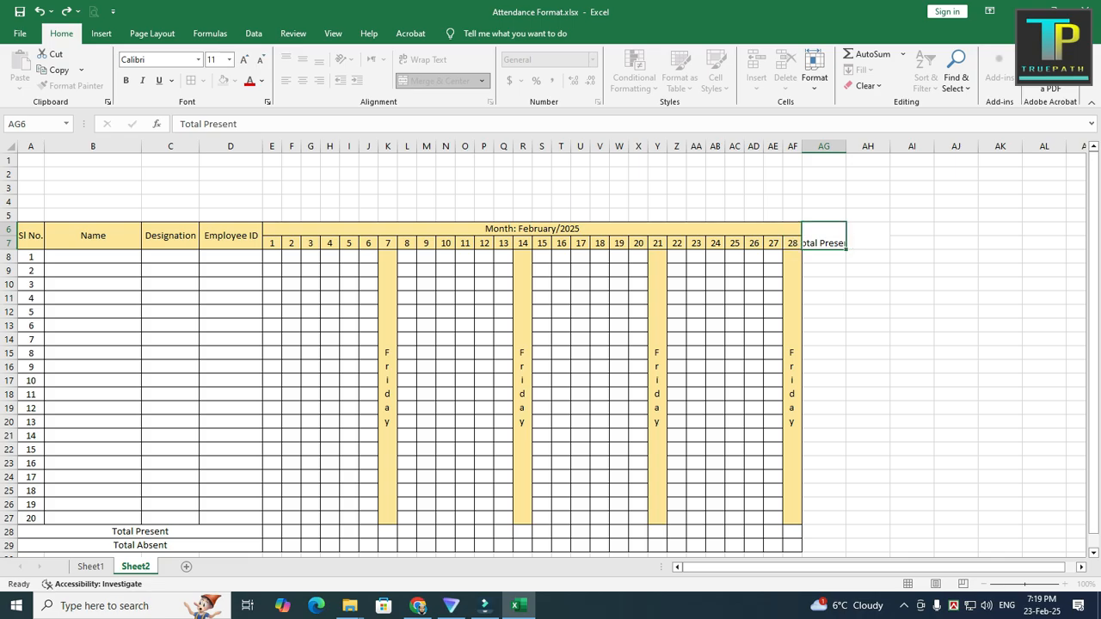
pyautogui.press('Tab')
pyautogui.write('Tot')
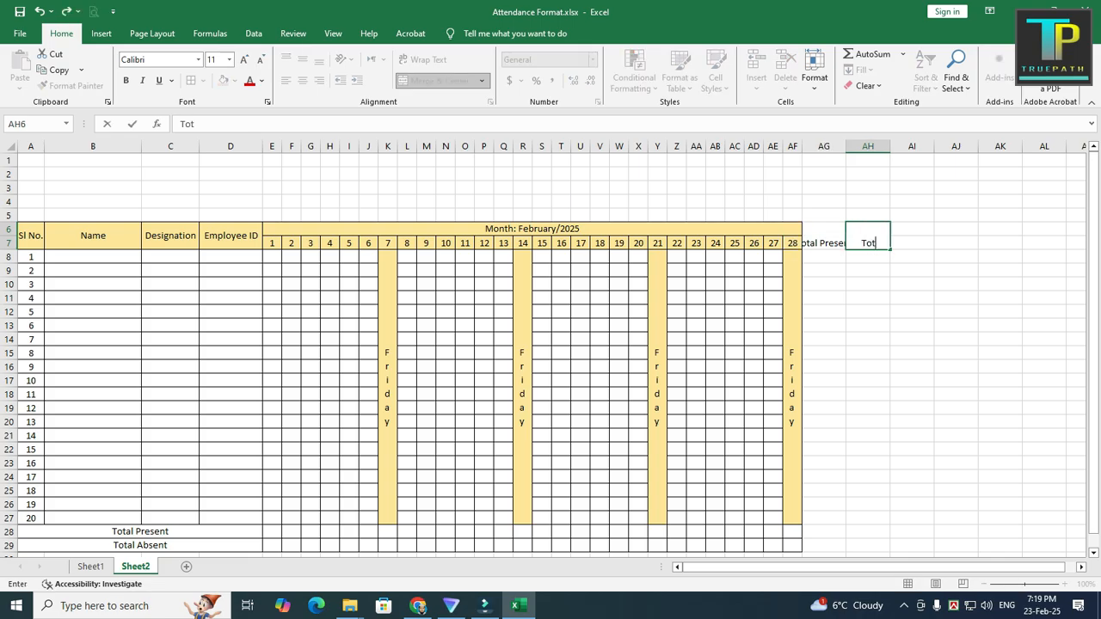
pyautogui.write('al Absent')
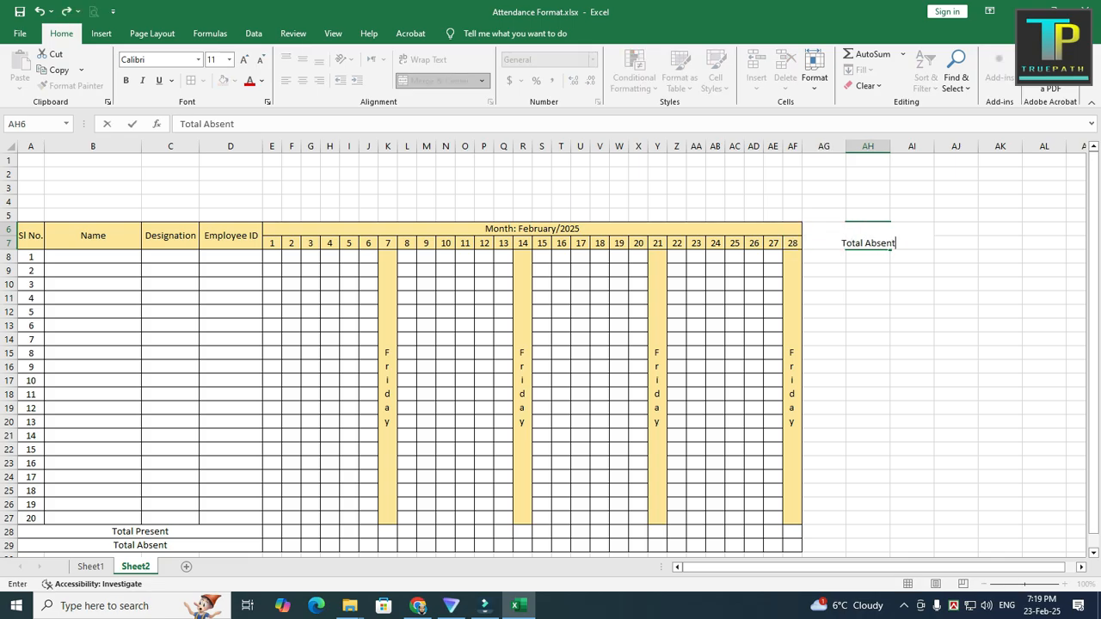
pyautogui.click(868, 297)
# Step: Middle-align the Total Present and Total Absent headers and widen columns AG and AH slightly to equal width
pyautogui.click(824, 236)
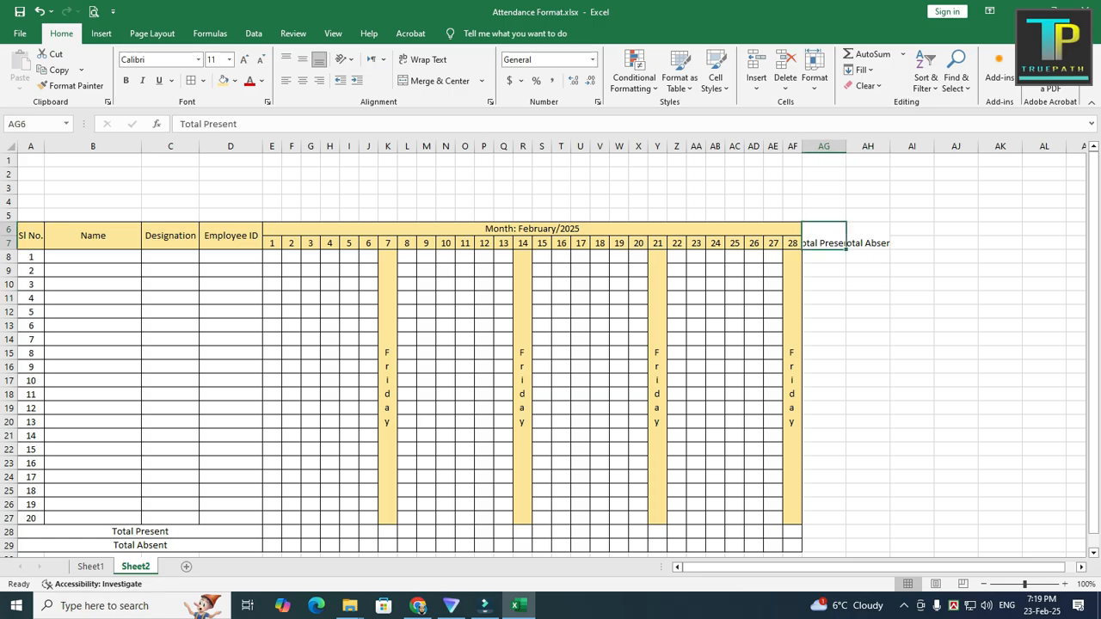
pyautogui.moveTo(824, 237); pyautogui.dragTo(868, 236)
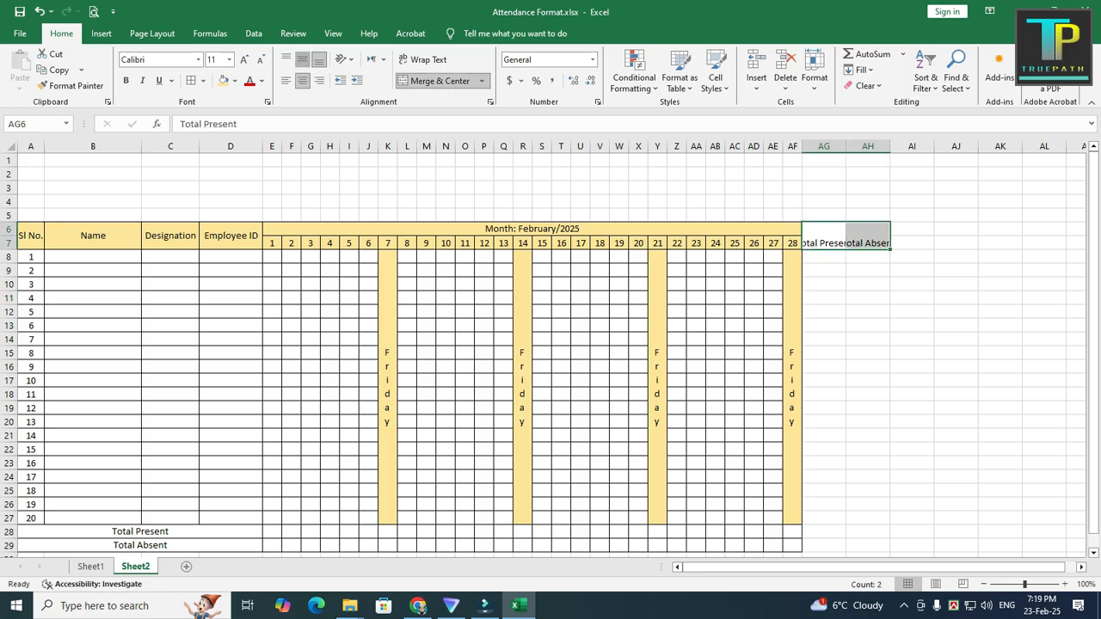
pyautogui.click(302, 60)
pyautogui.click(824, 236)
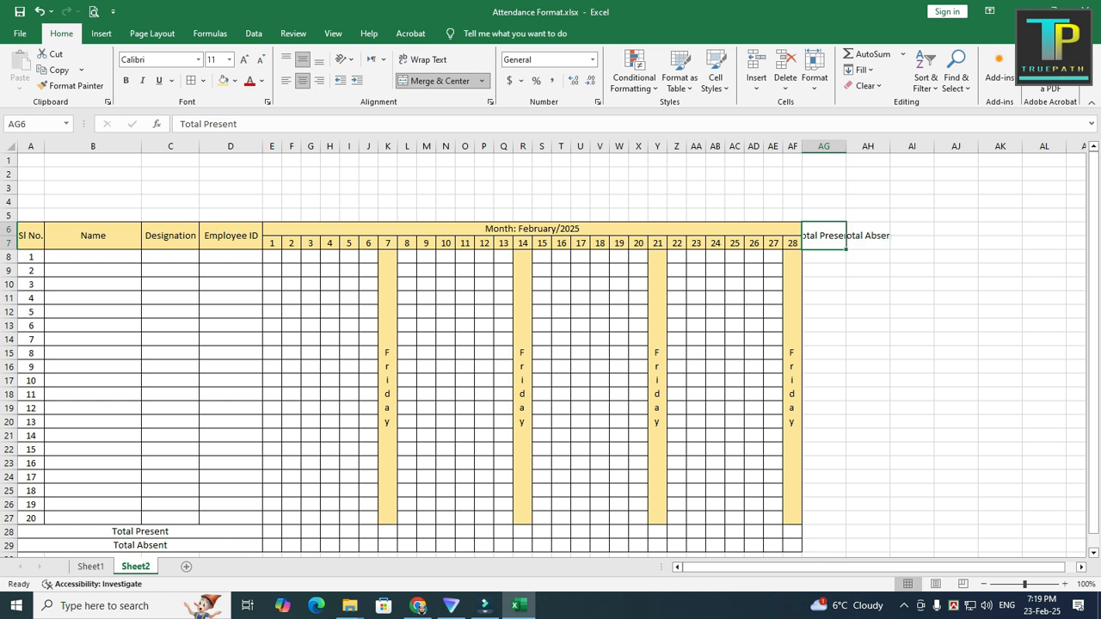
pyautogui.moveTo(846, 146); pyautogui.dragTo(916, 146)
pyautogui.moveTo(830, 146)
pyautogui.mouseDown()
pyautogui.moveTo(903, 146)
pyautogui.moveTo(851, 146)
pyautogui.mouseUp()
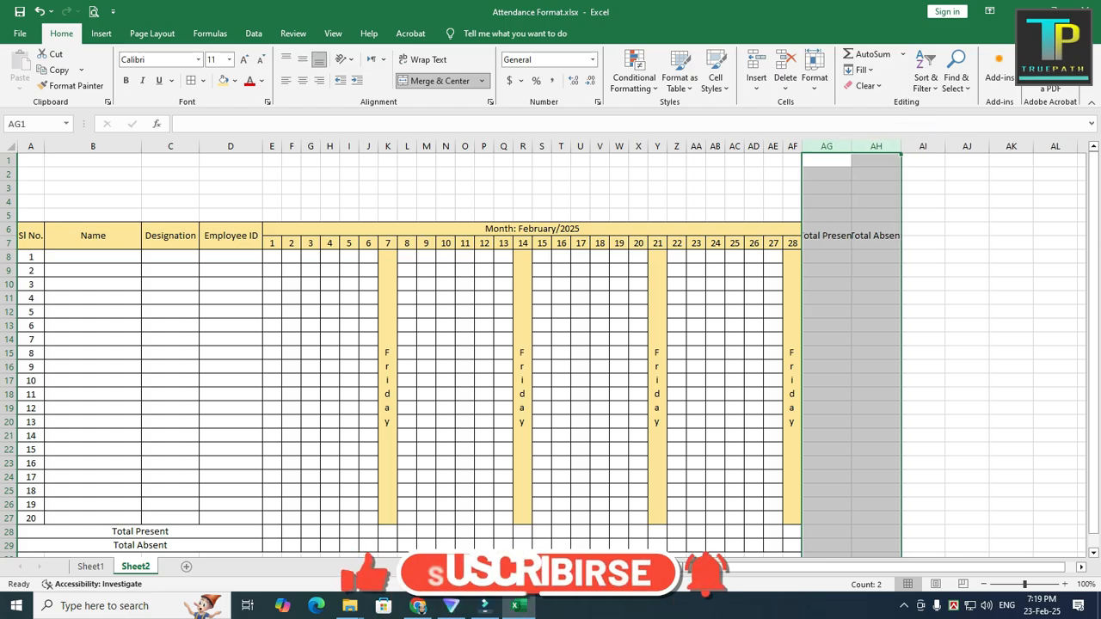
pyautogui.click(826, 256)
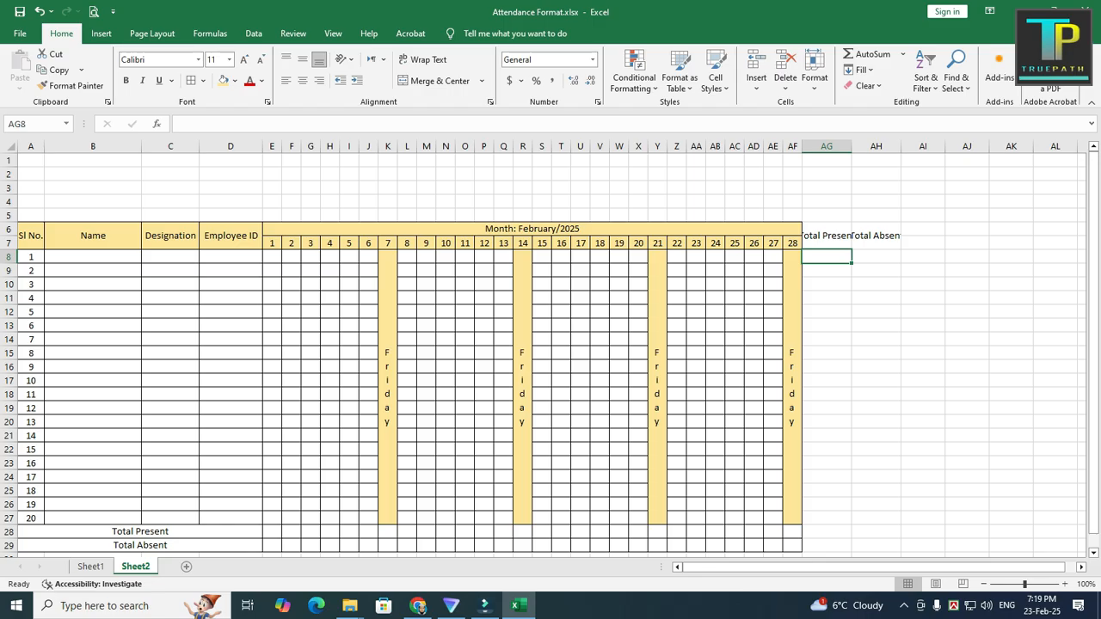
# Step: Insert a line break after "Total" in the headers in AG6 and AH6 to split each over two lines
pyautogui.doubleClick(820, 235)
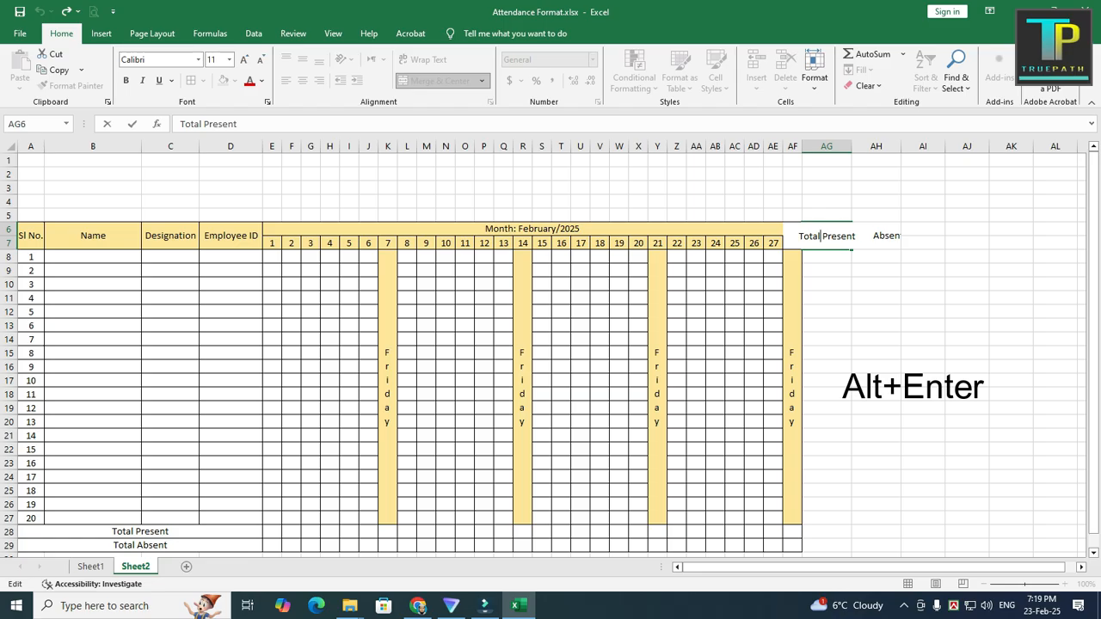
pyautogui.hotkey('alt', 'Return')
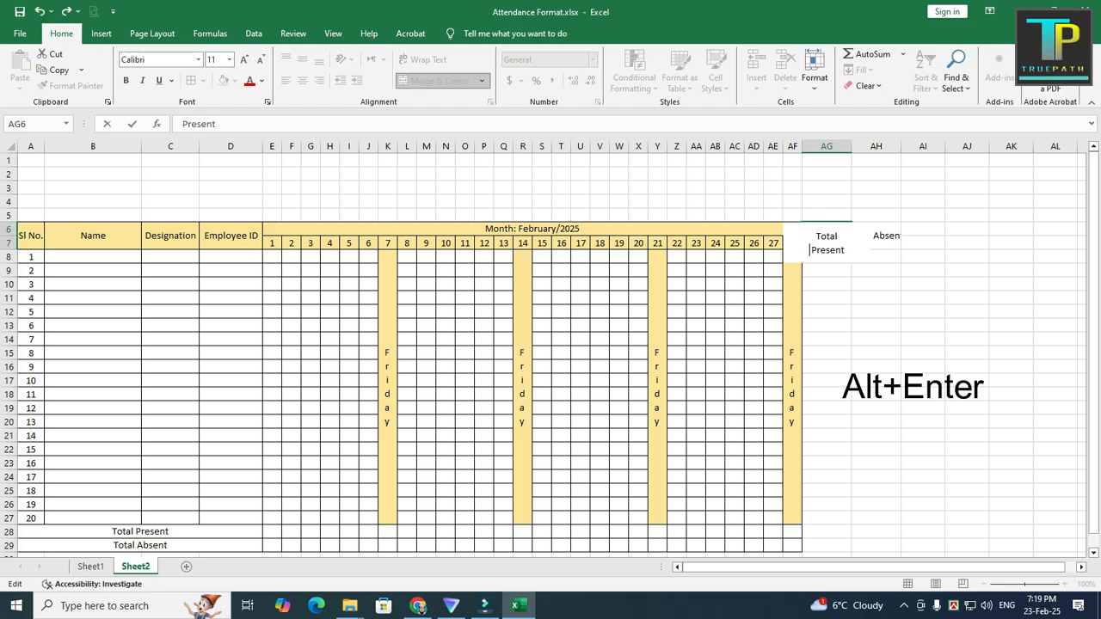
pyautogui.click(826, 312)
pyautogui.click(826, 236)
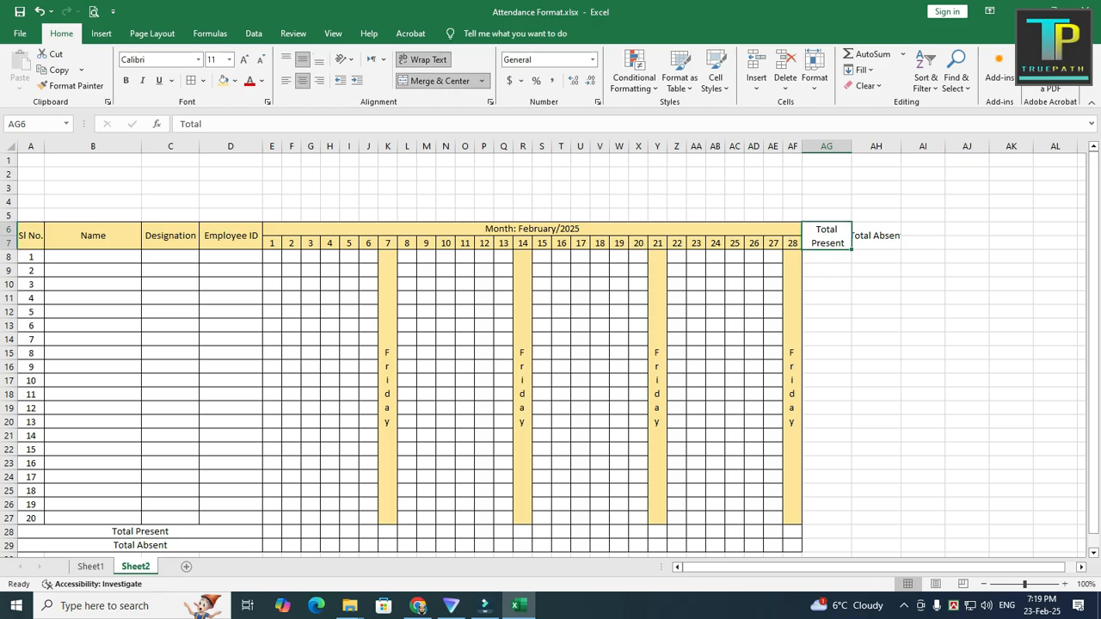
pyautogui.doubleClick(874, 237)
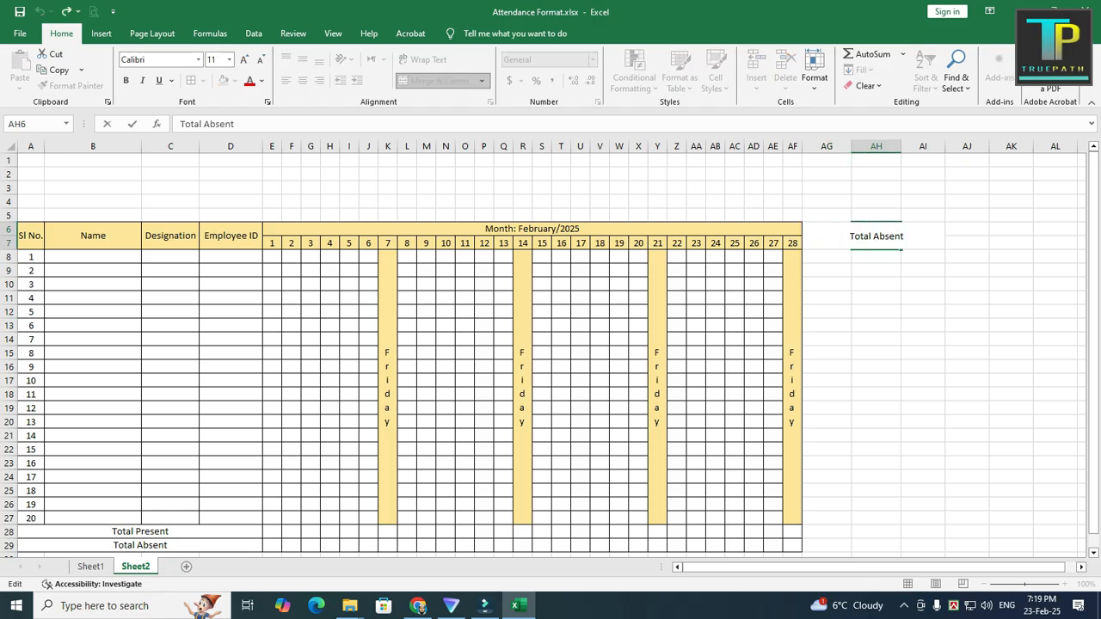
pyautogui.press('alt')
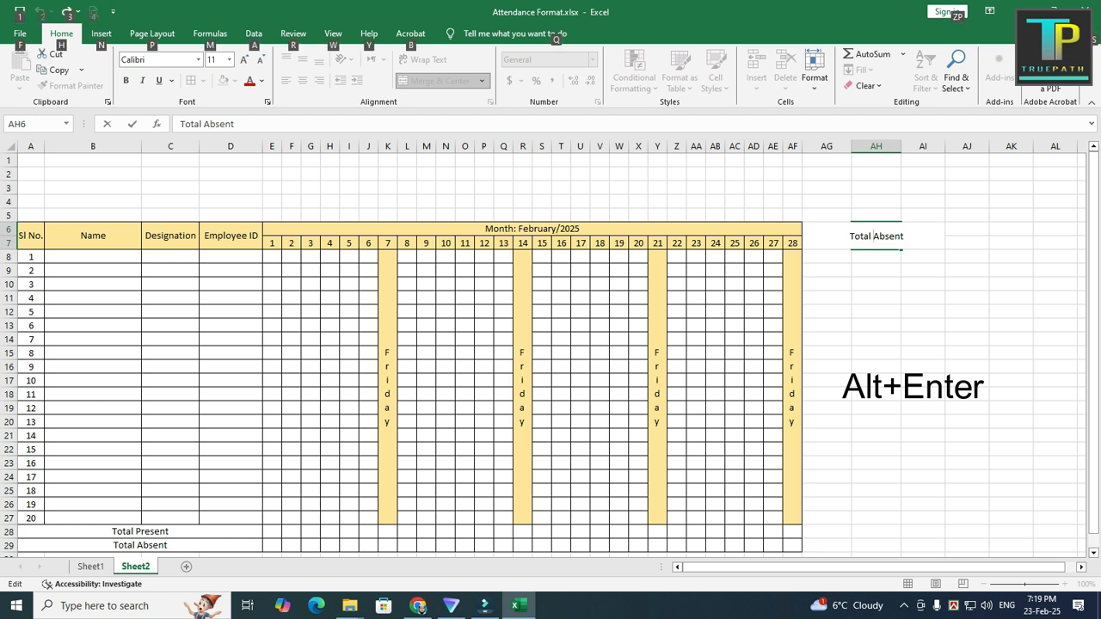
pyautogui.hotkey('alt', 'Return')
pyautogui.click(876, 284)
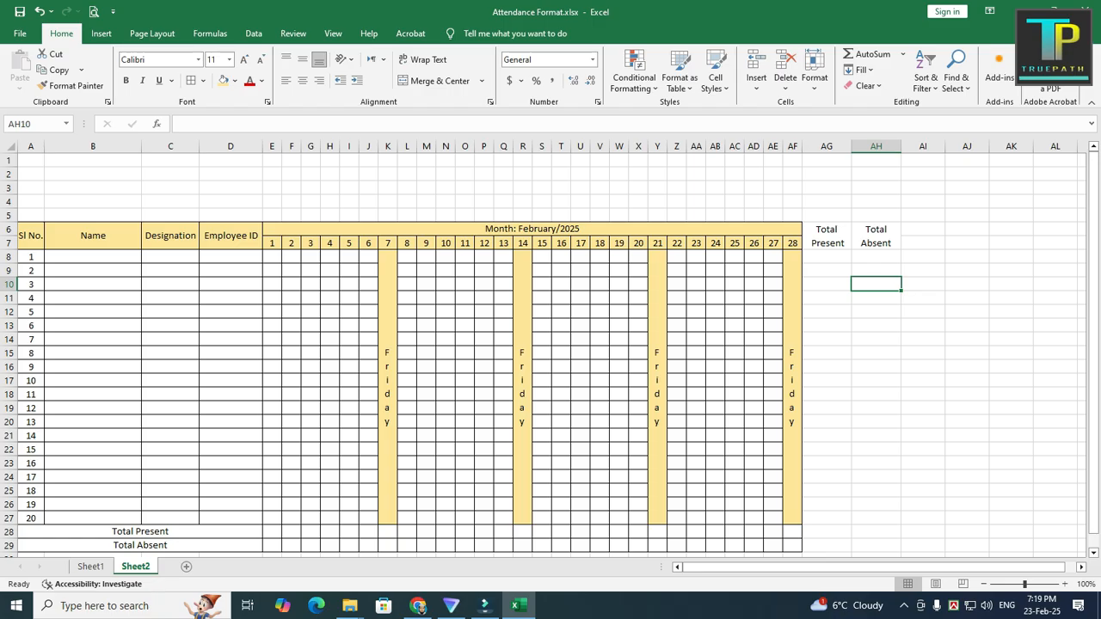
# Step: Narrow columns AG and AH slightly to equal width and apply all borders to AG6:AH29
pyautogui.moveTo(827, 146)
pyautogui.mouseDown()
pyautogui.moveTo(876, 146)
pyautogui.moveTo(845, 146)
pyautogui.mouseUp()
pyautogui.click(865, 293)
pyautogui.moveTo(823, 229); pyautogui.dragTo(865, 506)
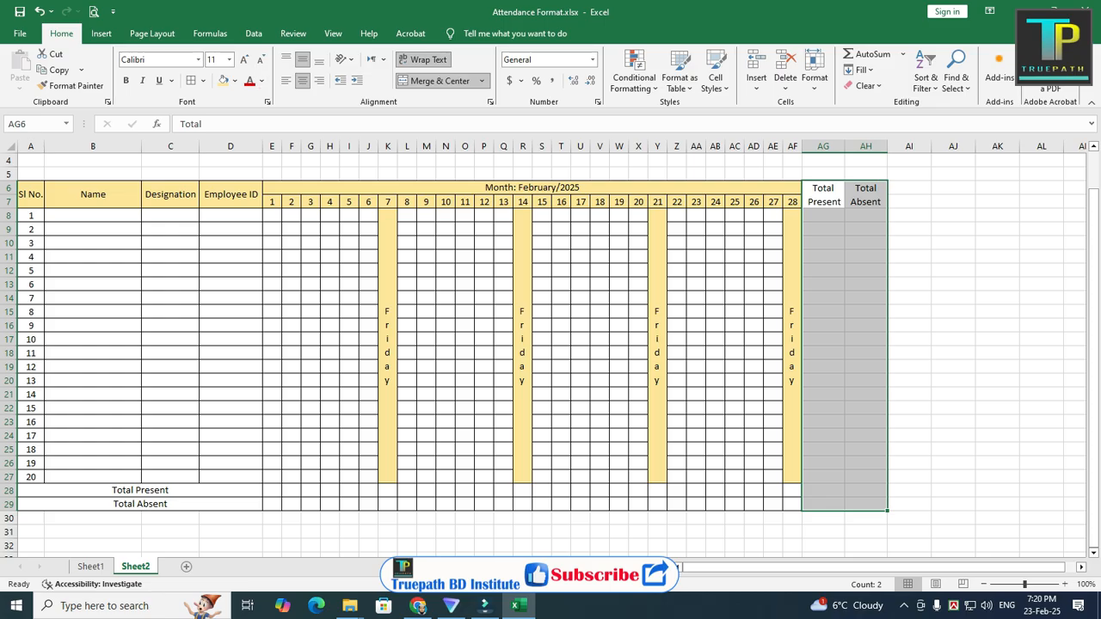
pyautogui.click(190, 80)
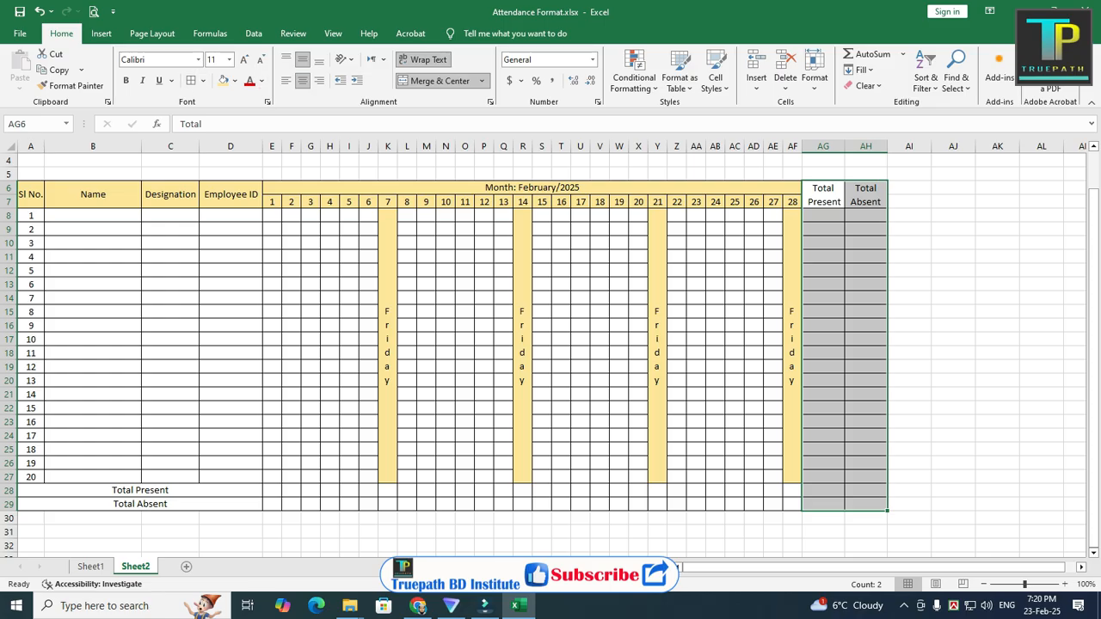
pyautogui.click(823, 297)
# Step: Center and middle-align the blank total cells AG8:AH29 under the Total Present and Total Absent headers
pyautogui.moveTo(823, 215); pyautogui.dragTo(865, 505)
pyautogui.click(303, 80)
pyautogui.click(303, 60)
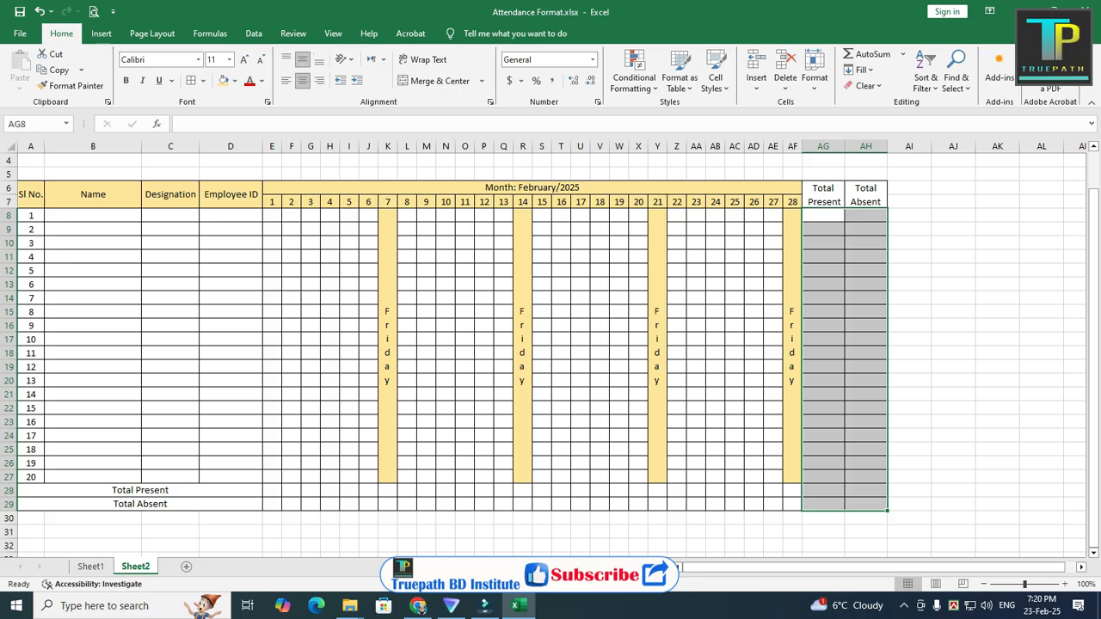
pyautogui.click(909, 298)
pyautogui.click(445, 380)
# Step: Fill AG6:AH29 and the Total Present and Total Absent rows 28 and 29 with the header's light gold color
pyautogui.scroll(1, 446, 380)
pyautogui.scroll(-1, 446, 380)
pyautogui.scroll(-1, 550, 355)
pyautogui.moveTo(823, 187); pyautogui.dragTo(865, 505)
pyautogui.click(223, 81)
pyautogui.moveTo(140, 490); pyautogui.dragTo(792, 505)
pyautogui.click(223, 81)
pyautogui.click(465, 297)
pyautogui.scroll(1, 465, 298)
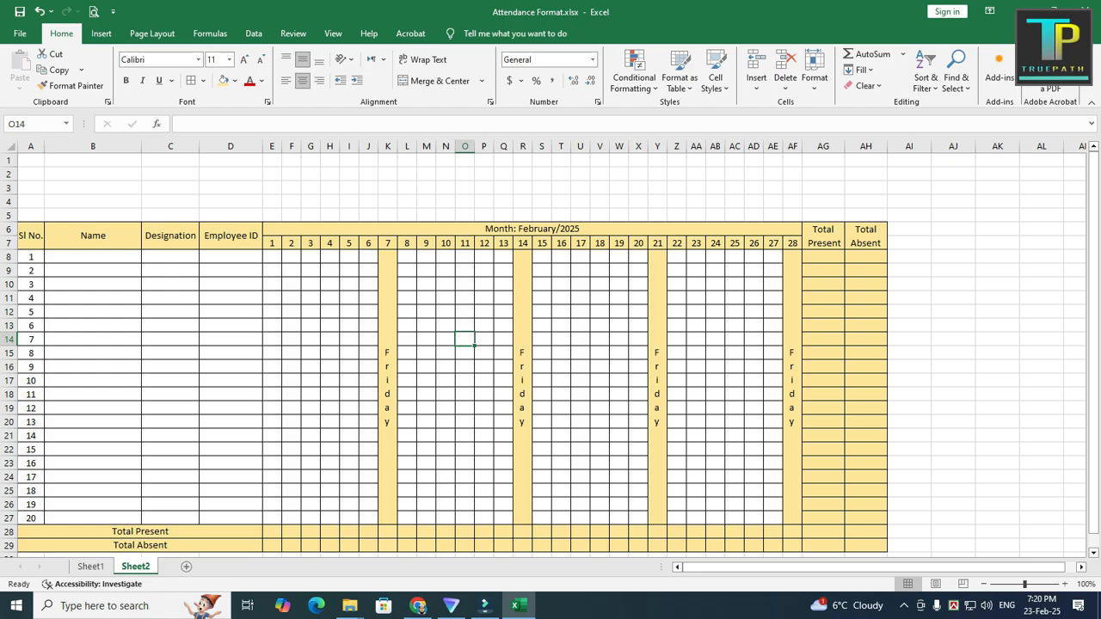
# Step: Merge and center A1:AH1 and enter the title "Truepath BD Institute"
pyautogui.hotkey('ctrl', 'Home')
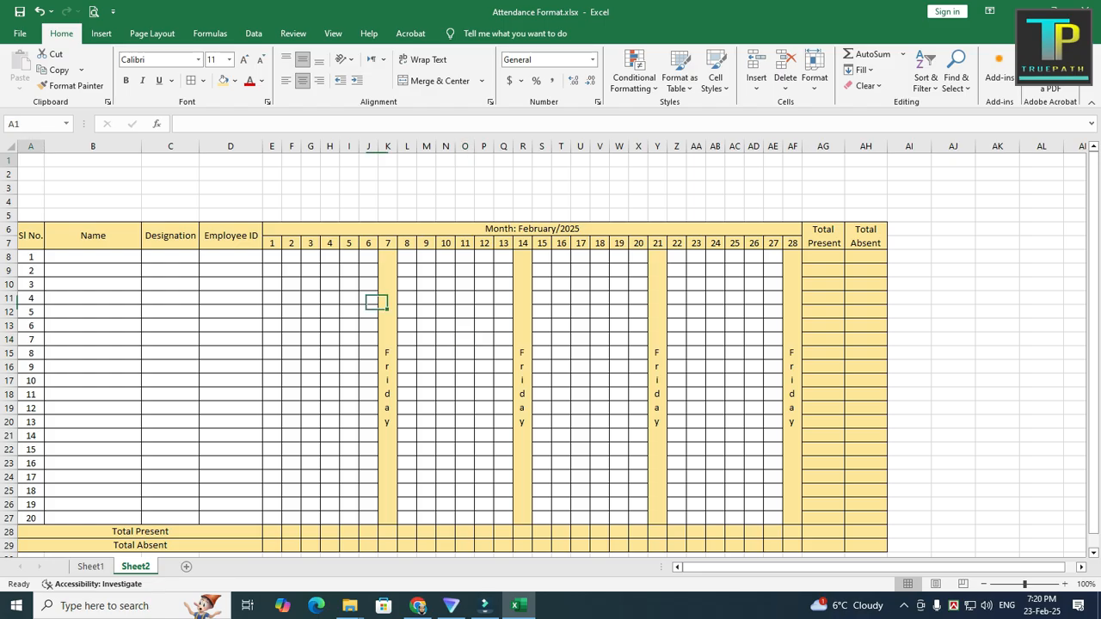
pyautogui.moveTo(31, 161); pyautogui.dragTo(866, 161)
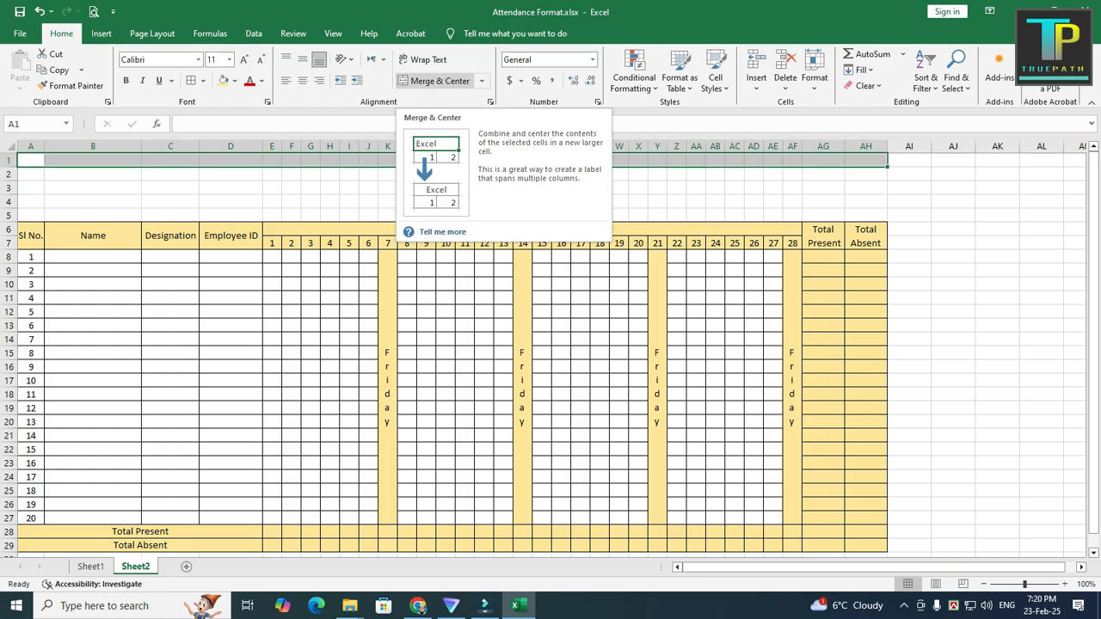
pyautogui.click(435, 81)
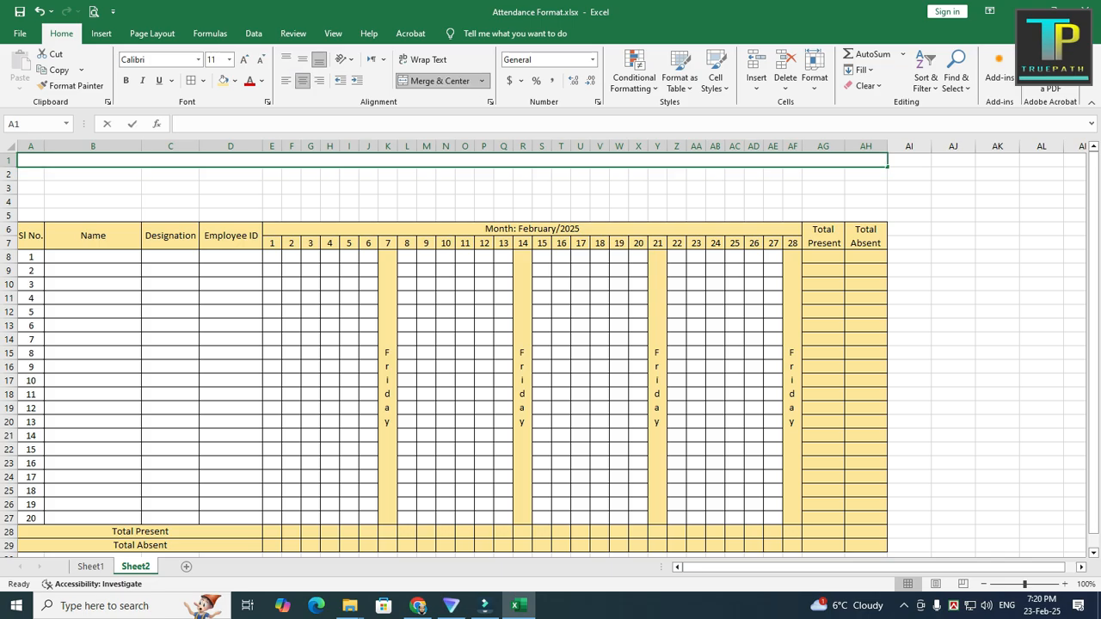
pyautogui.write('Truepath')
pyautogui.write(' Bdk')
pyautogui.press('BackSpace')
pyautogui.press('BackSpace')
pyautogui.write('D I')
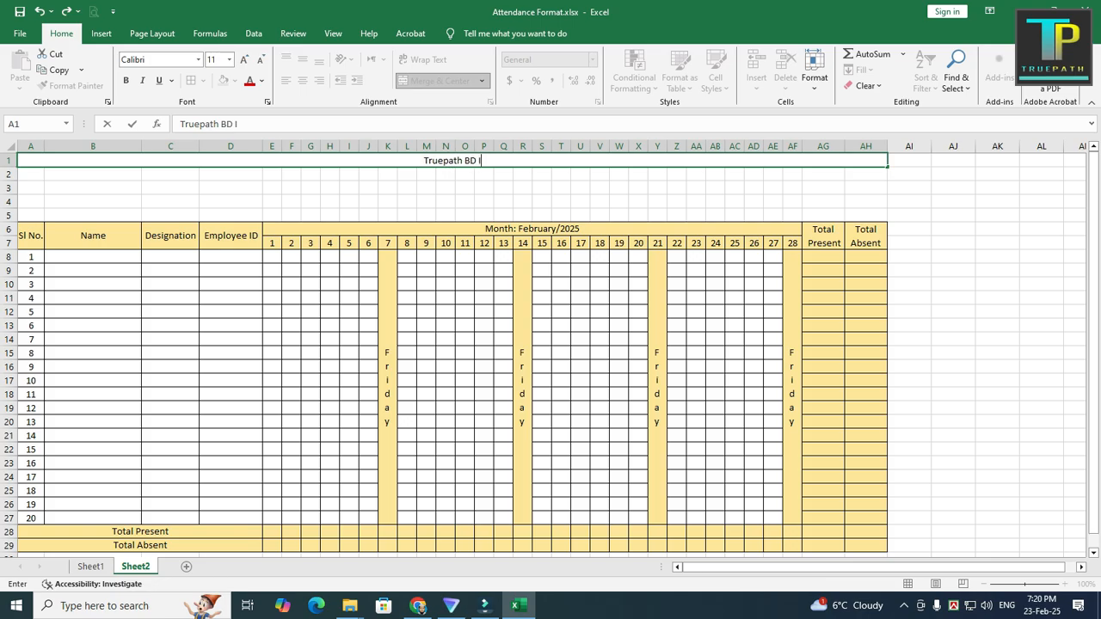
pyautogui.write('nstitute')
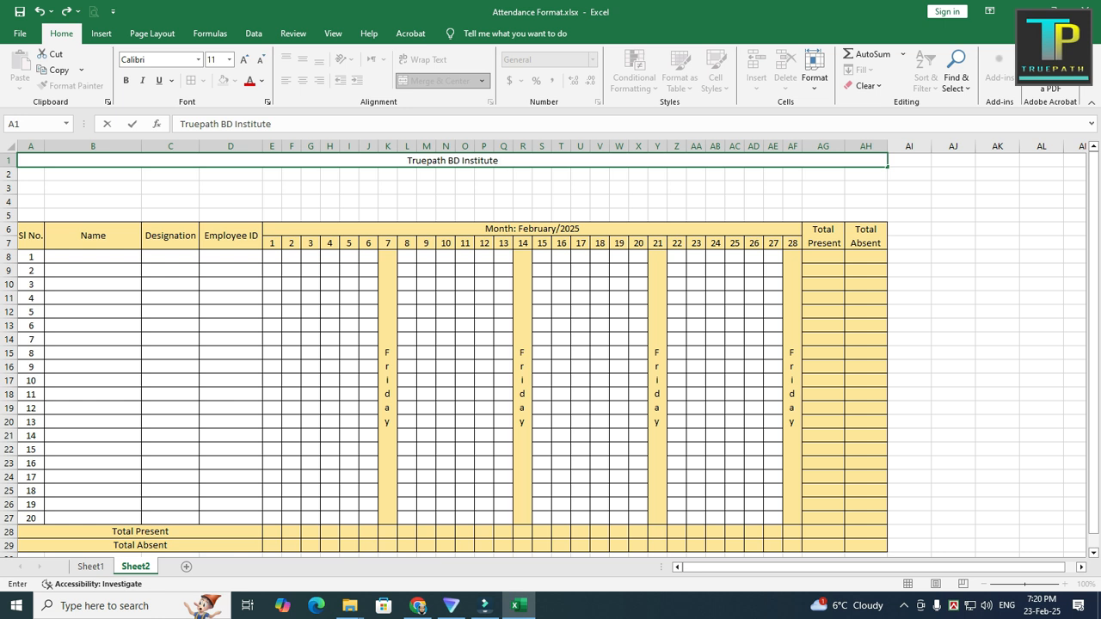
pyautogui.click(426, 380)
# Step: Merge and center A2:AH2 and enter the subtitle "Area Wise Attendance Info"
pyautogui.moveTo(30, 174); pyautogui.dragTo(866, 174)
pyautogui.click(439, 81)
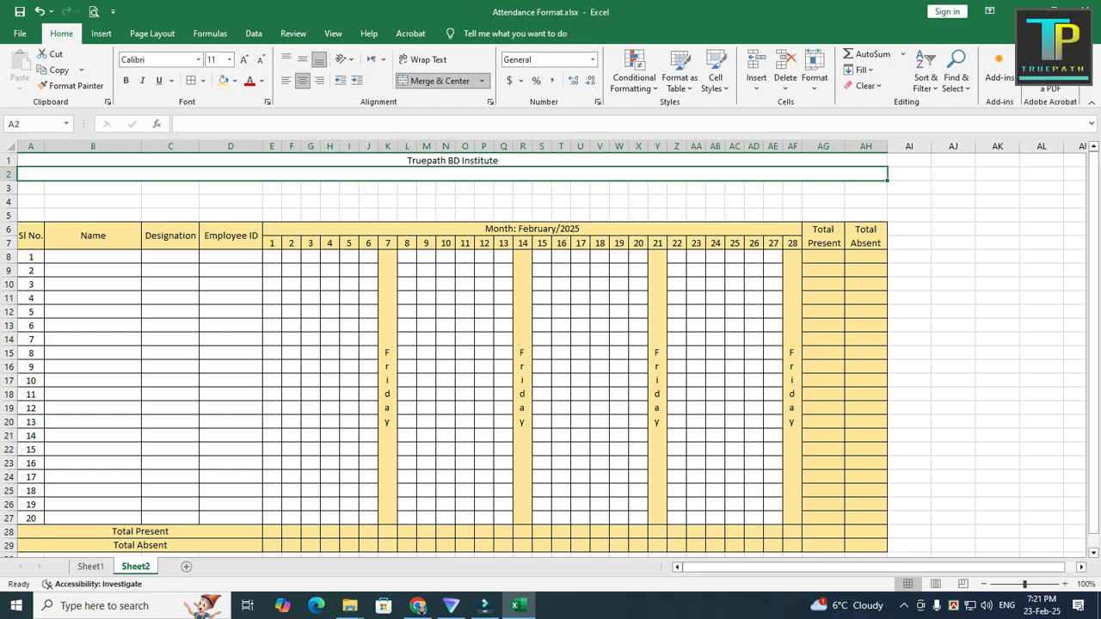
pyautogui.write('Area W')
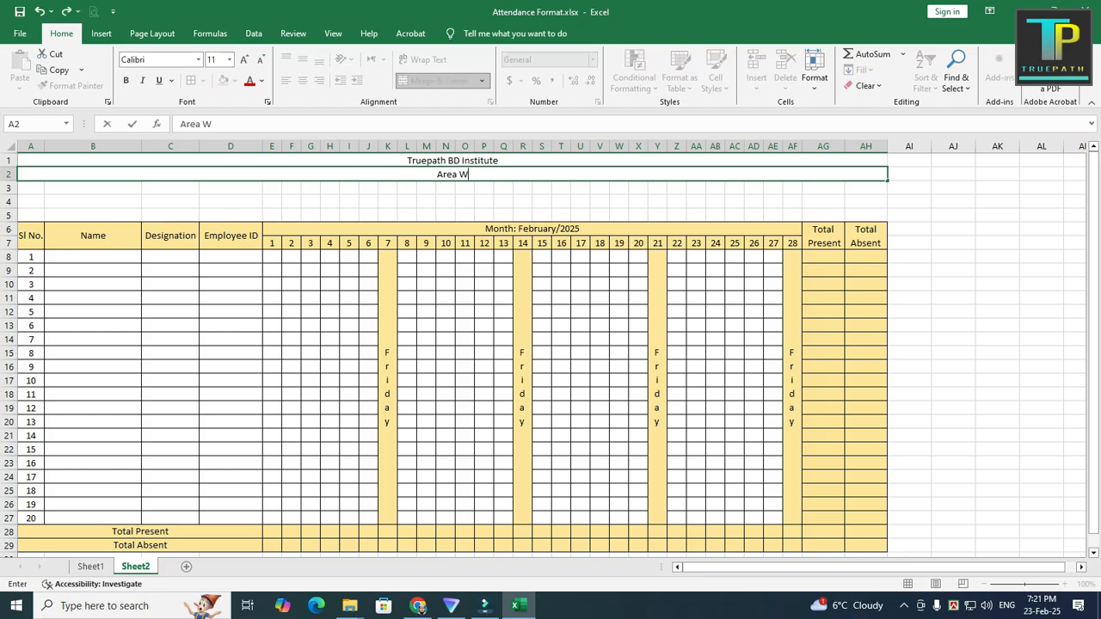
pyautogui.write('ise Attendan')
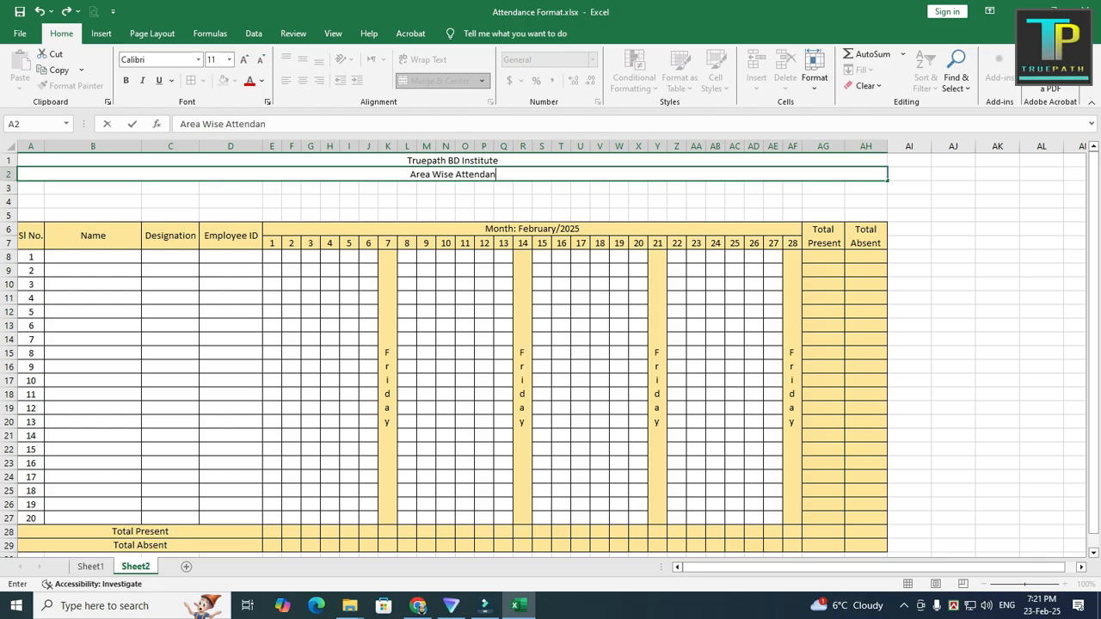
pyautogui.write('ce Info')
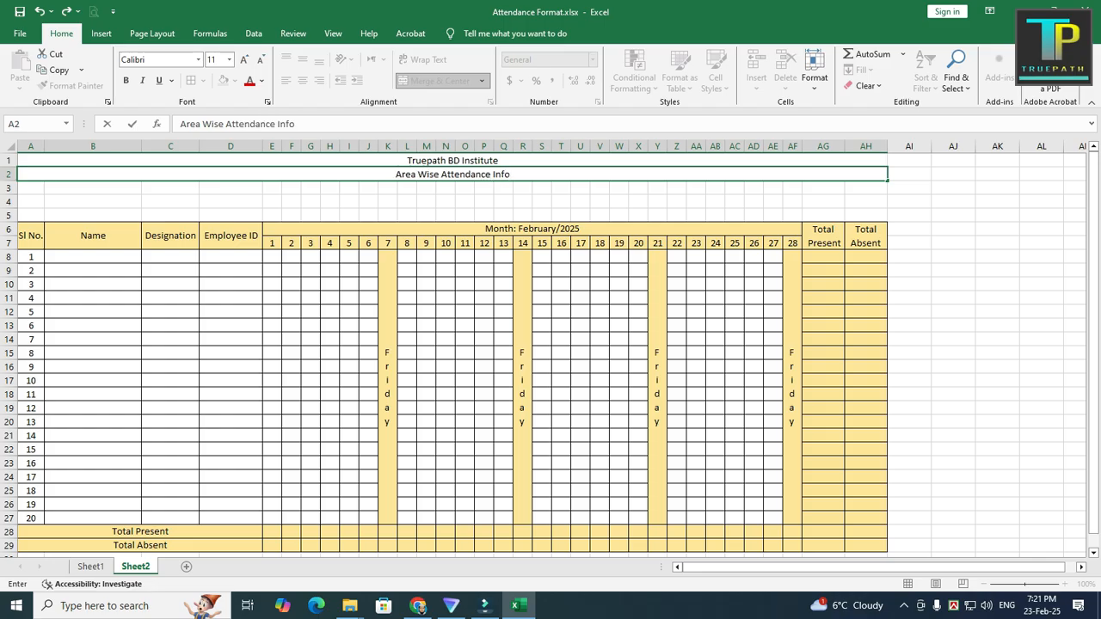
pyautogui.click(465, 325)
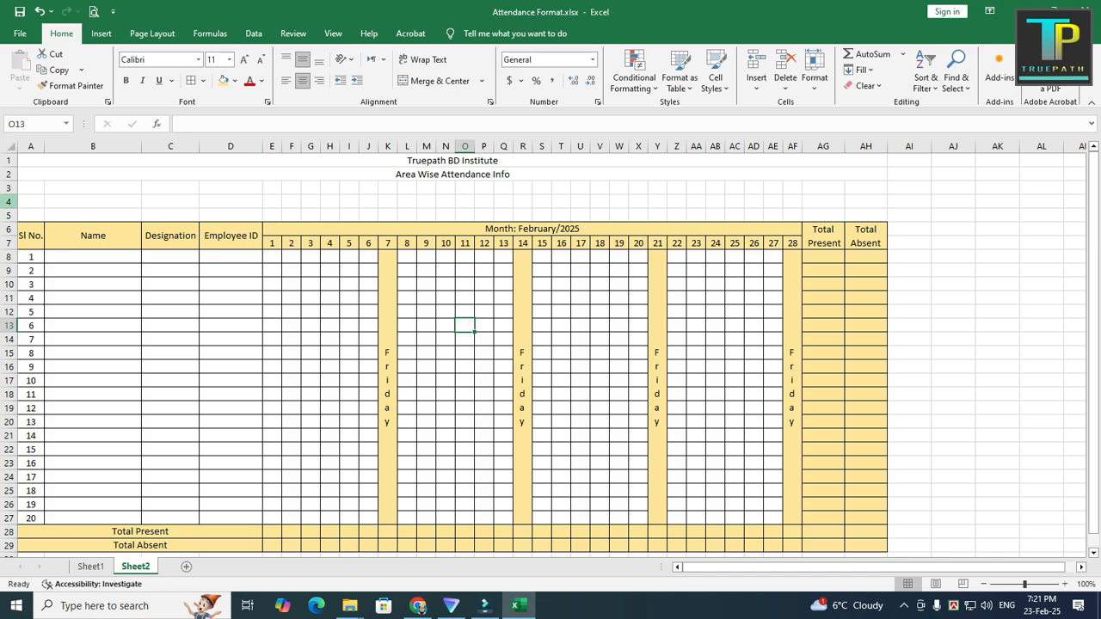
# Step: Delete the empty rows 4 and 5 above the attendance table
pyautogui.moveTo(9, 202); pyautogui.dragTo(9, 215)
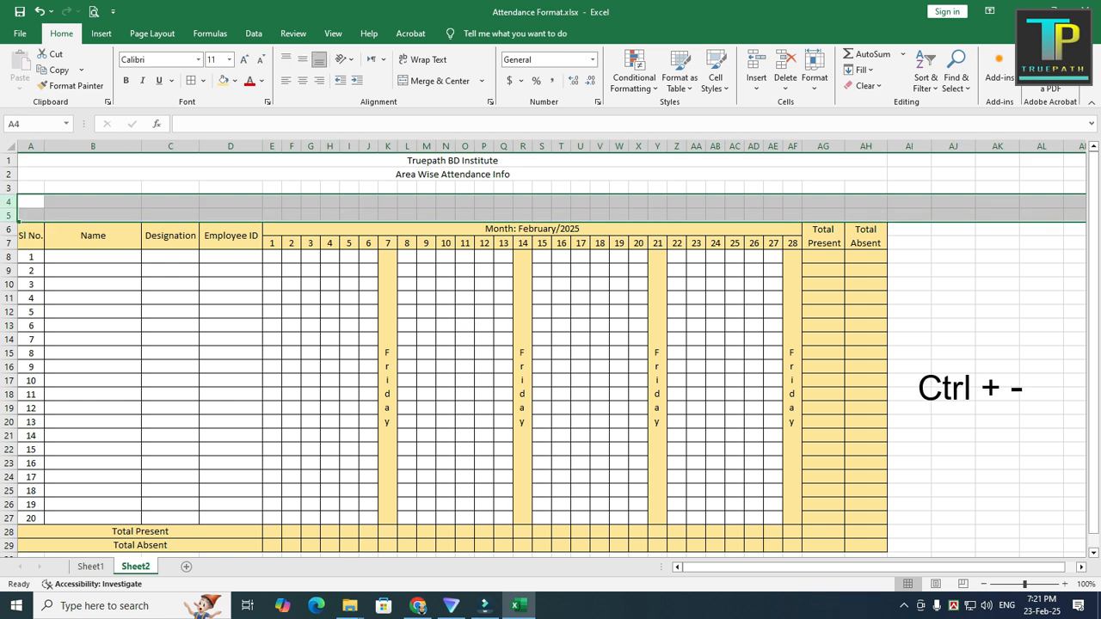
pyautogui.hotkey('ctrl', '-')
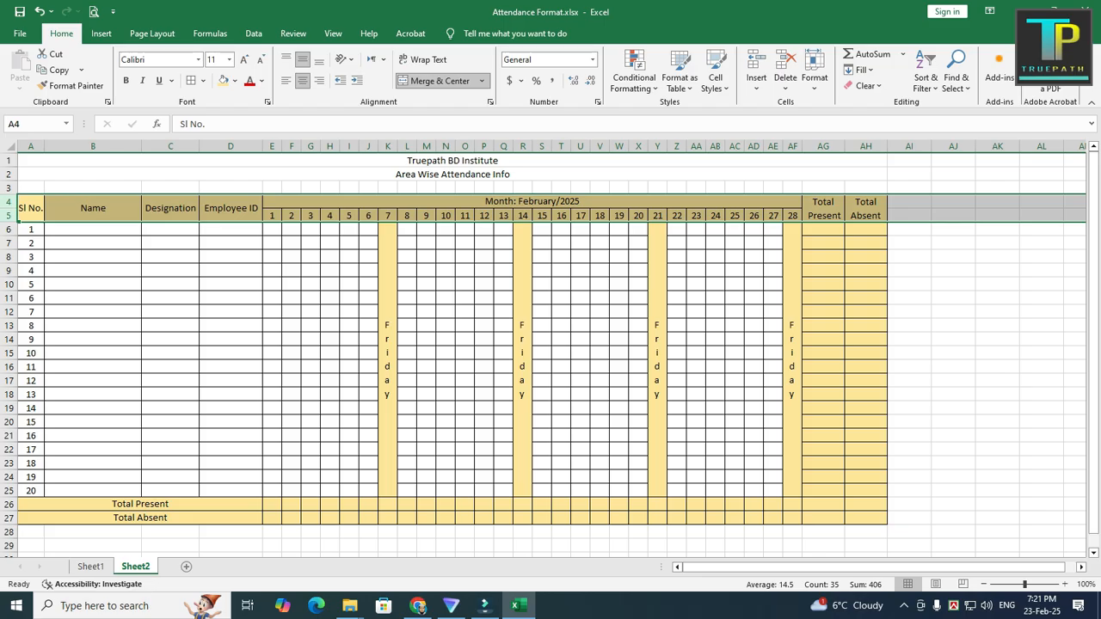
pyautogui.click(464, 298)
# Step: Merge and center A3:B3 and enter "Area: Dhaka" in it
pyautogui.moveTo(31, 187); pyautogui.dragTo(92, 187)
pyautogui.click(435, 81)
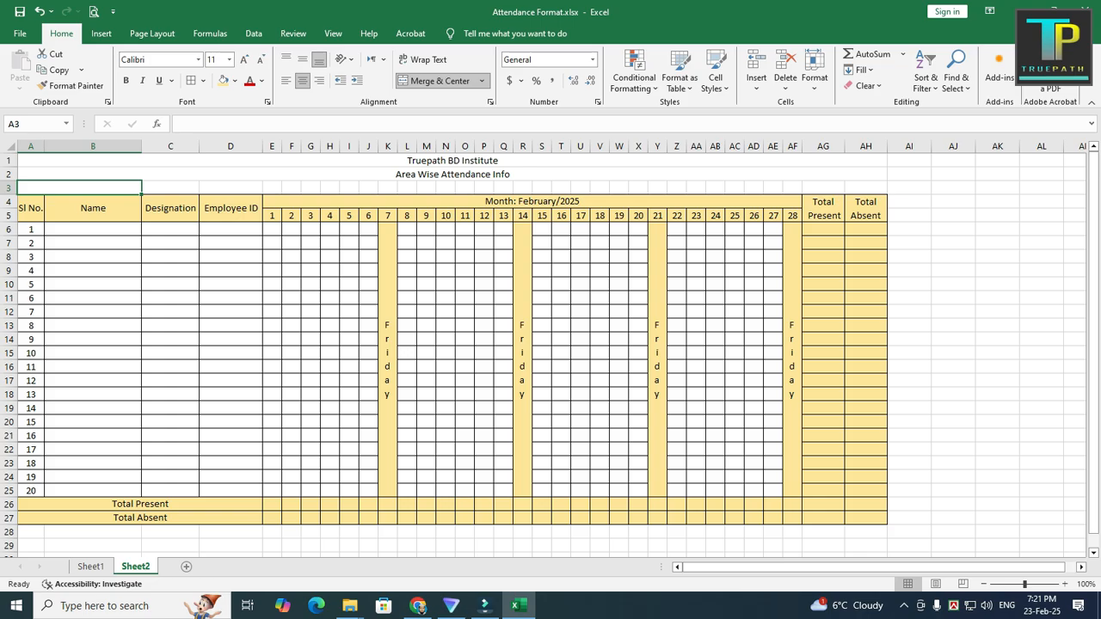
pyautogui.write('Area: Dhaka')
pyautogui.click(464, 325)
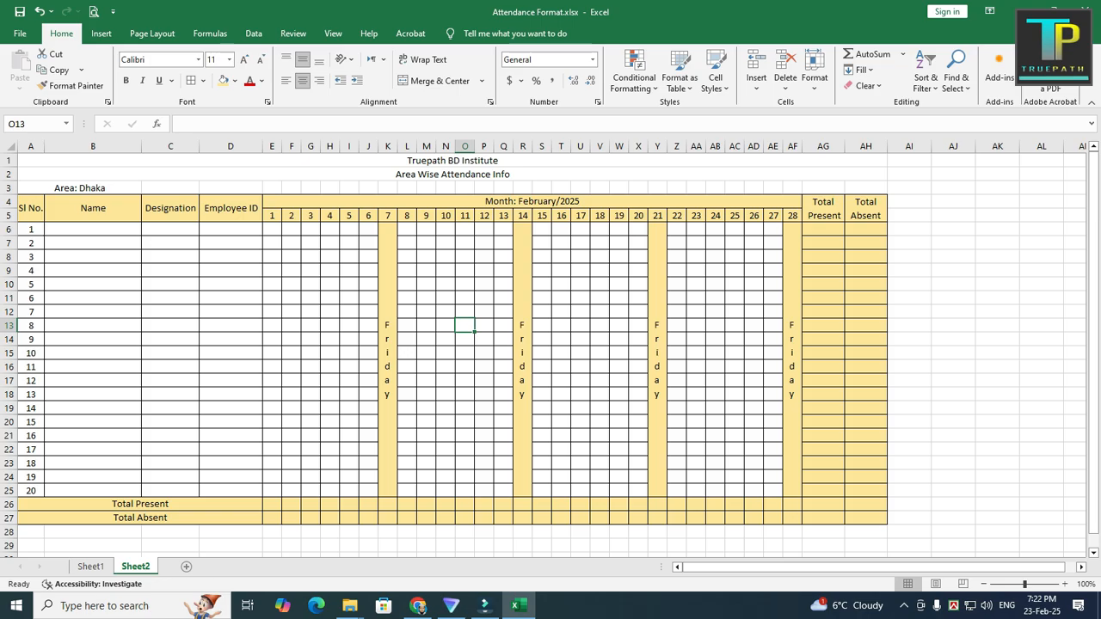
# Step: Set the font size of the institute title in row 1 to 16 and the subtitle in row 2 to 14
pyautogui.click(452, 161)
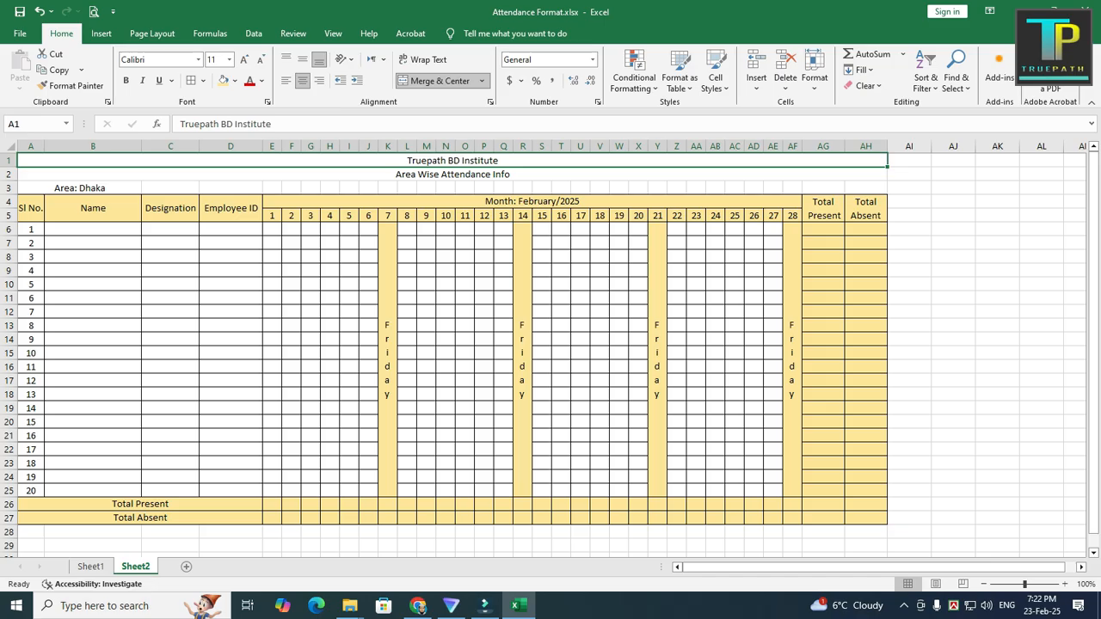
pyautogui.click(229, 60)
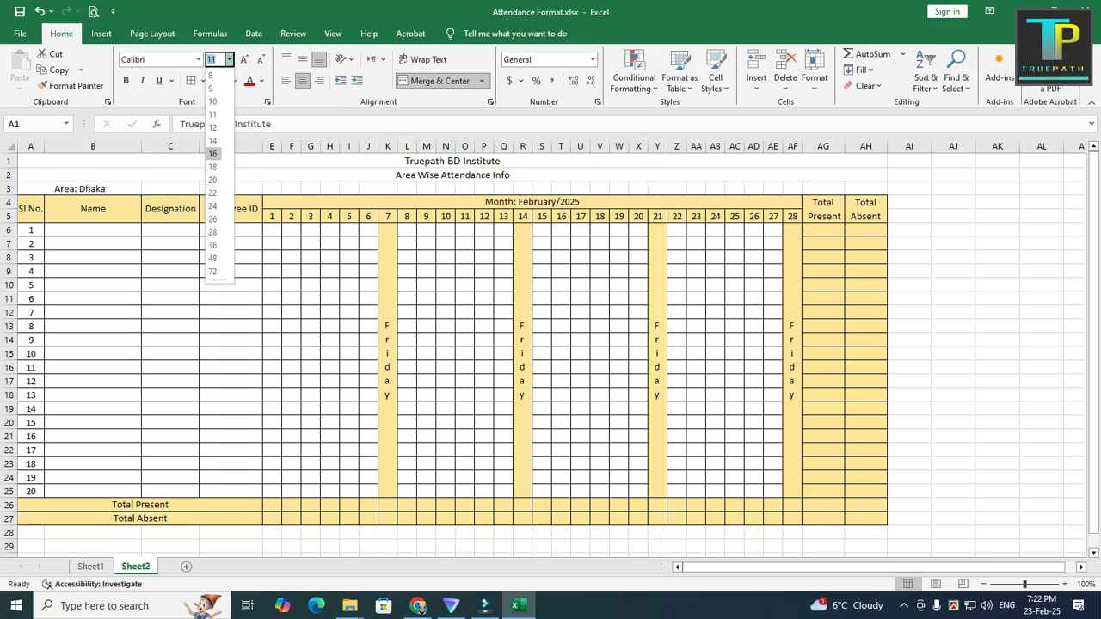
pyautogui.click(215, 157)
pyautogui.click(453, 180)
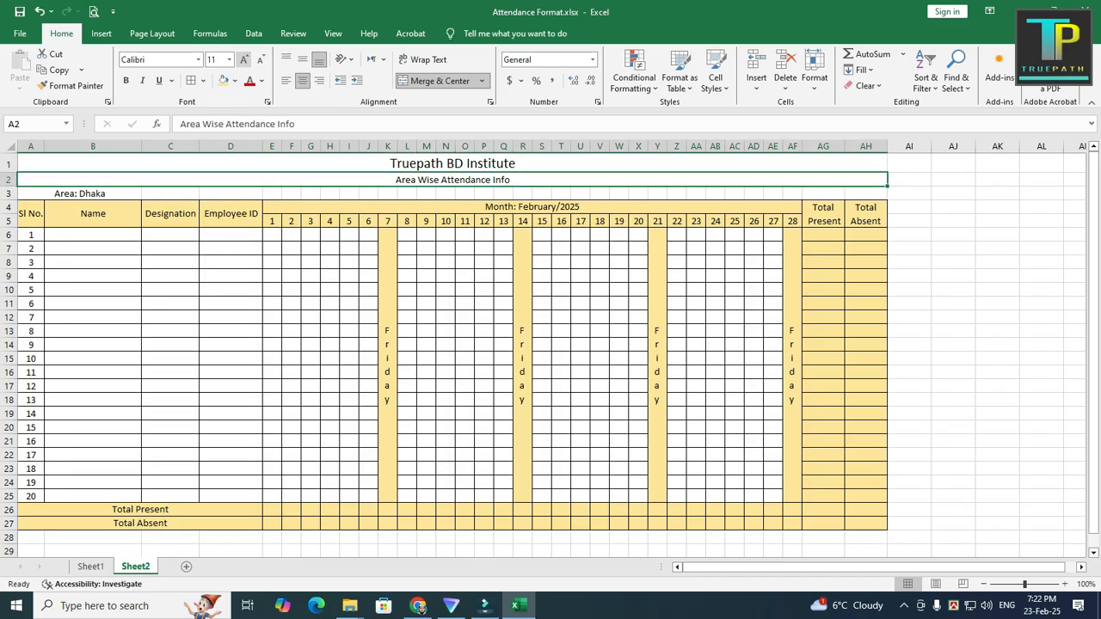
pyautogui.click(229, 60)
pyautogui.click(213, 141)
# Step: Make the title and subtitle in rows 1 and 2 bold
pyautogui.moveTo(452, 164); pyautogui.dragTo(453, 181)
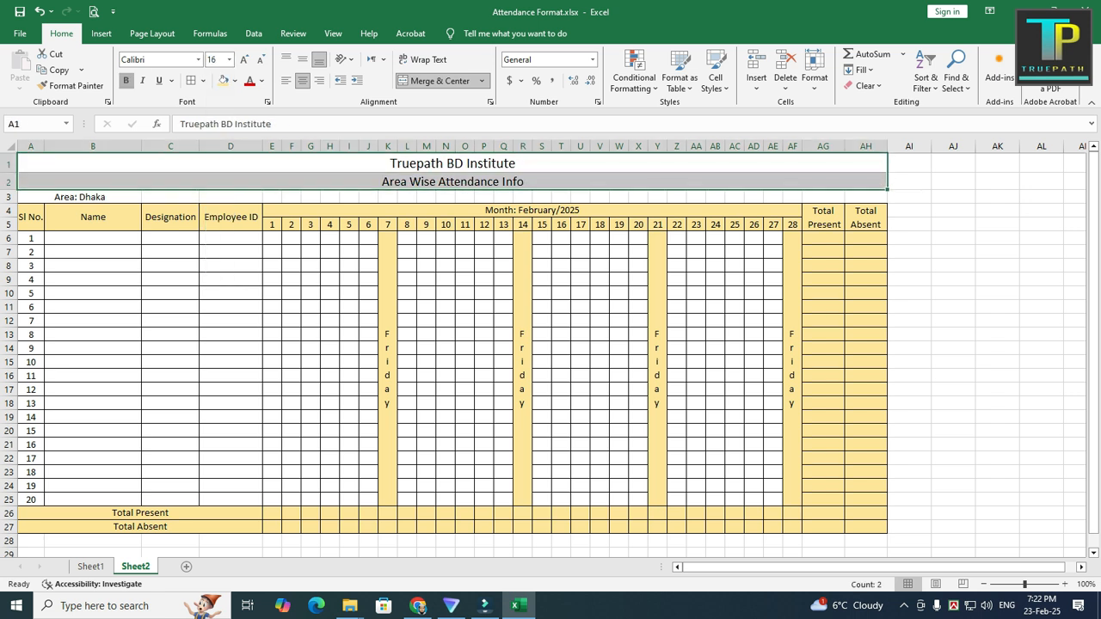
pyautogui.click(127, 80)
pyautogui.click(426, 294)
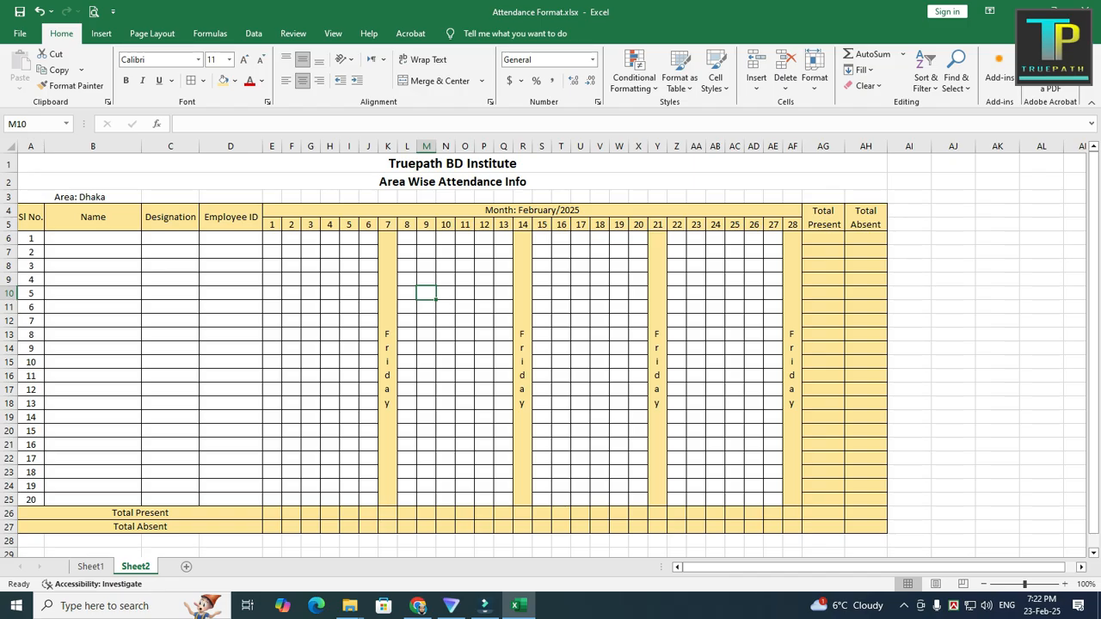
# Step: Left-align the "Area: Dhaka" label in A3 and make it bold
pyautogui.moveTo(31, 197); pyautogui.dragTo(93, 197)
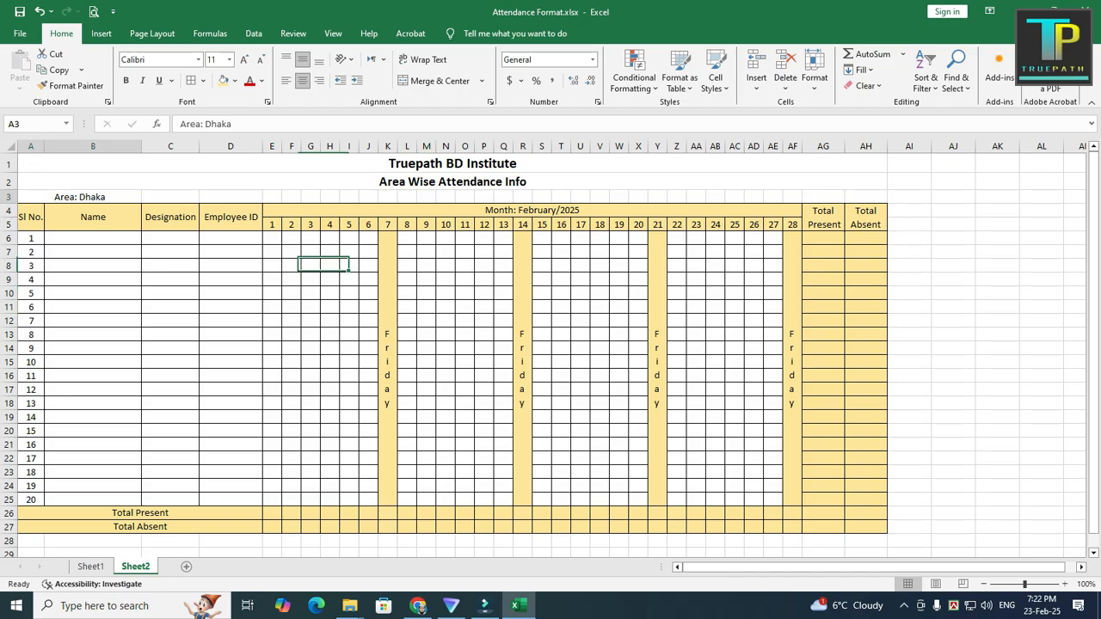
pyautogui.click(440, 81)
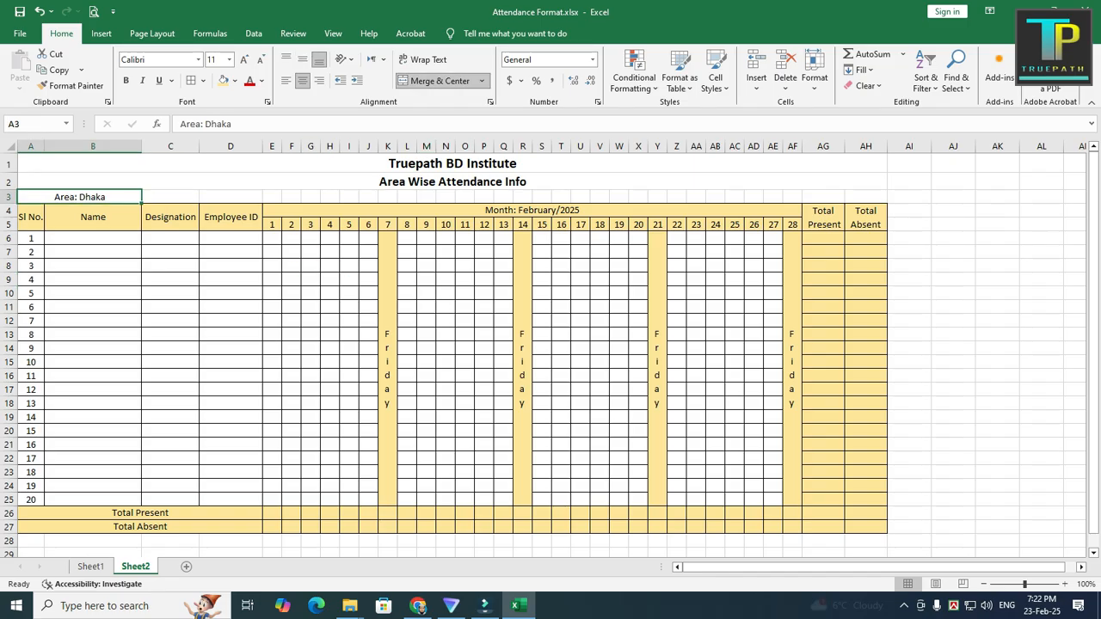
pyautogui.click(285, 80)
pyautogui.click(127, 81)
pyautogui.click(170, 335)
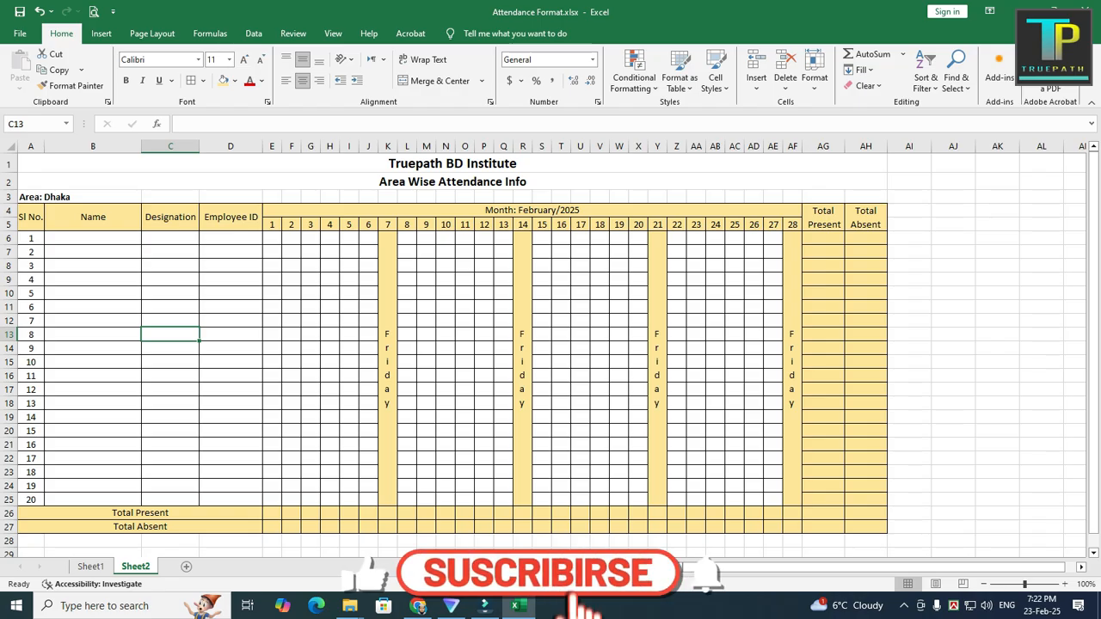
# Step: Enter the formula =COUNTIF(E6:E25,"P") in E26 for the day 1 Total Present
pyautogui.click(272, 514)
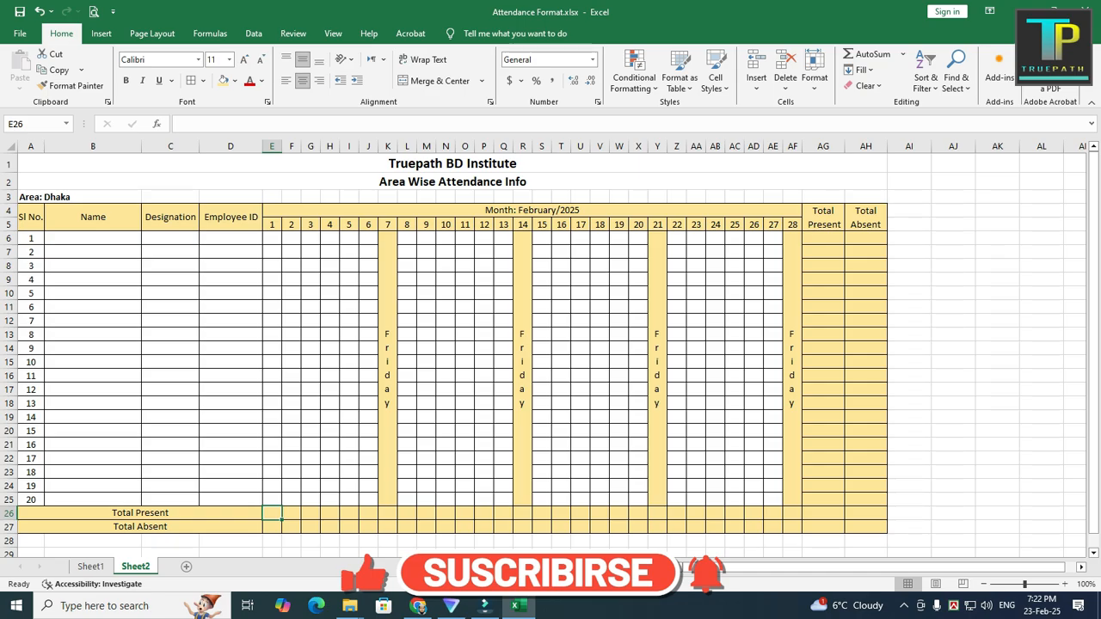
pyautogui.write('=')
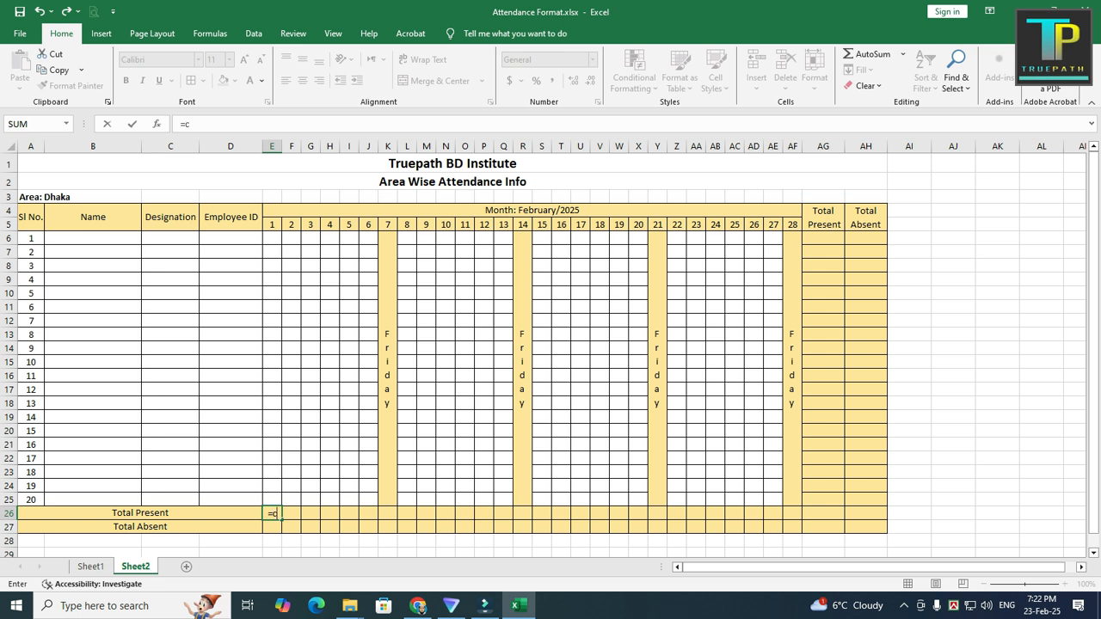
pyautogui.write('countif')
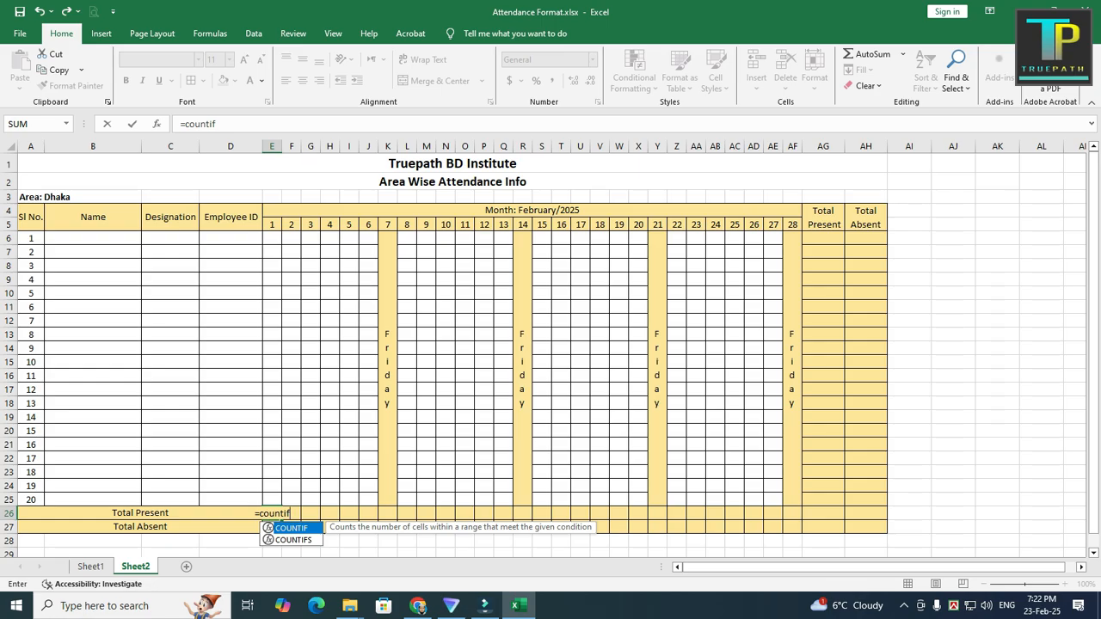
pyautogui.write('(')
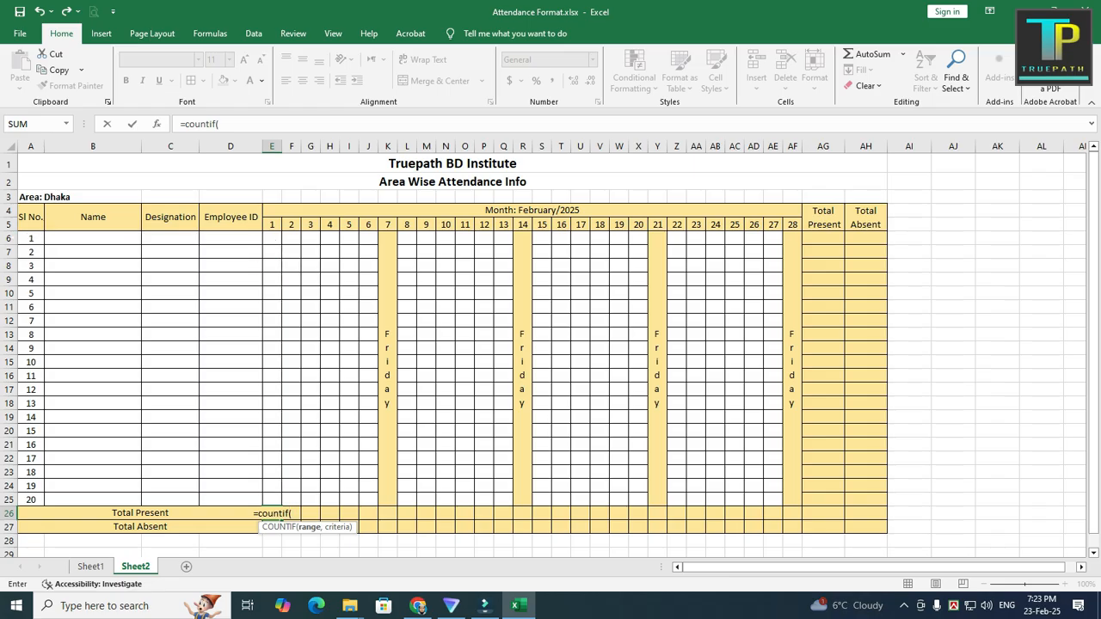
pyautogui.write('e6')
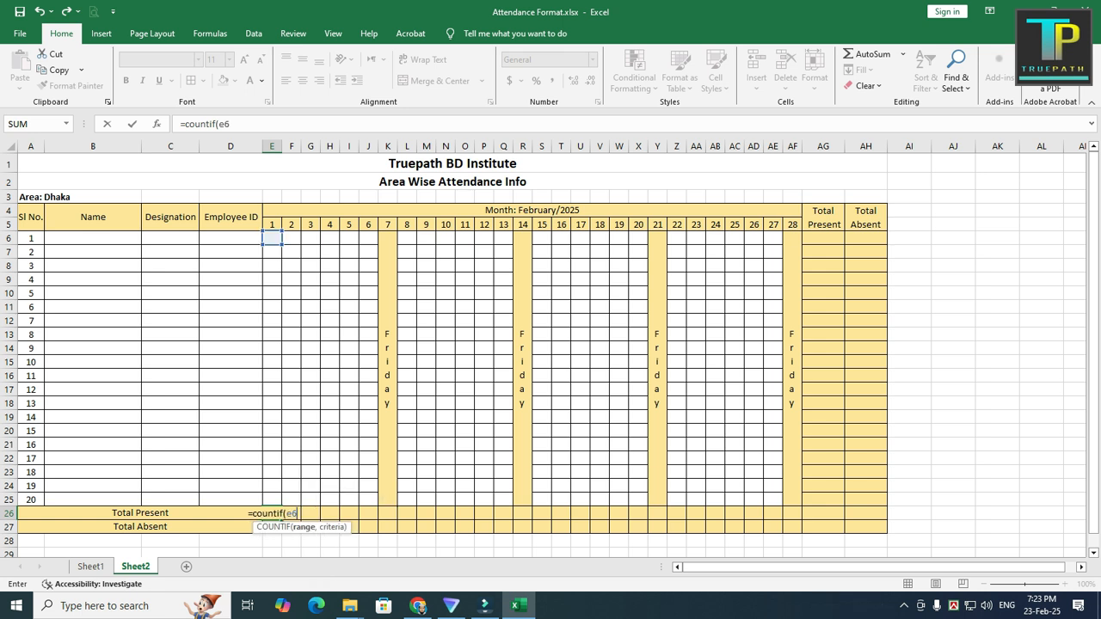
pyautogui.write('L')
pyautogui.press('BackSpace')
pyautogui.write(':')
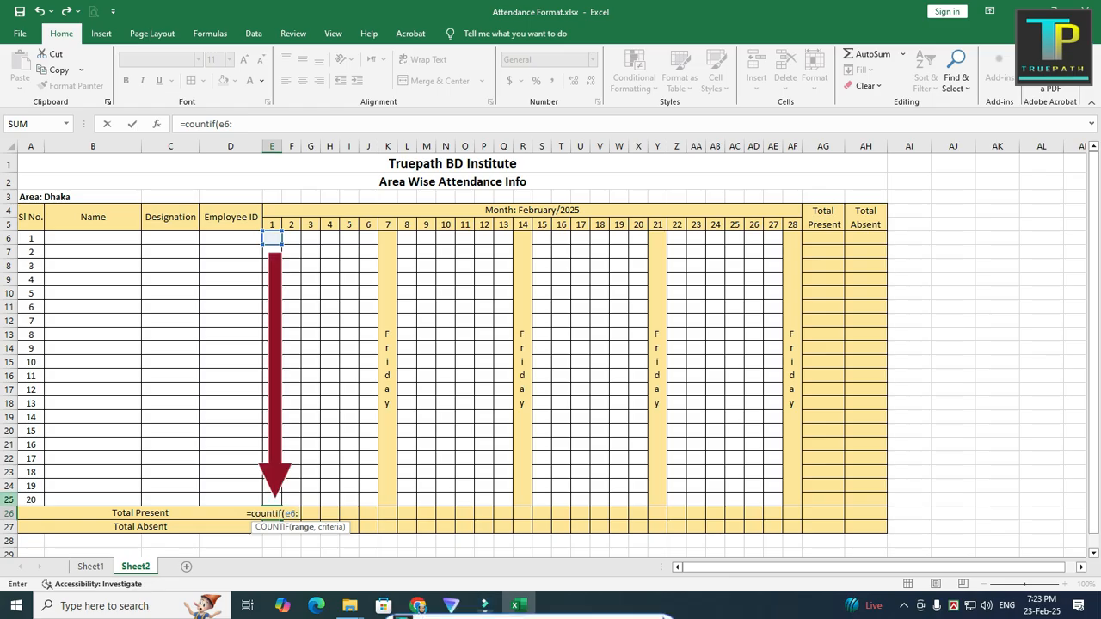
pyautogui.write('e2')
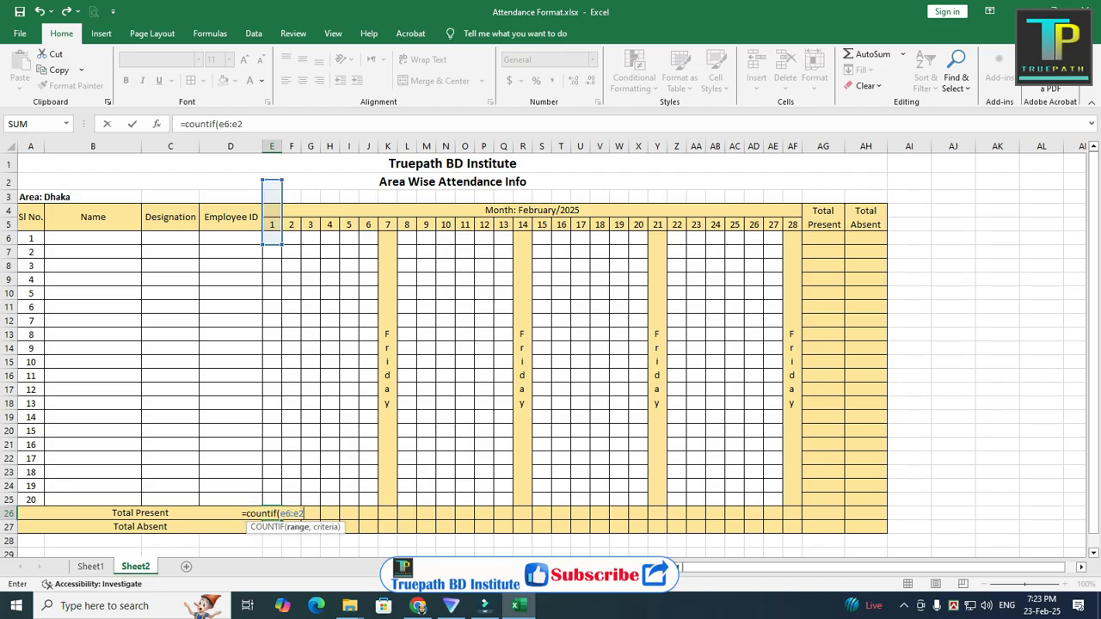
pyautogui.write('5,')
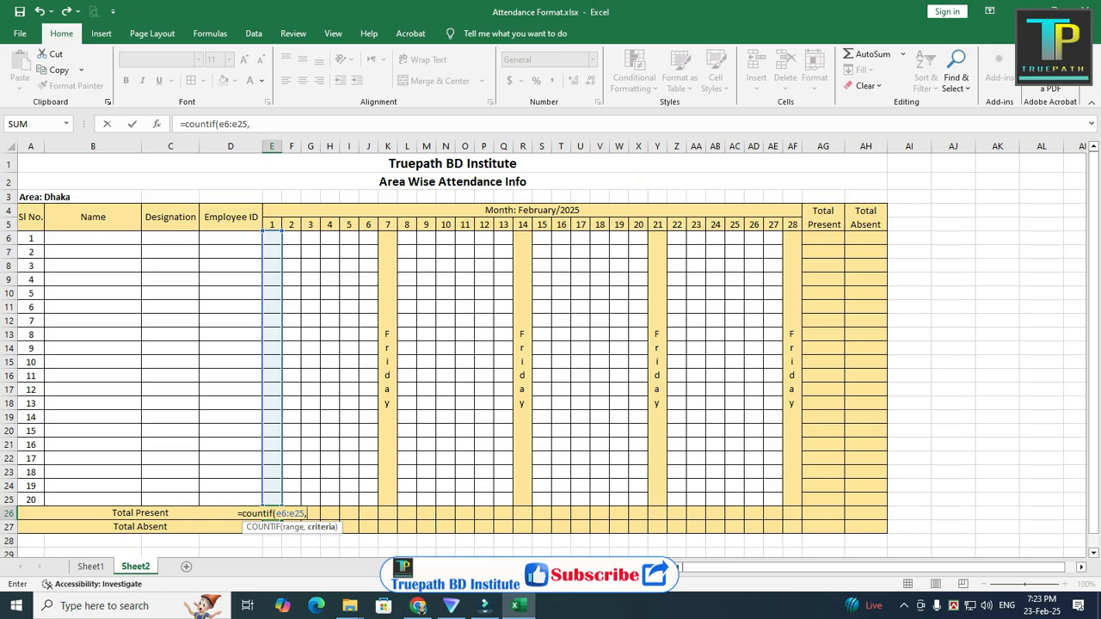
pyautogui.write('"')
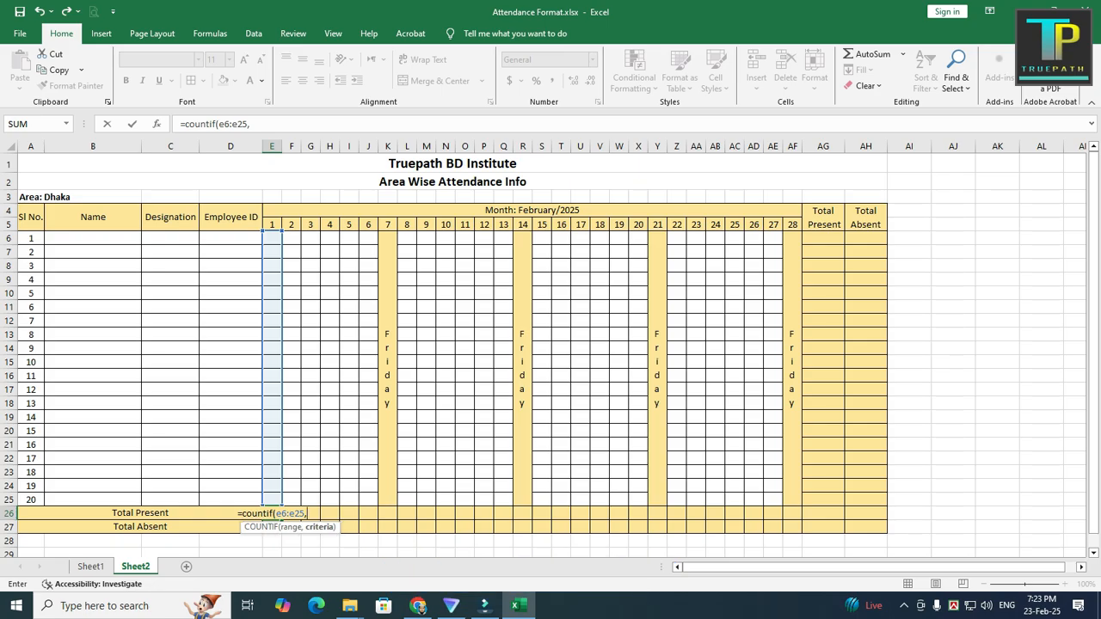
pyautogui.write('P"')
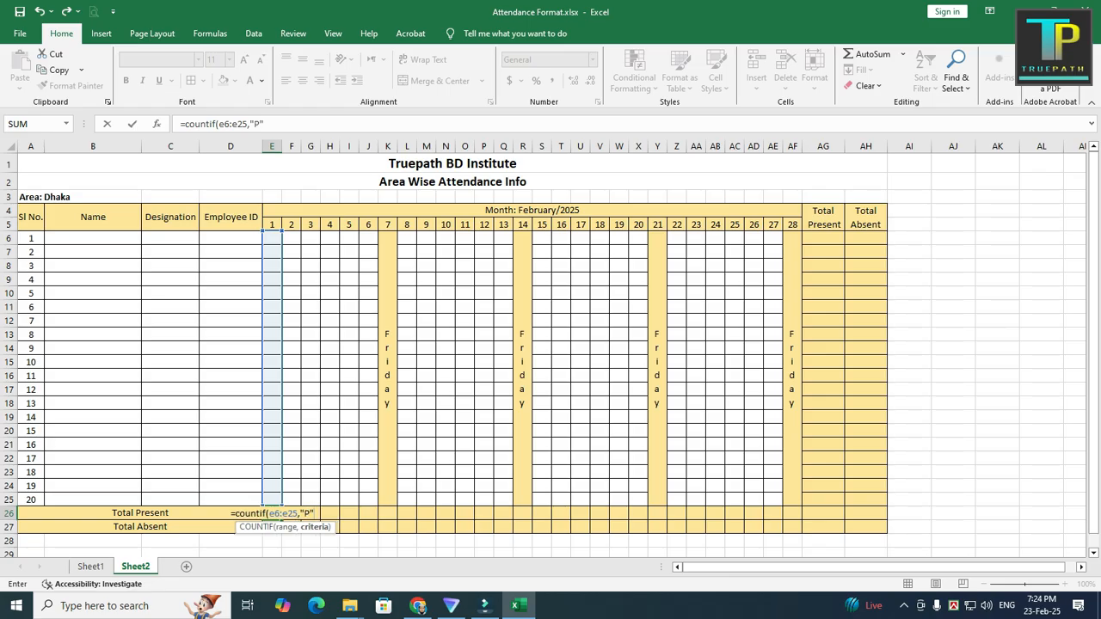
pyautogui.write(')')
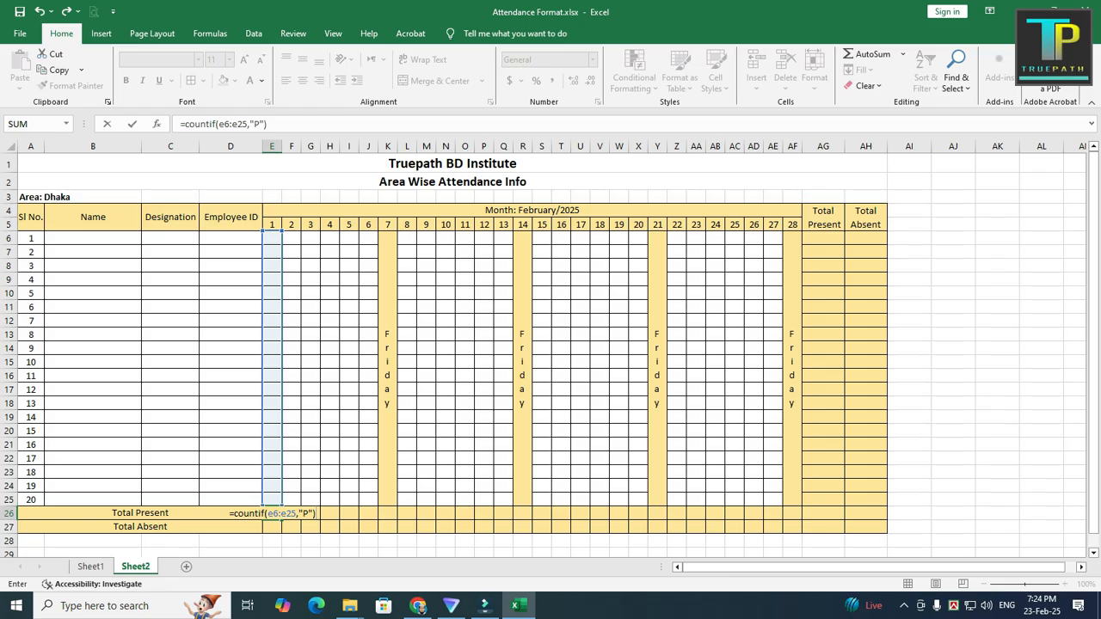
pyautogui.press('Return')
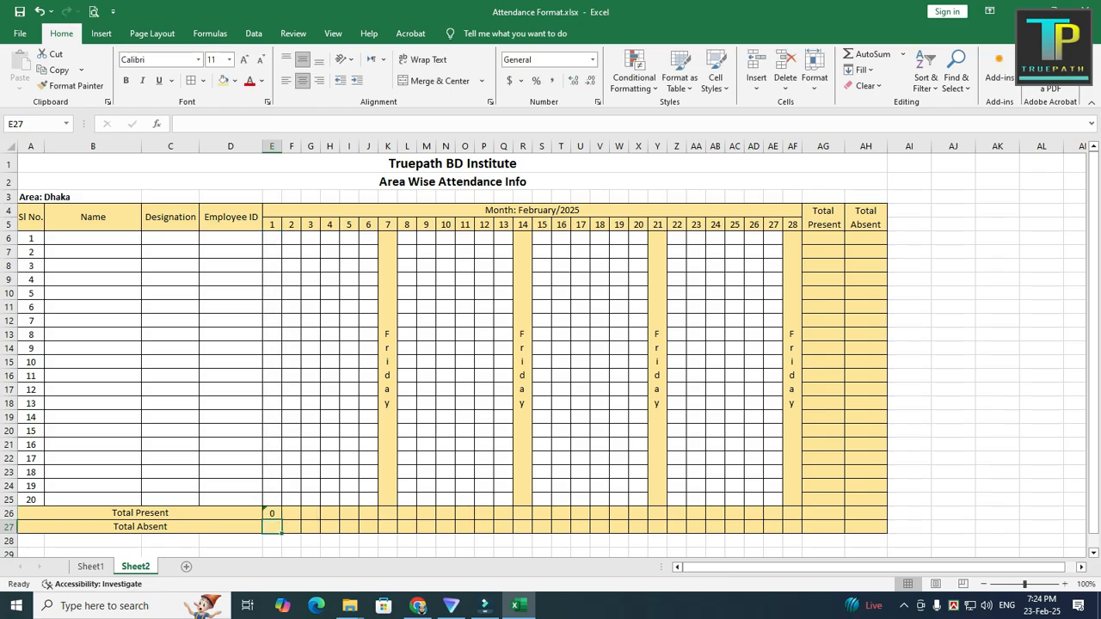
# Step: Enter the formula =COUNTIF(E6:E25,"A") in E27 for the day 1 Total Absent
pyautogui.write('=')
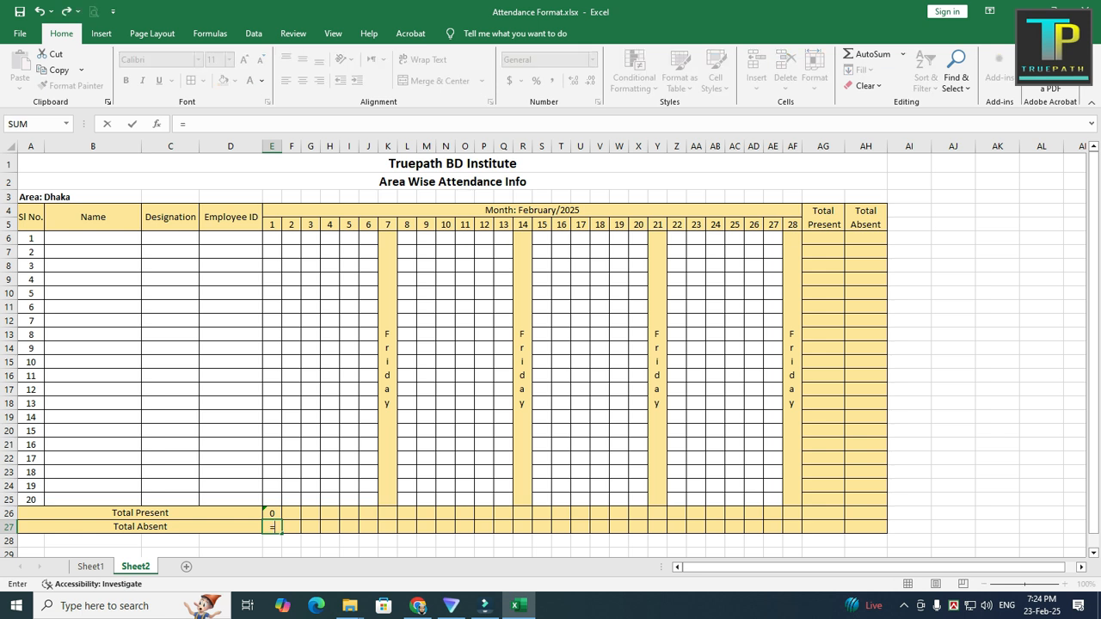
pyautogui.write('countif')
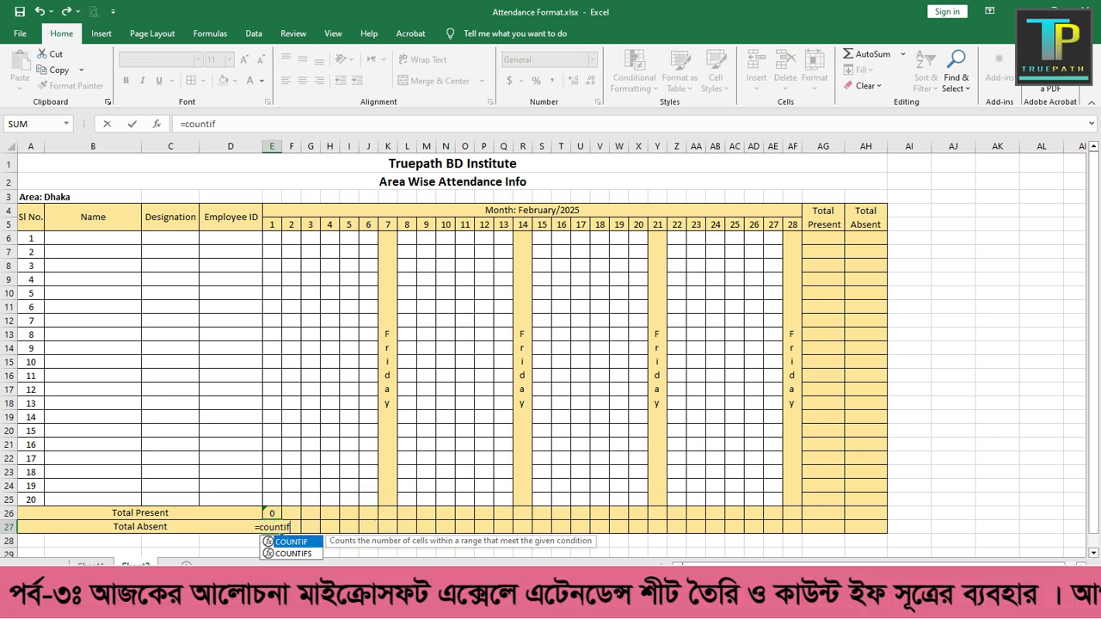
pyautogui.write('(')
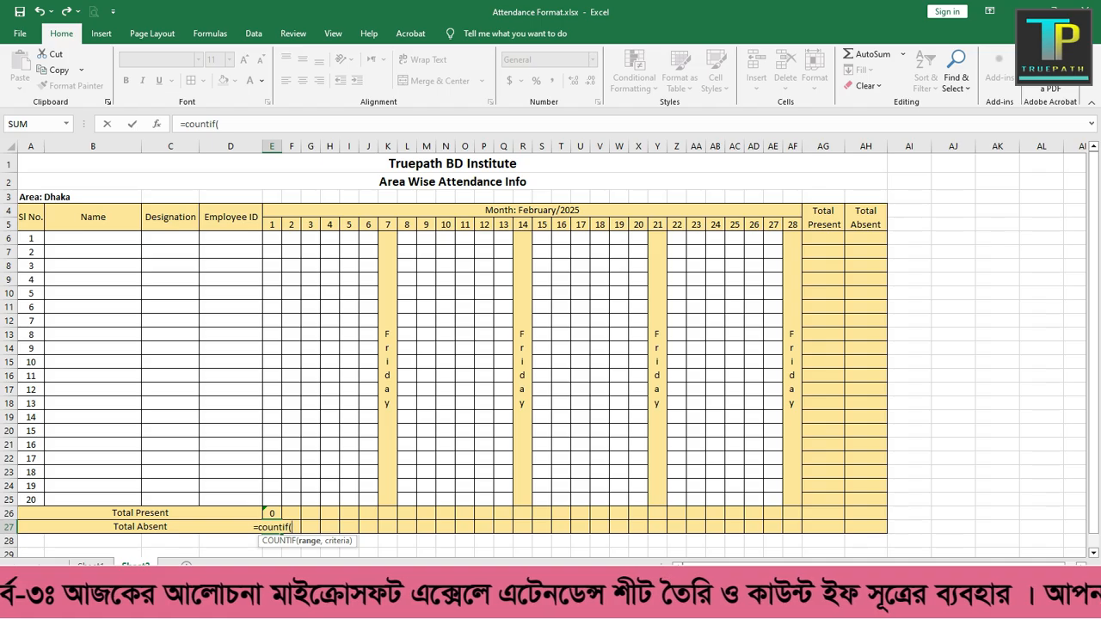
pyautogui.write('e')
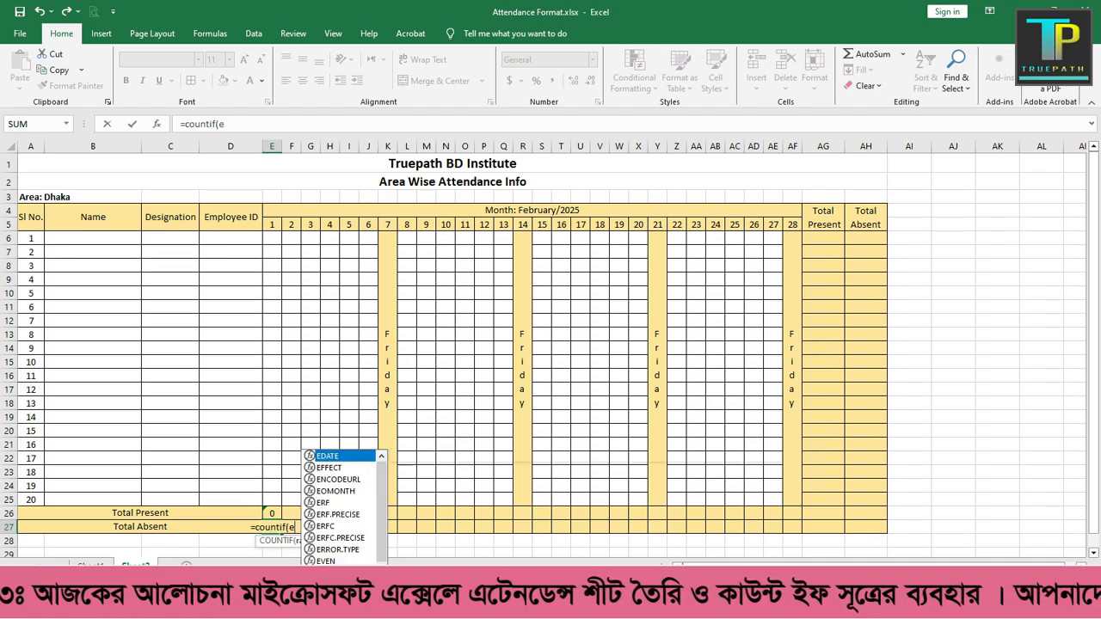
pyautogui.write('6')
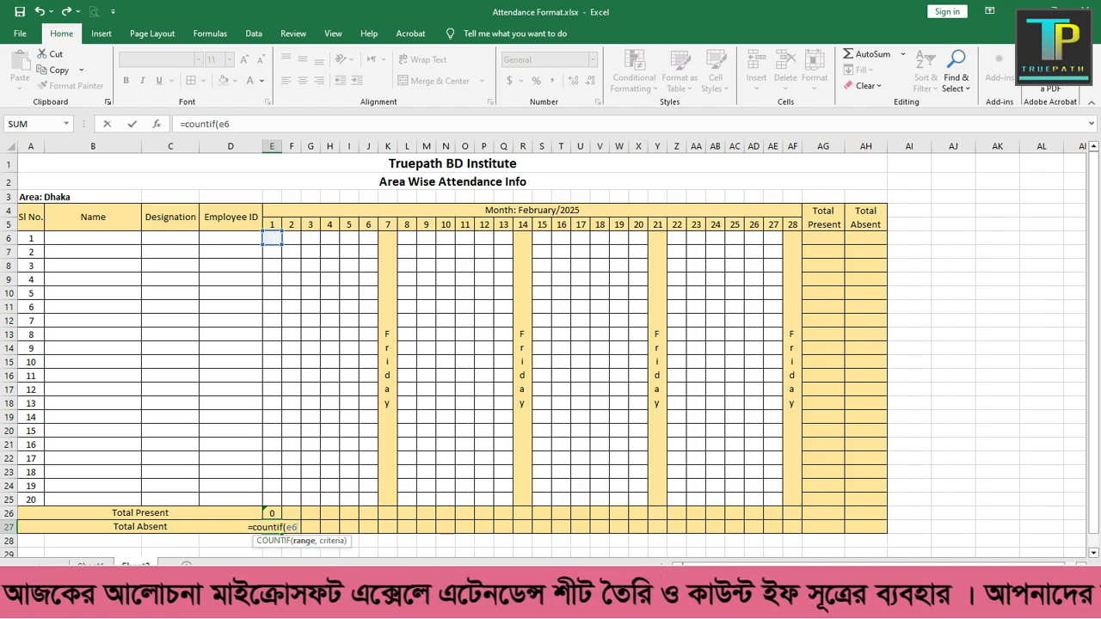
pyautogui.write(':')
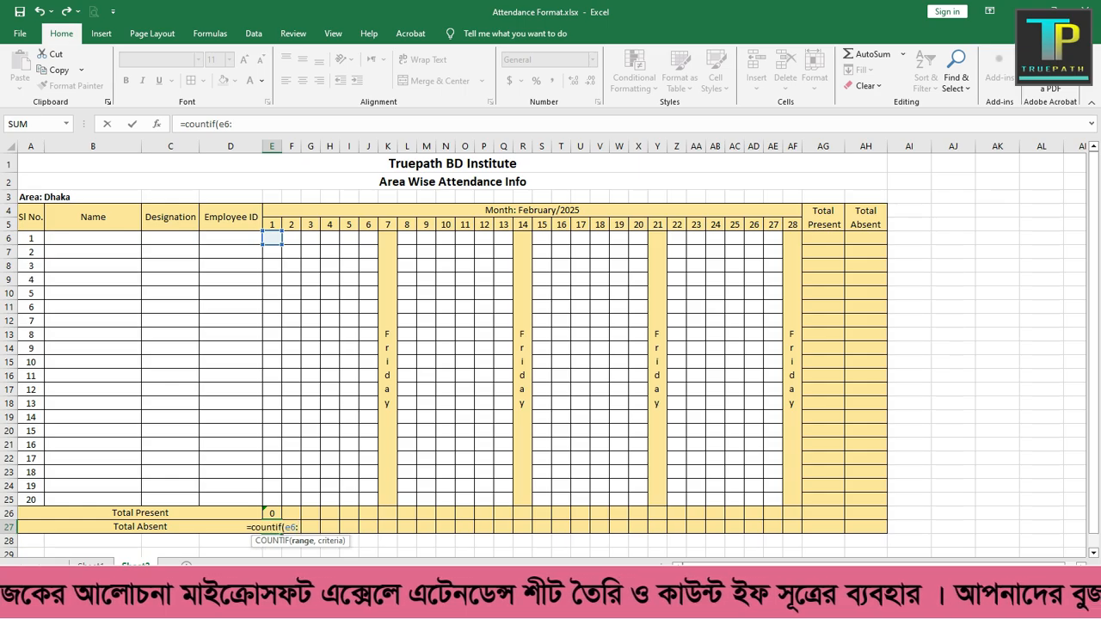
pyautogui.write('e25')
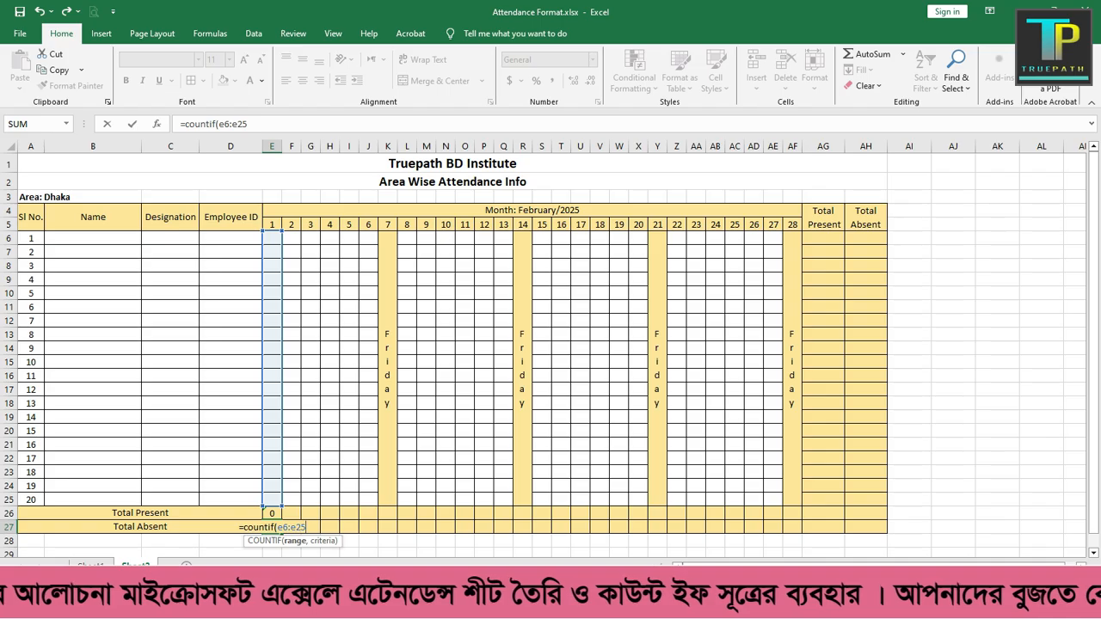
pyautogui.write(',')
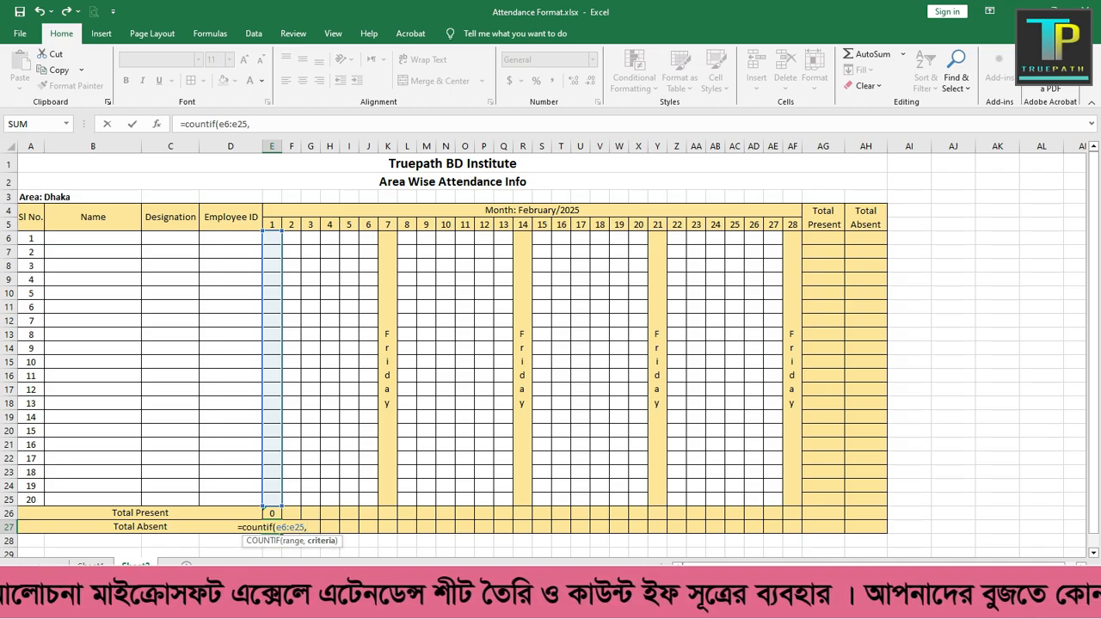
pyautogui.write('"')
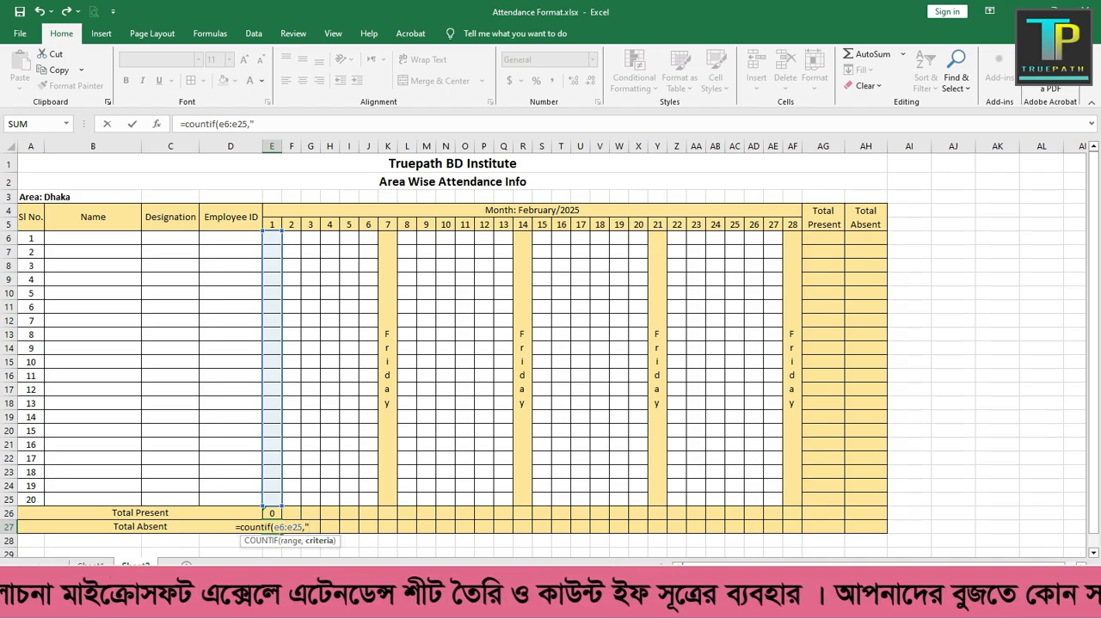
pyautogui.write('A"')
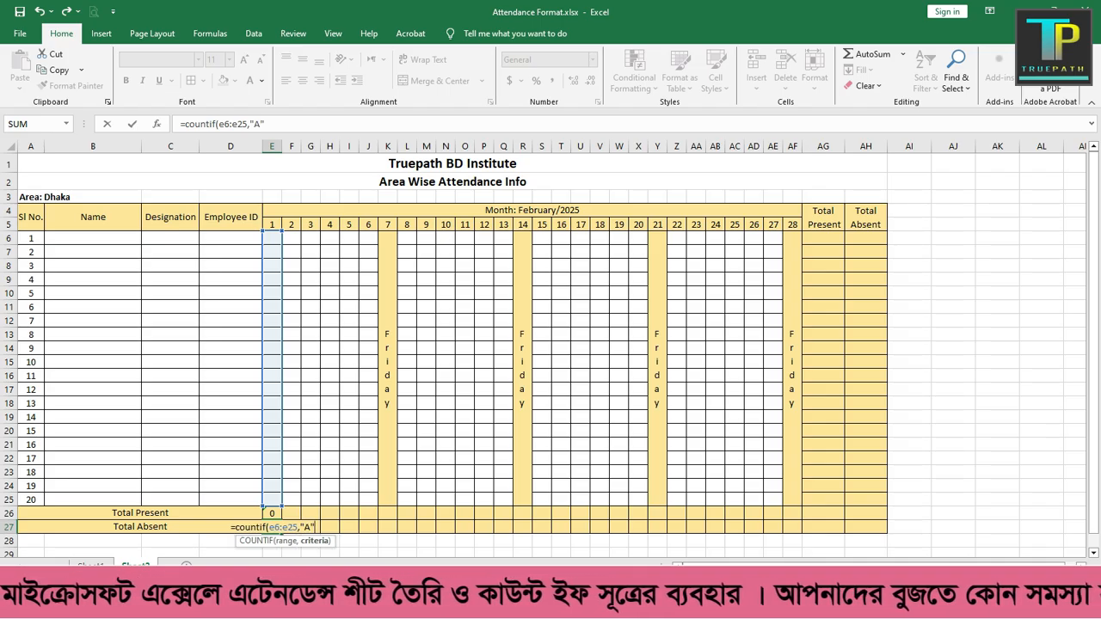
pyautogui.write(')')
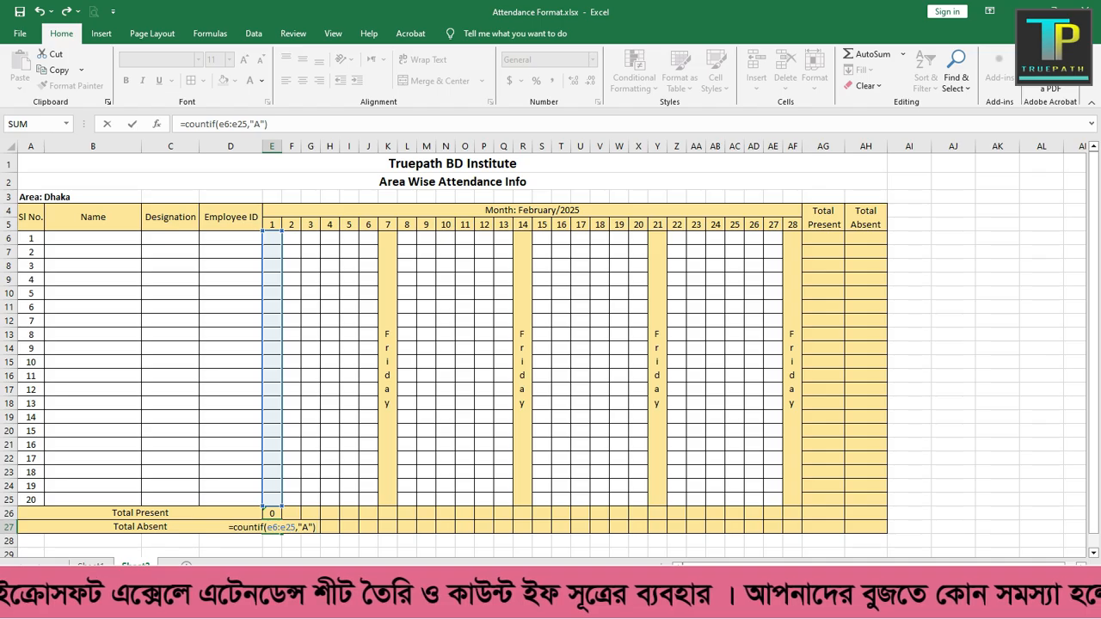
pyautogui.press('Return')
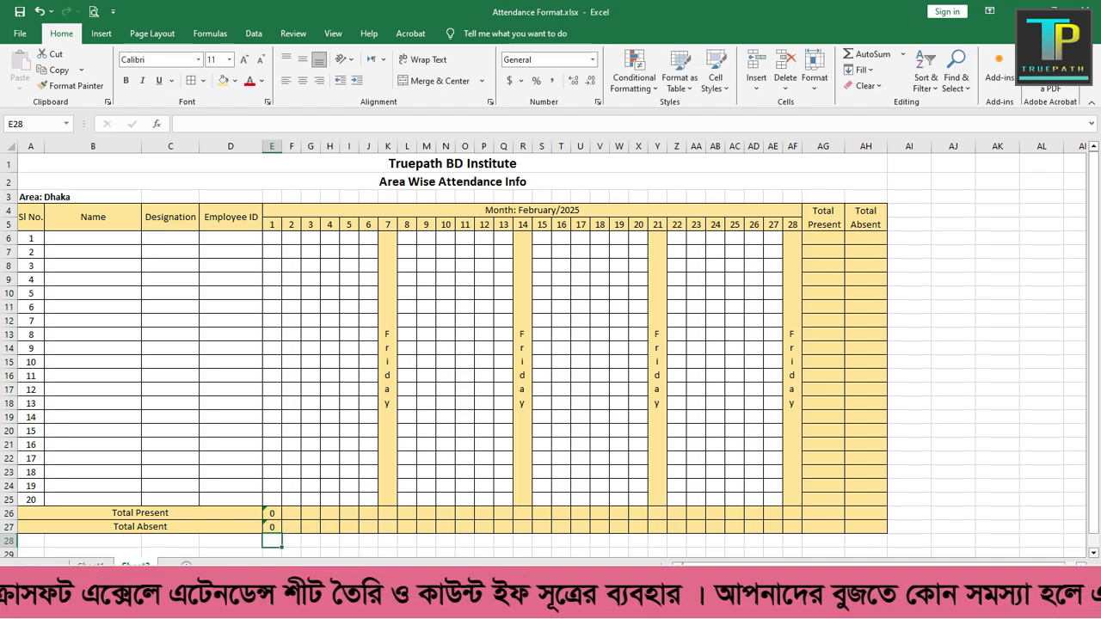
# Step: Fill the day 1 attendance cells E6:E25 with a sample mix of P and A marks
pyautogui.click(272, 238)
pyautogui.write('P')
pyautogui.press('Return')
pyautogui.write('A')
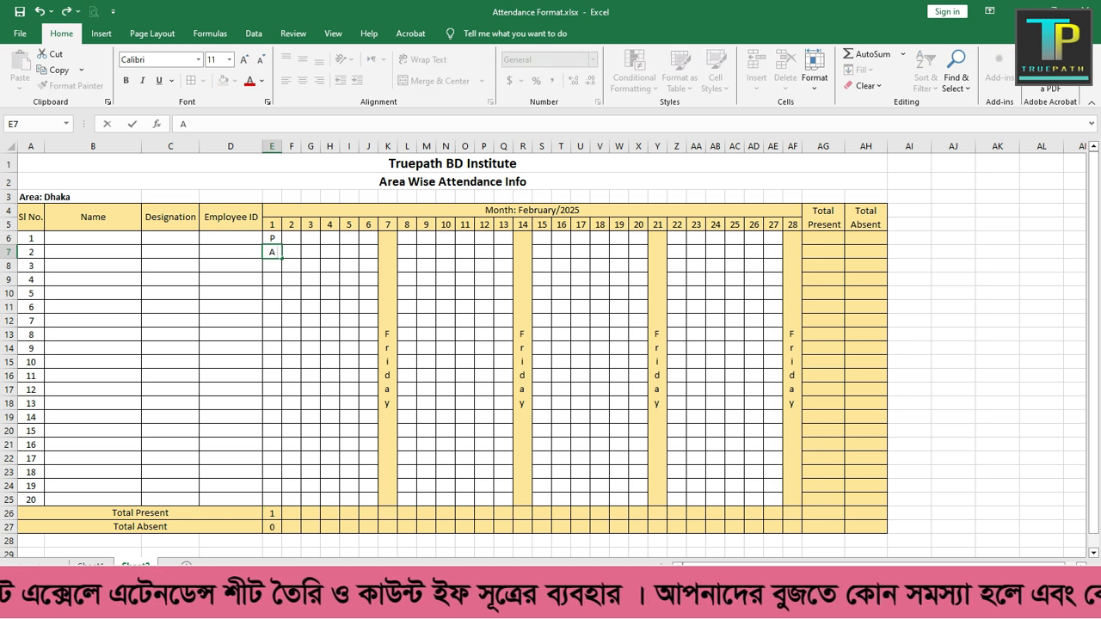
pyautogui.press('Return')
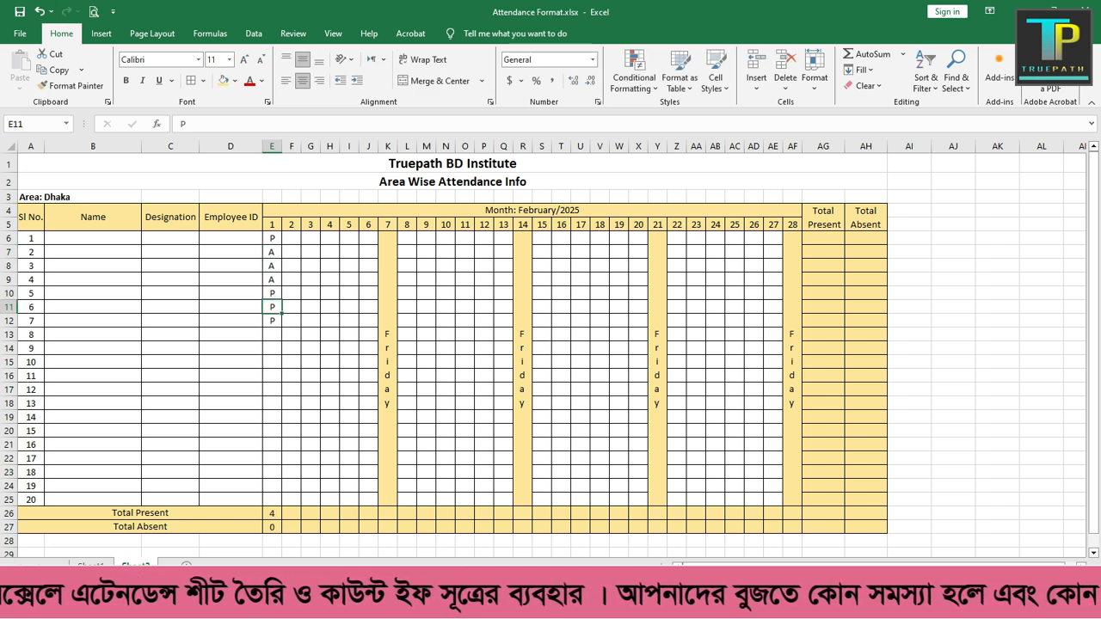
pyautogui.hotkey('shift', 'Down')
pyautogui.write('P')
pyautogui.hotkey('ctrl', 'Return')
pyautogui.hotkey('ctrl', 'c')
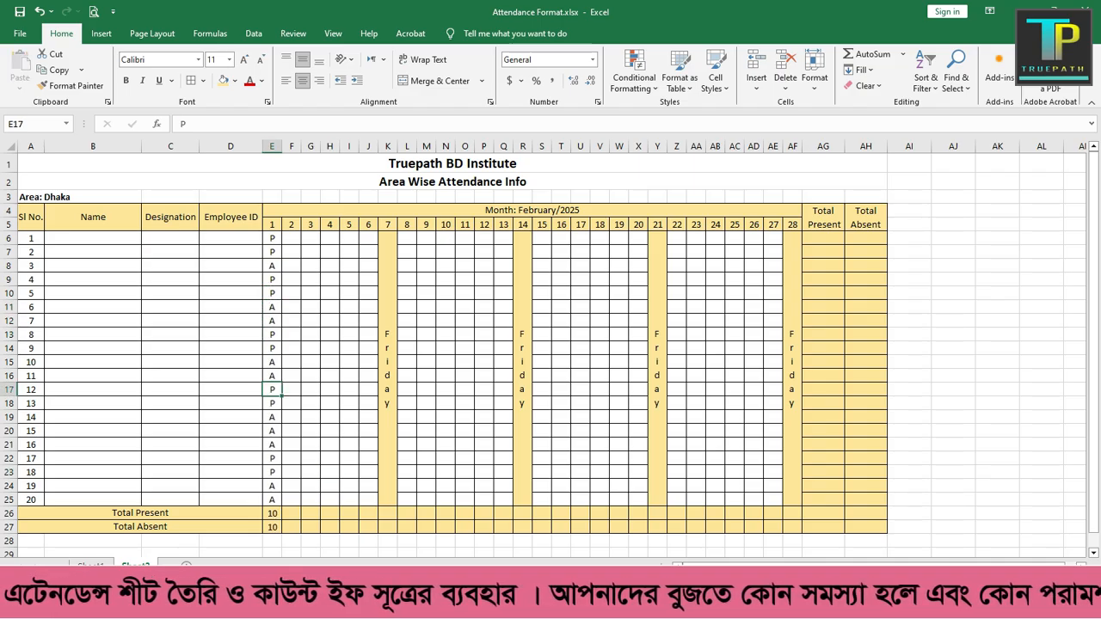
pyautogui.doubleClick(272, 390)
pyautogui.click(350, 473)
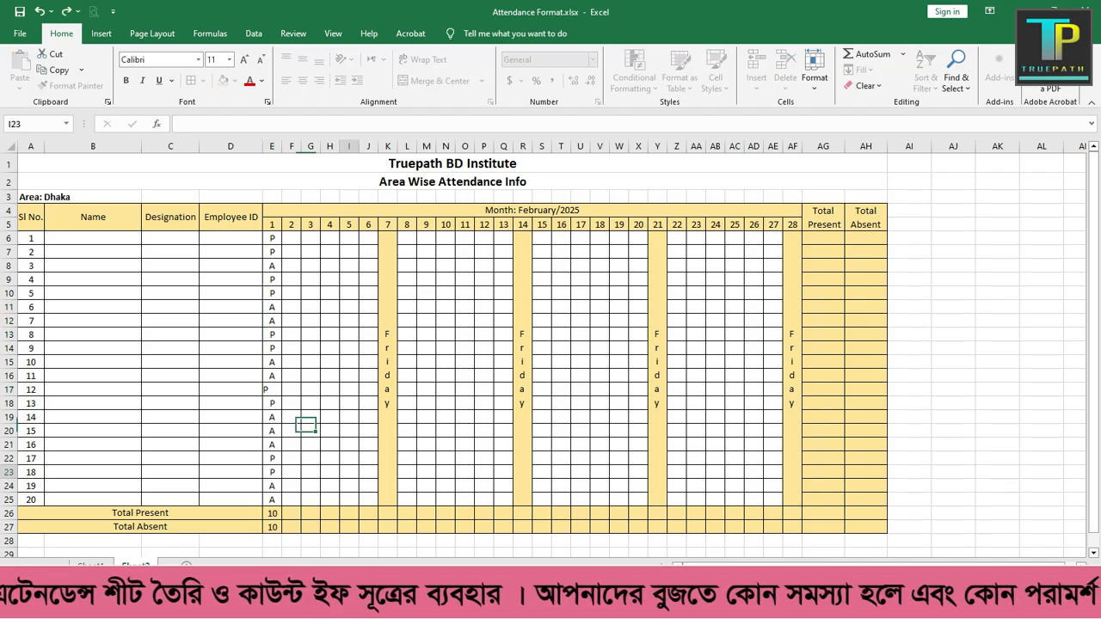
# Step: Change the day 1 attendance marks in E16 and E21 to P
pyautogui.doubleClick(272, 375)
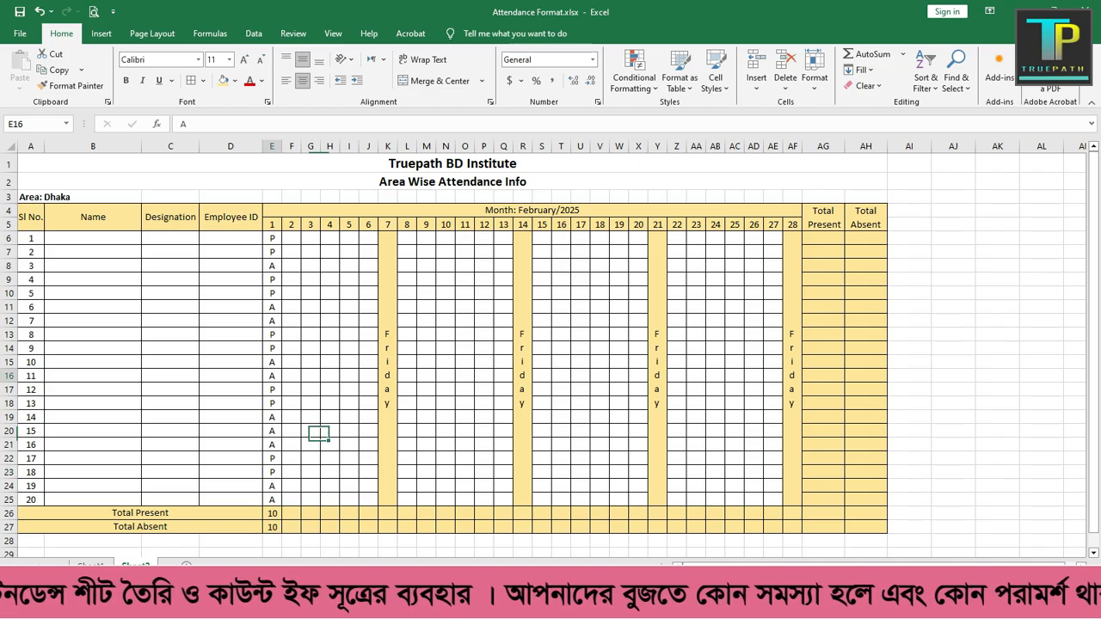
pyautogui.press('BackSpace')
pyautogui.write('P')
pyautogui.click(311, 445)
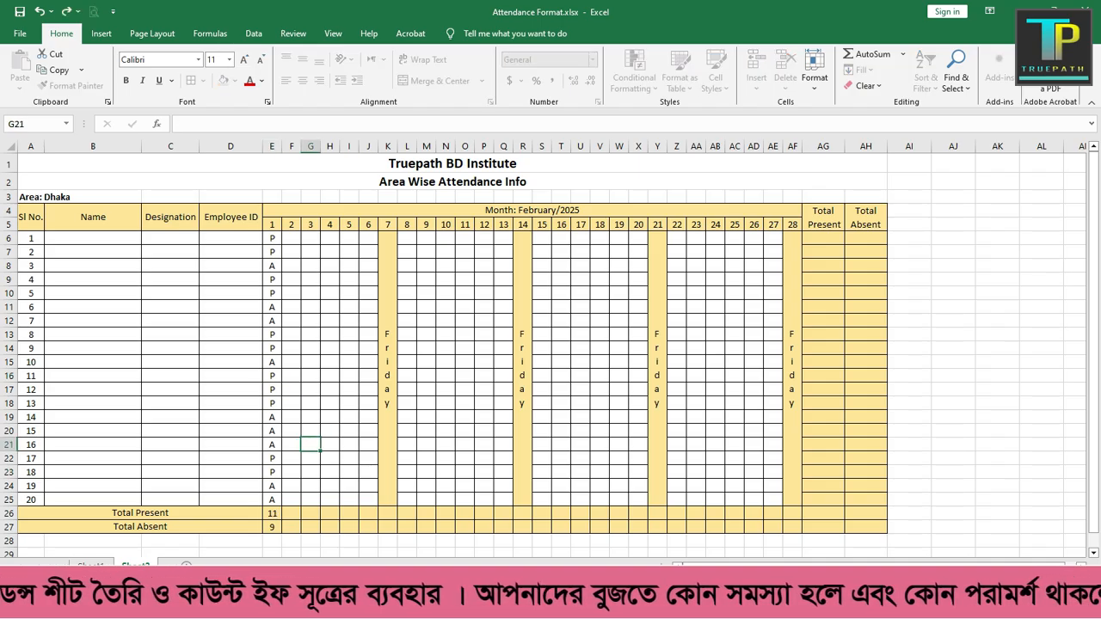
pyautogui.click(310, 321)
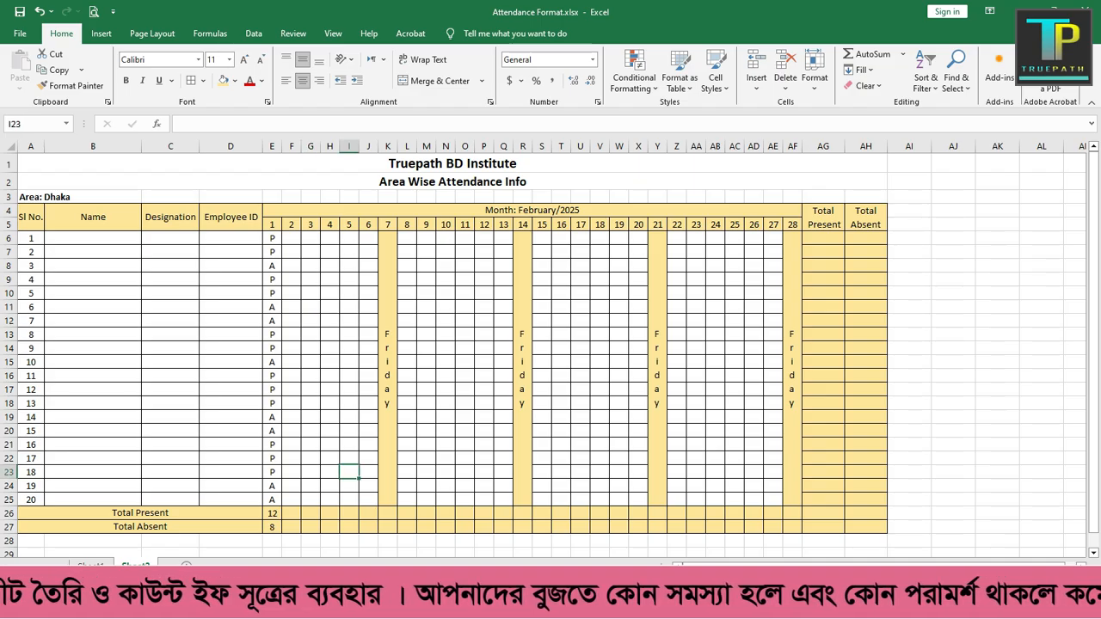
# Step: Enter the formula =COUNTIF(E6:AF6,"P") in AG6 for the first employee's Total Present
pyautogui.click(824, 238)
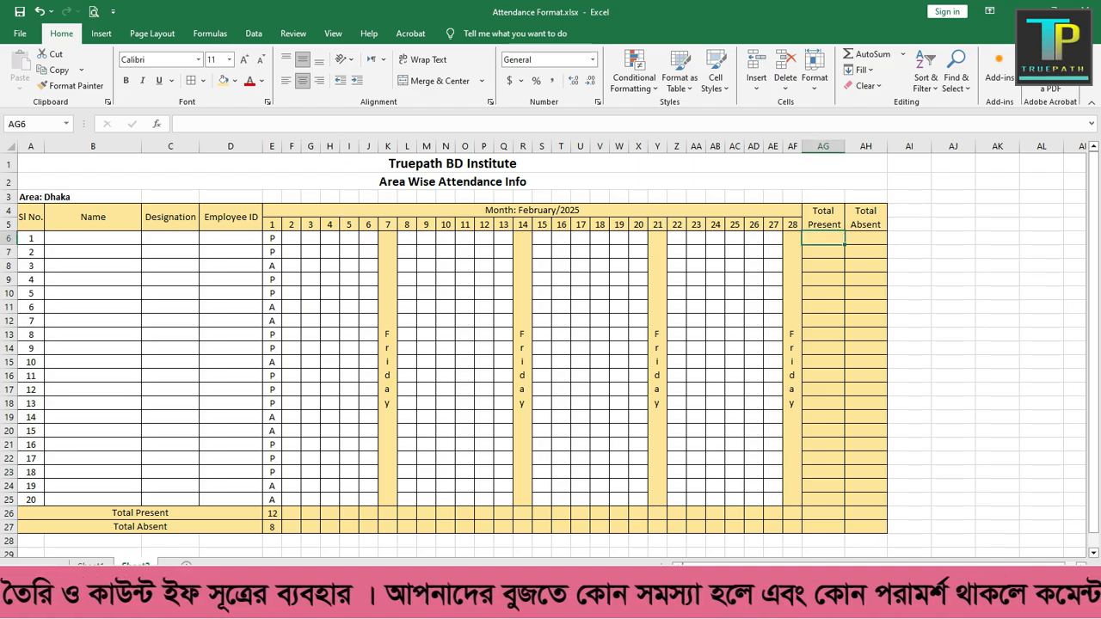
pyautogui.write('=')
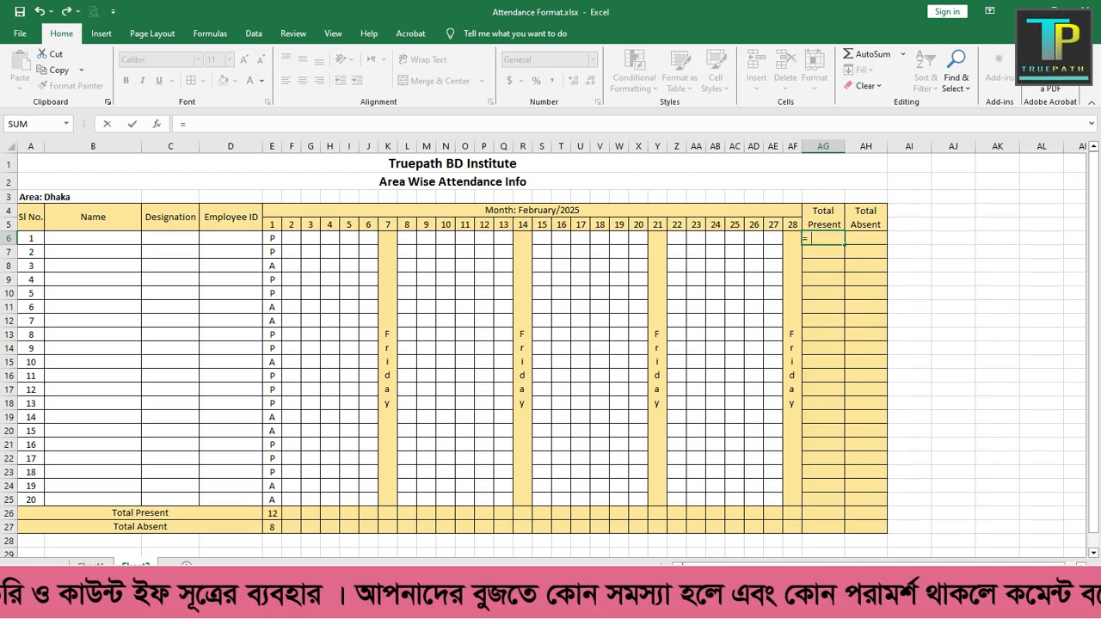
pyautogui.write('countif')
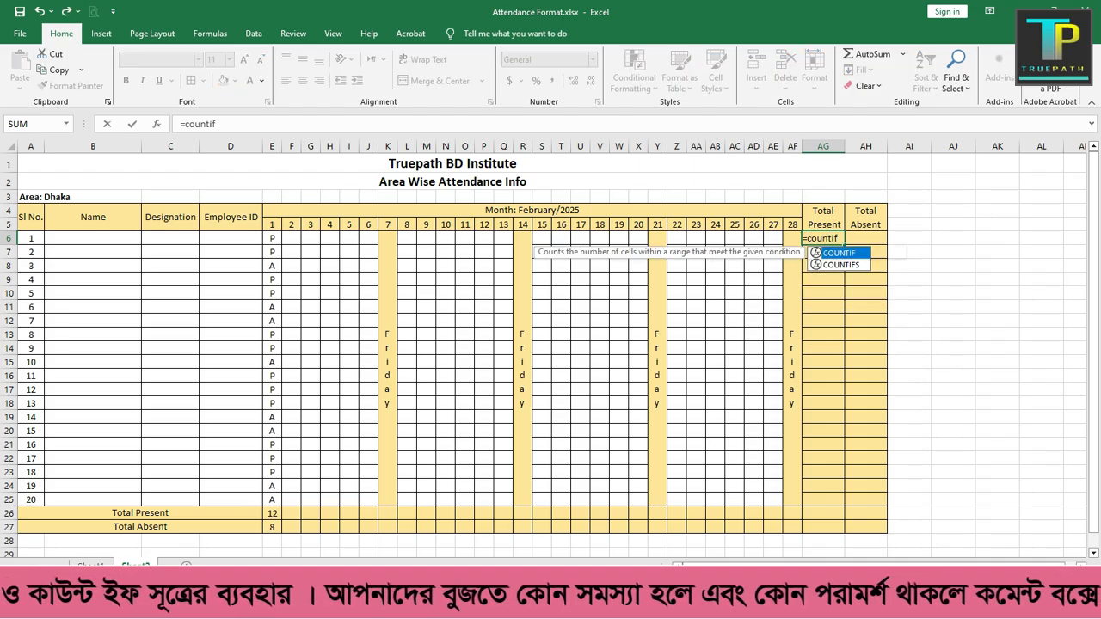
pyautogui.write('(')
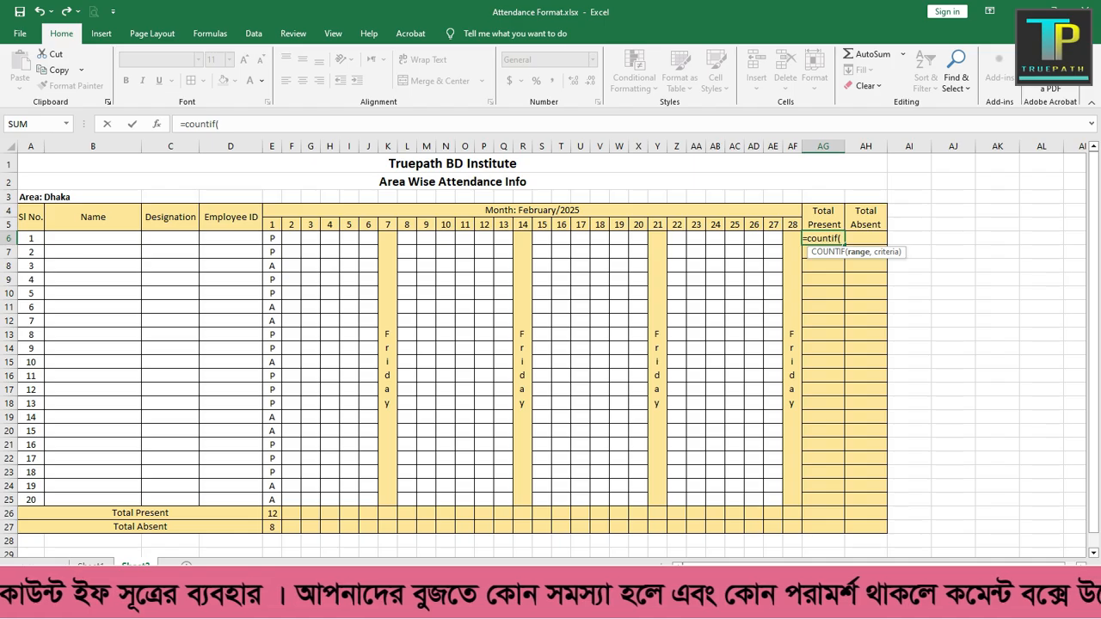
pyautogui.write('e6:')
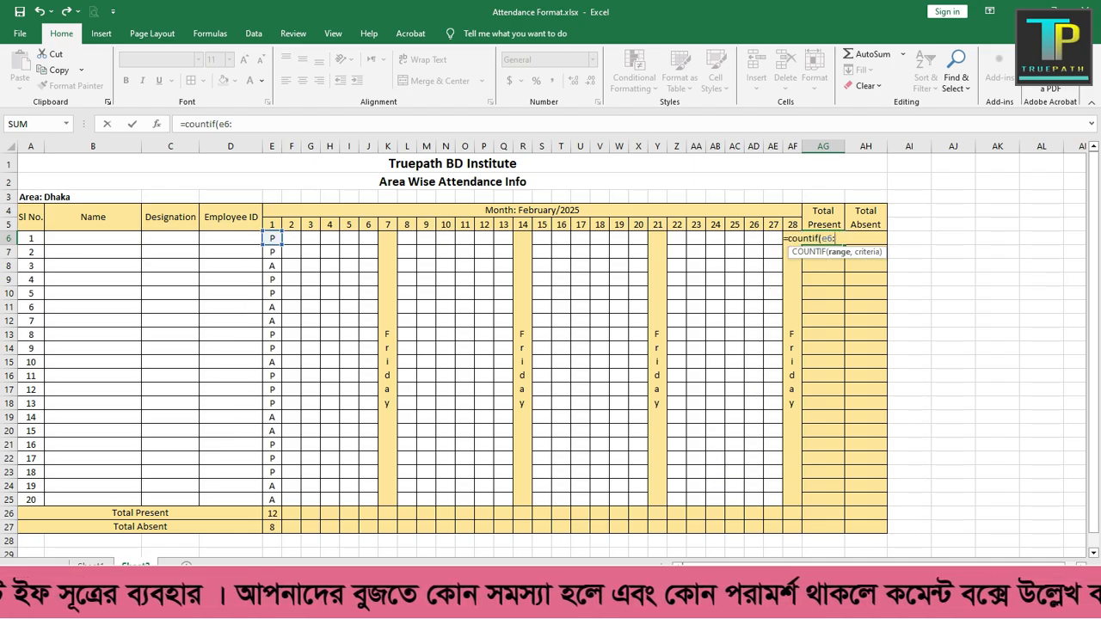
pyautogui.write('AF')
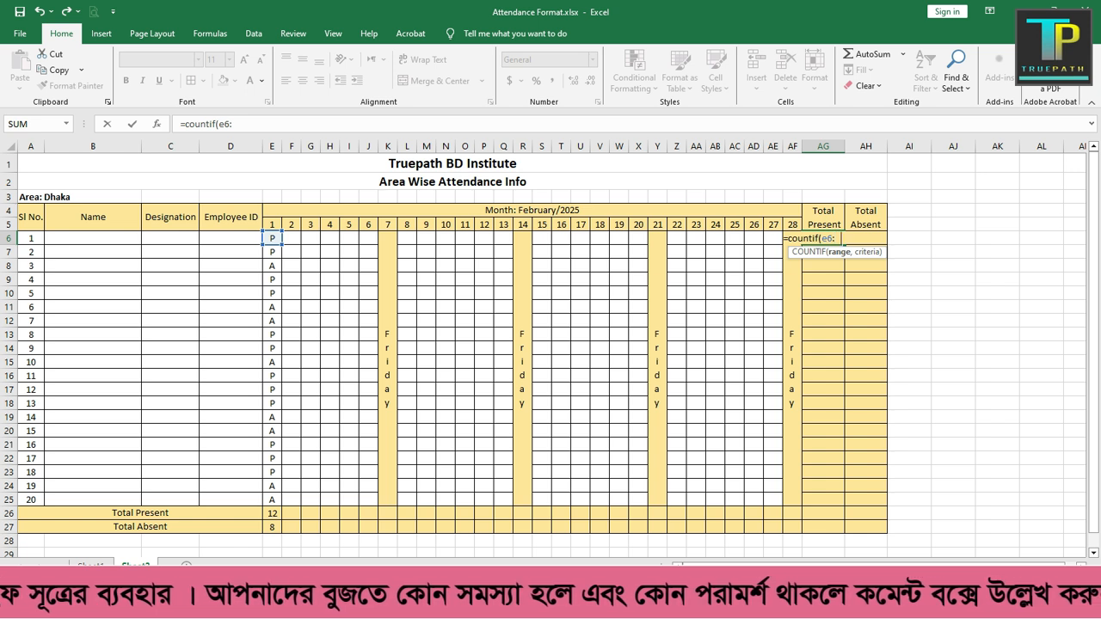
pyautogui.write('6')
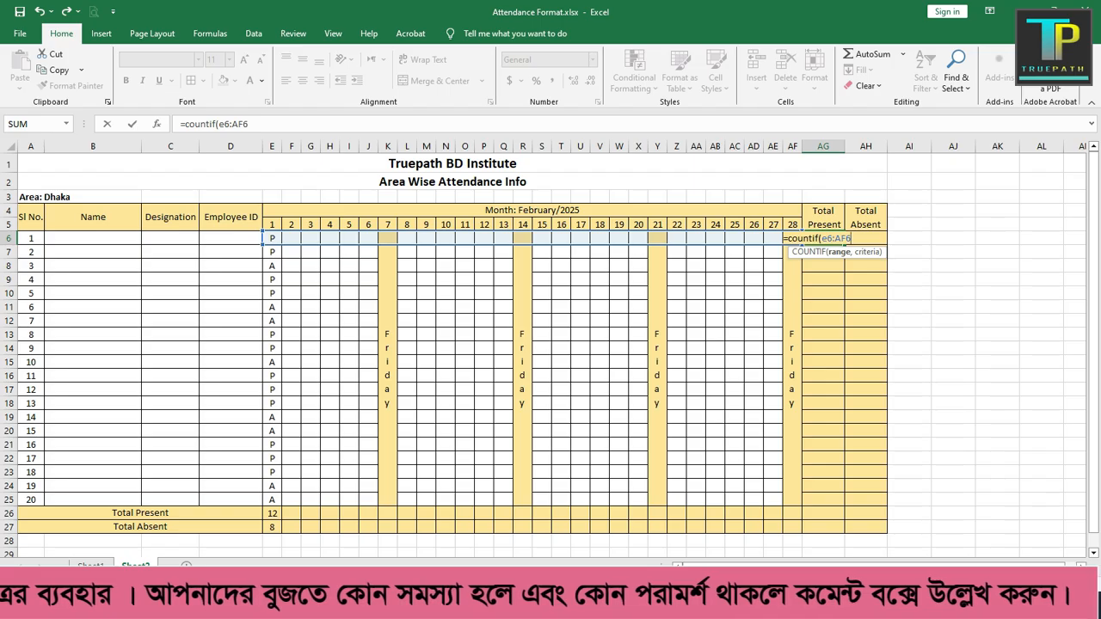
pyautogui.write(',')
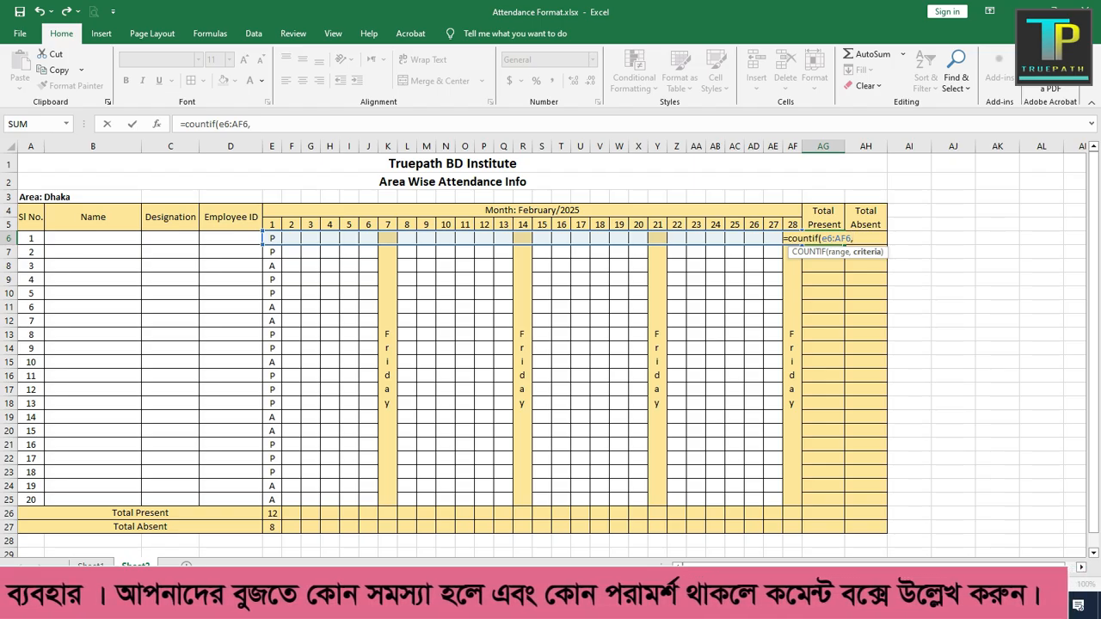
pyautogui.write('"')
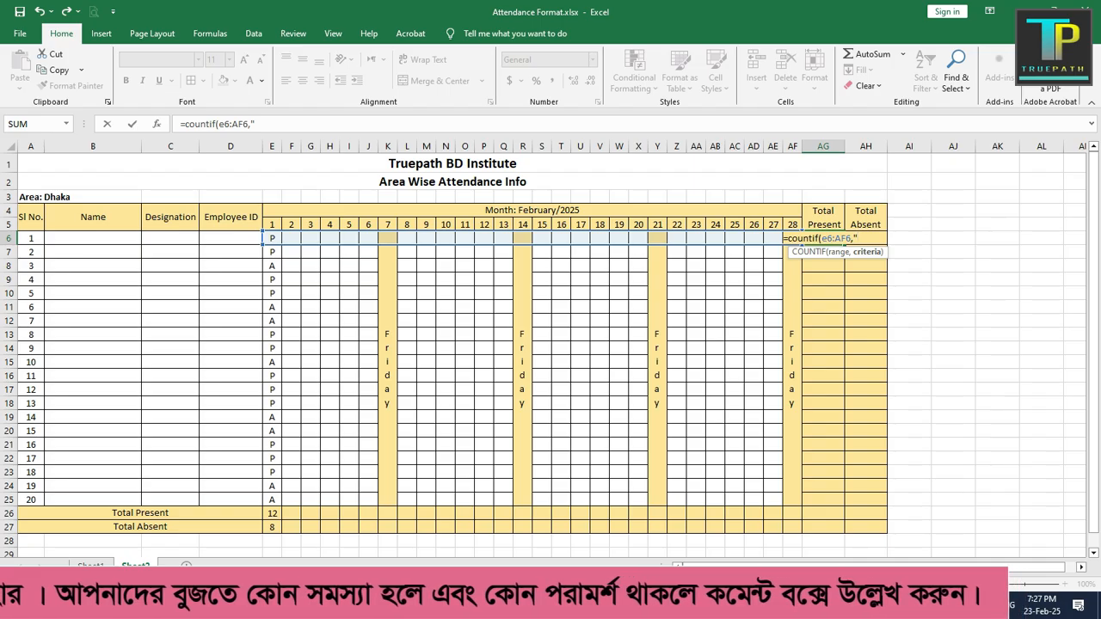
pyautogui.write('P")')
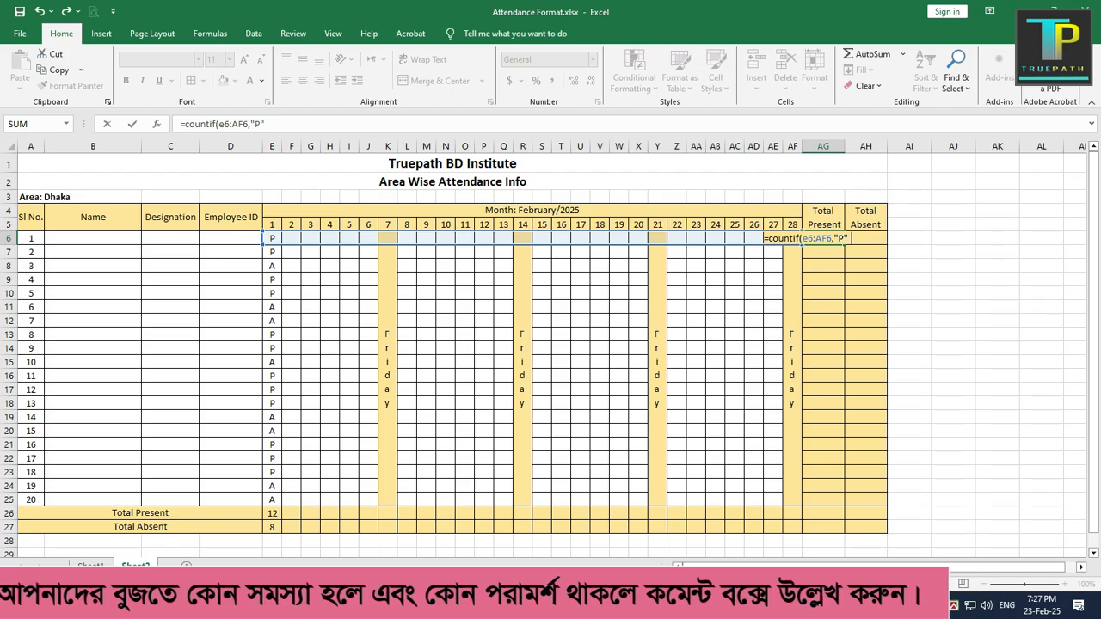
pyautogui.press('Return')
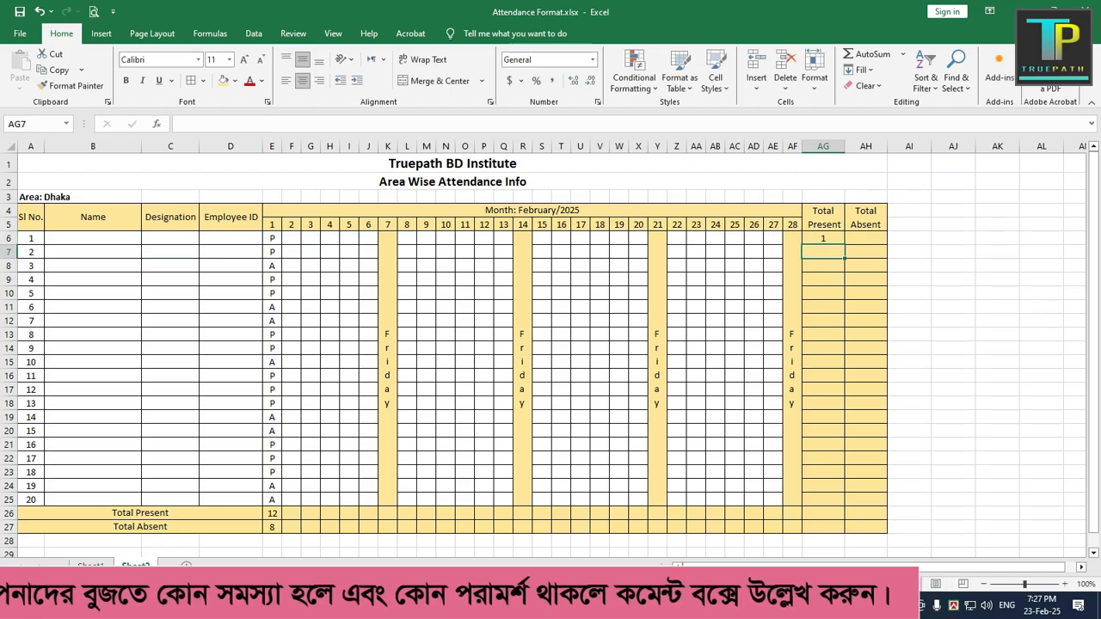
# Step: Enter the formula =COUNTIF(E6:AF6,"A") in AH6 for the first employee's Total Absent
pyautogui.click(866, 238)
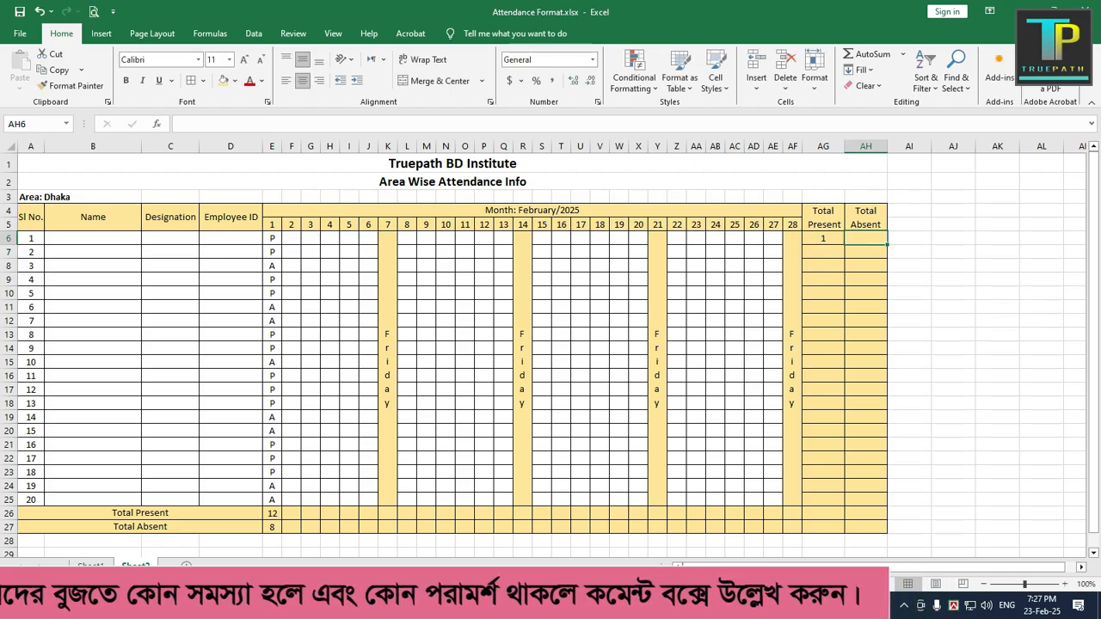
pyautogui.write('=')
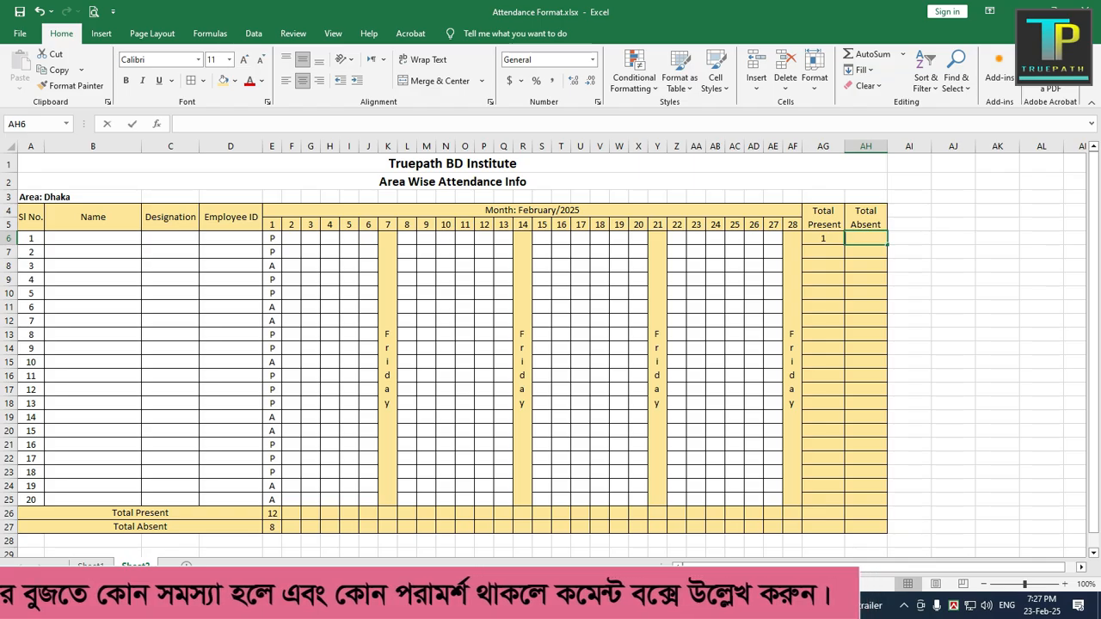
pyautogui.write('co')
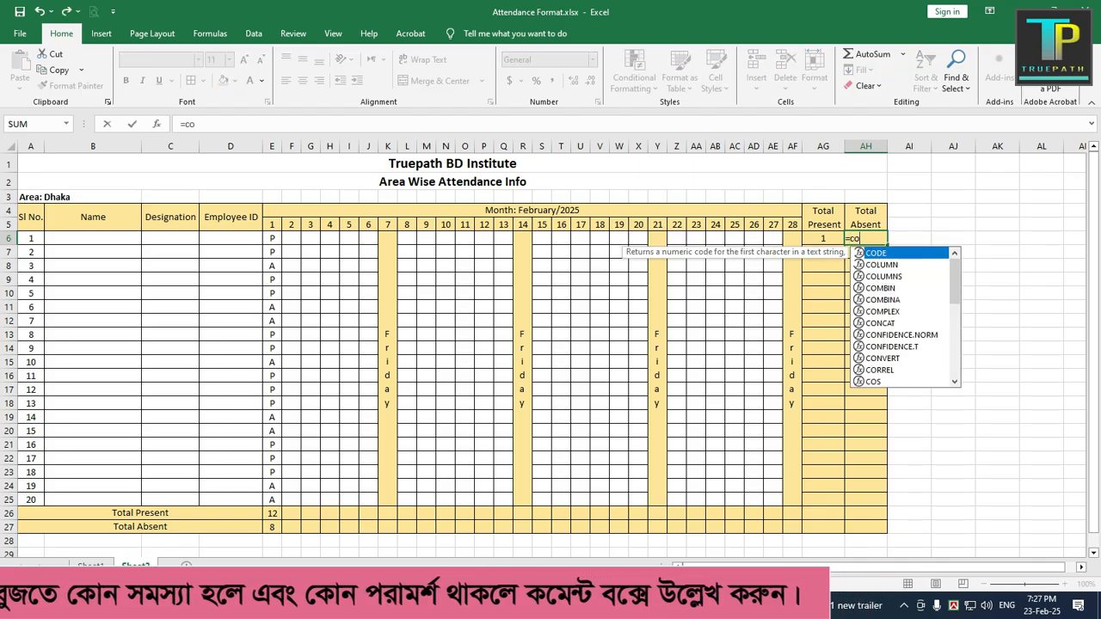
pyautogui.write('untif(')
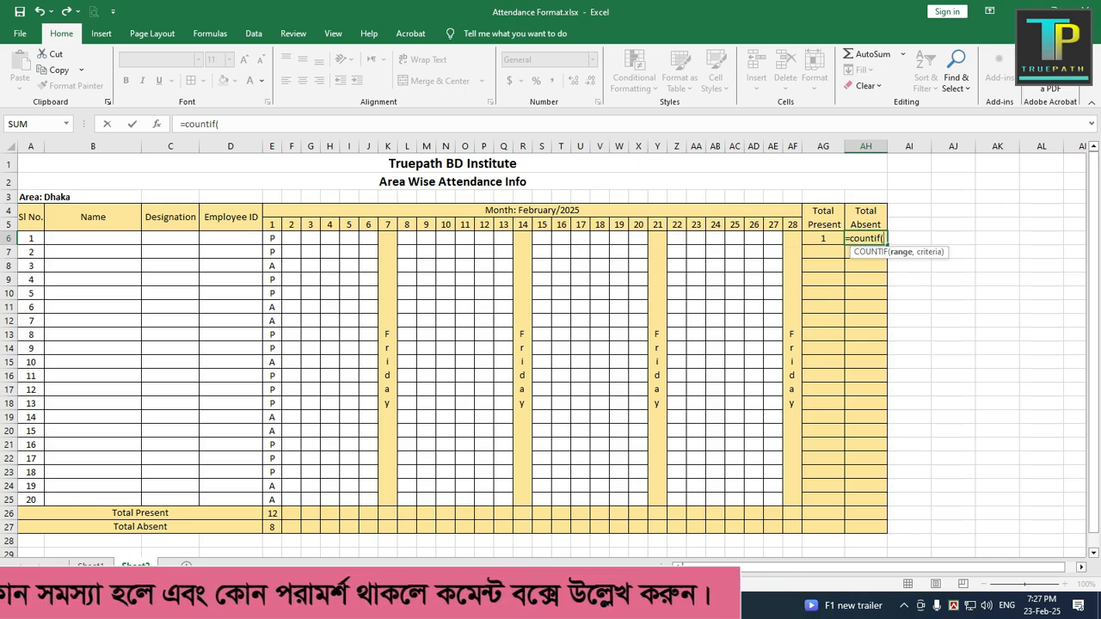
pyautogui.write('e')
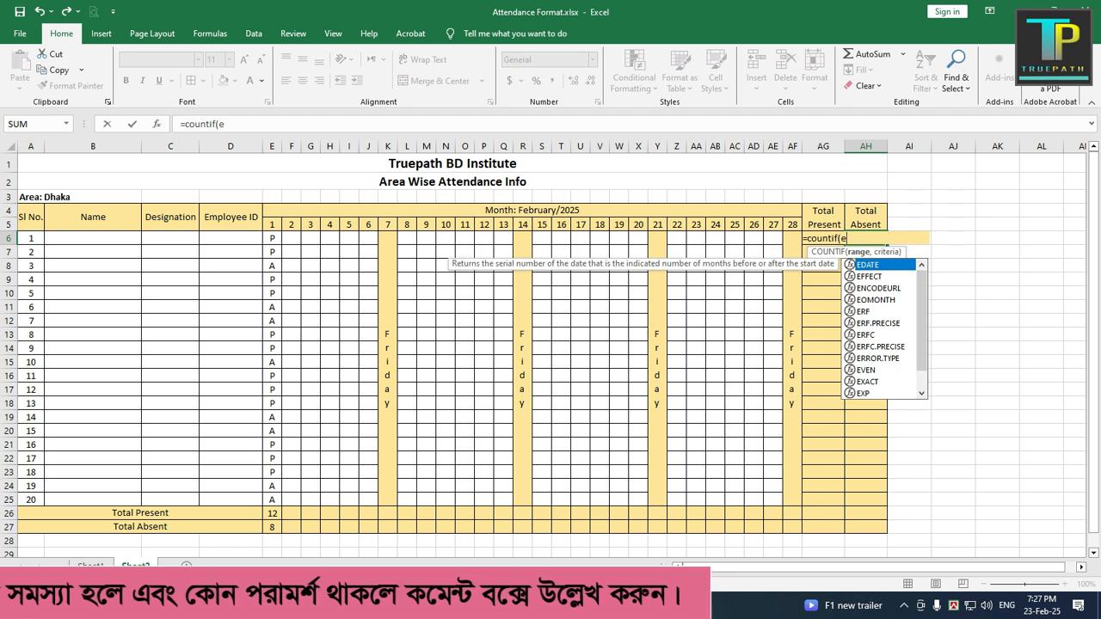
pyautogui.write('6:')
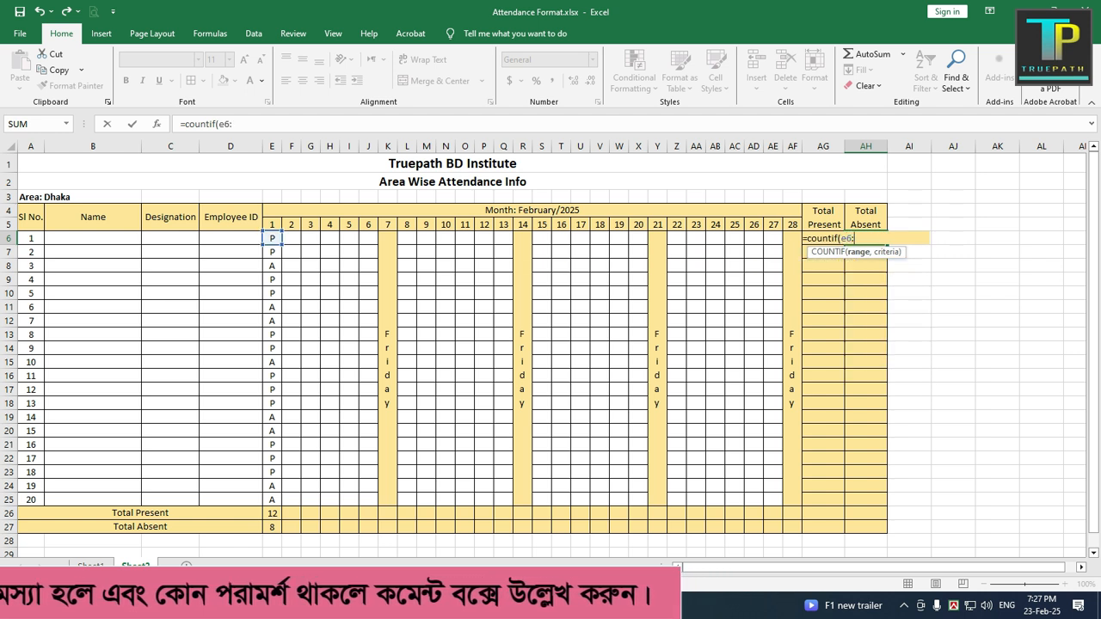
pyautogui.write('af6')
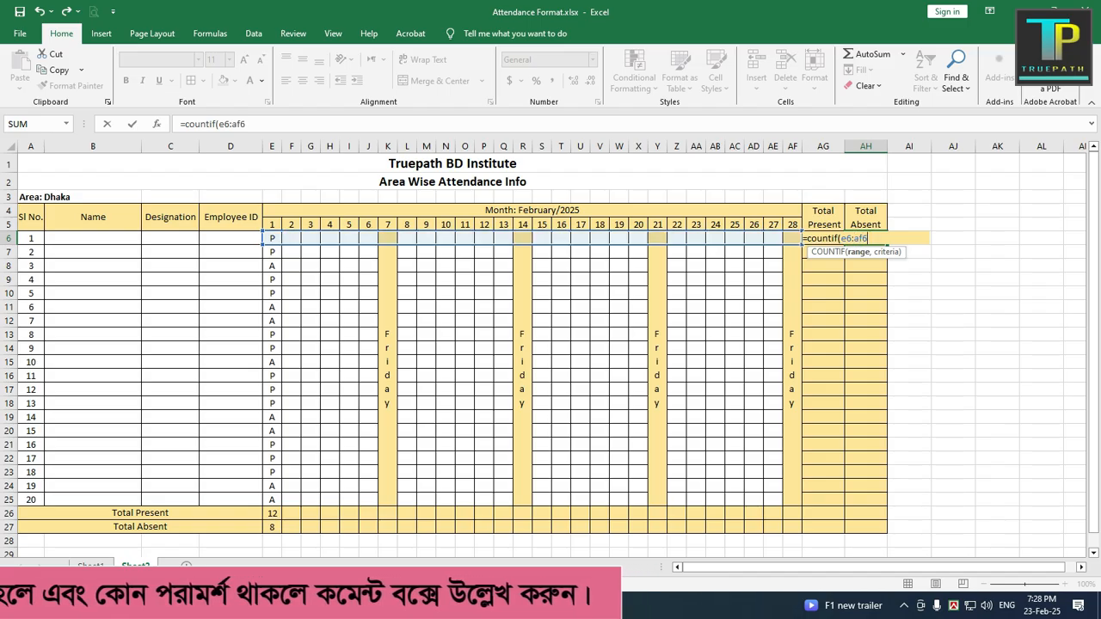
pyautogui.write(',')
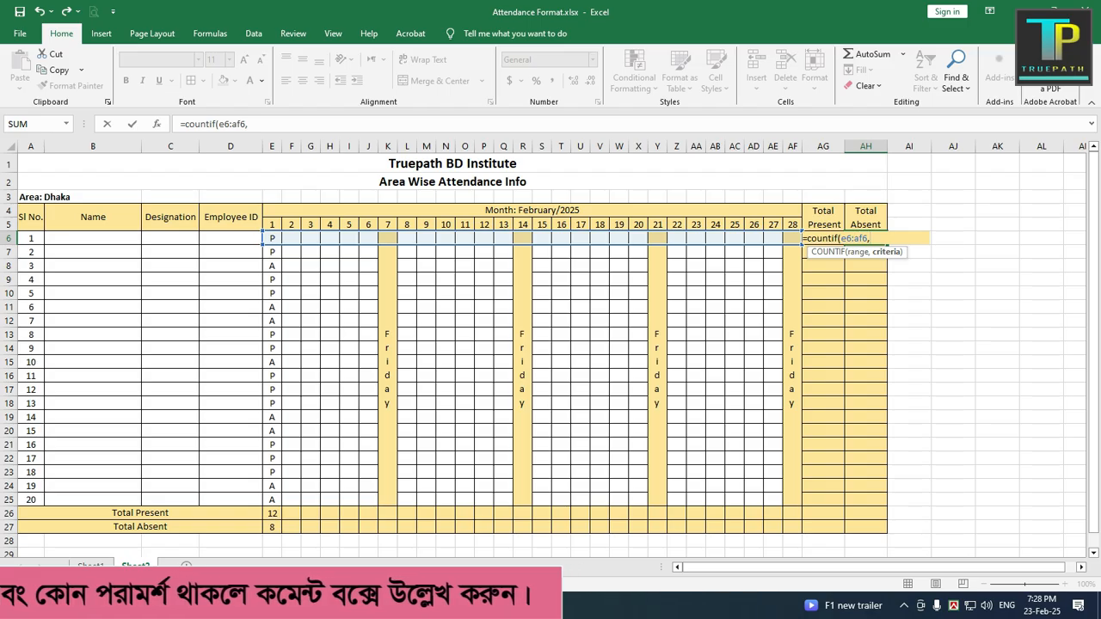
pyautogui.write('"A')
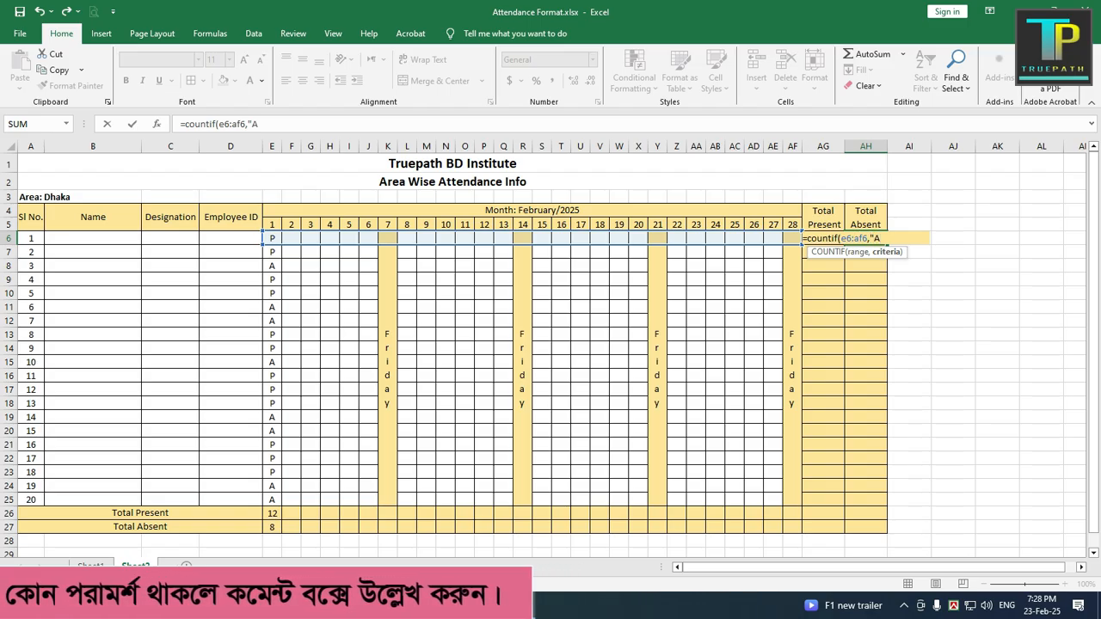
pyautogui.write('")')
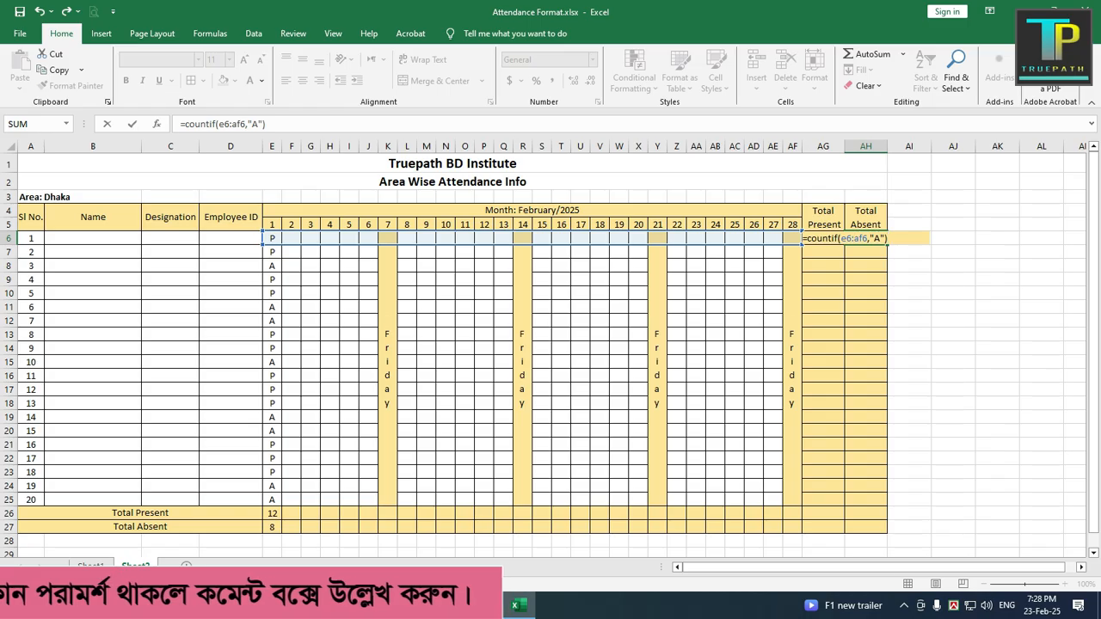
pyautogui.press('Return')
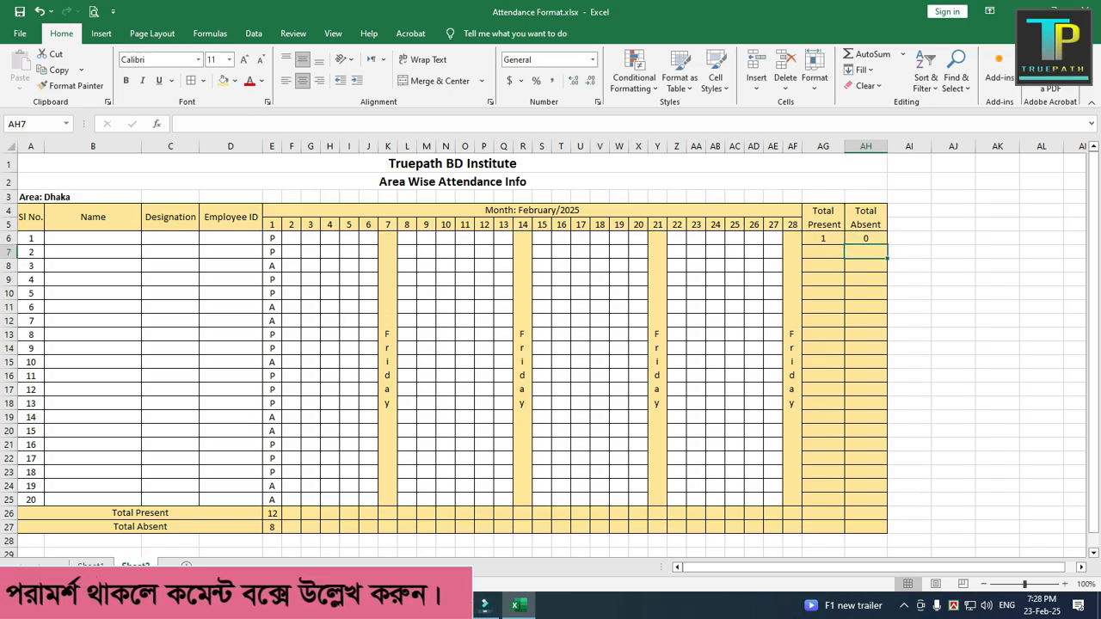
# Step: Enter the first employee's marks for days 2 to 6 in F6:J6 as P, P, P, A, A
pyautogui.click(292, 238)
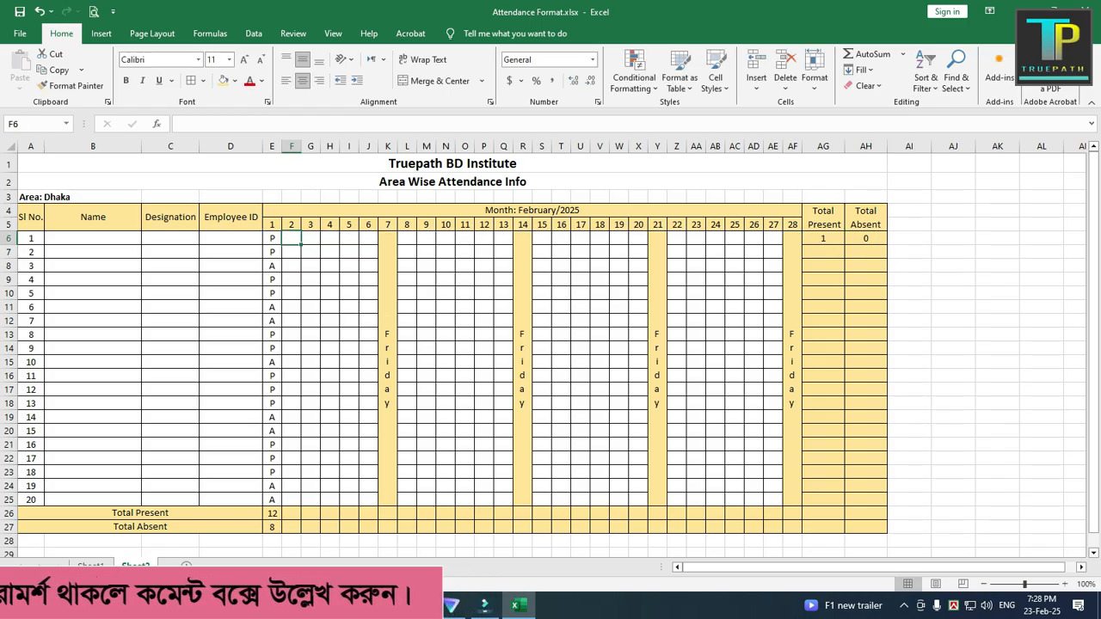
pyautogui.write('P')
pyautogui.press('Tab')
pyautogui.write('P')
pyautogui.press('Tab')
pyautogui.write('P')
pyautogui.press('Tab')
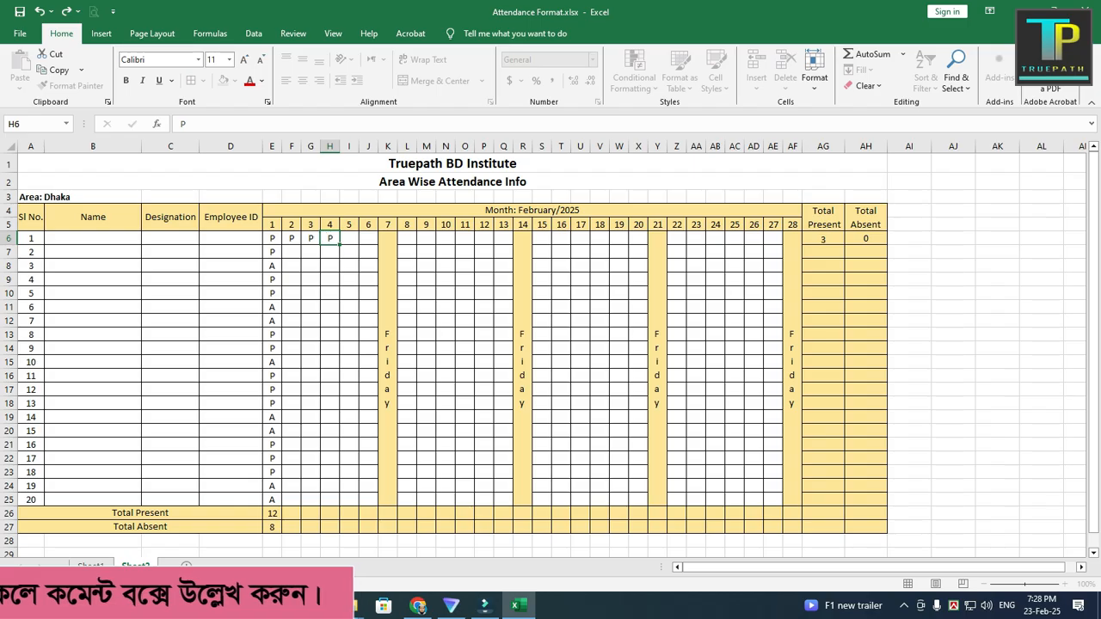
pyautogui.write('A')
pyautogui.press('Tab')
pyautogui.write('A')
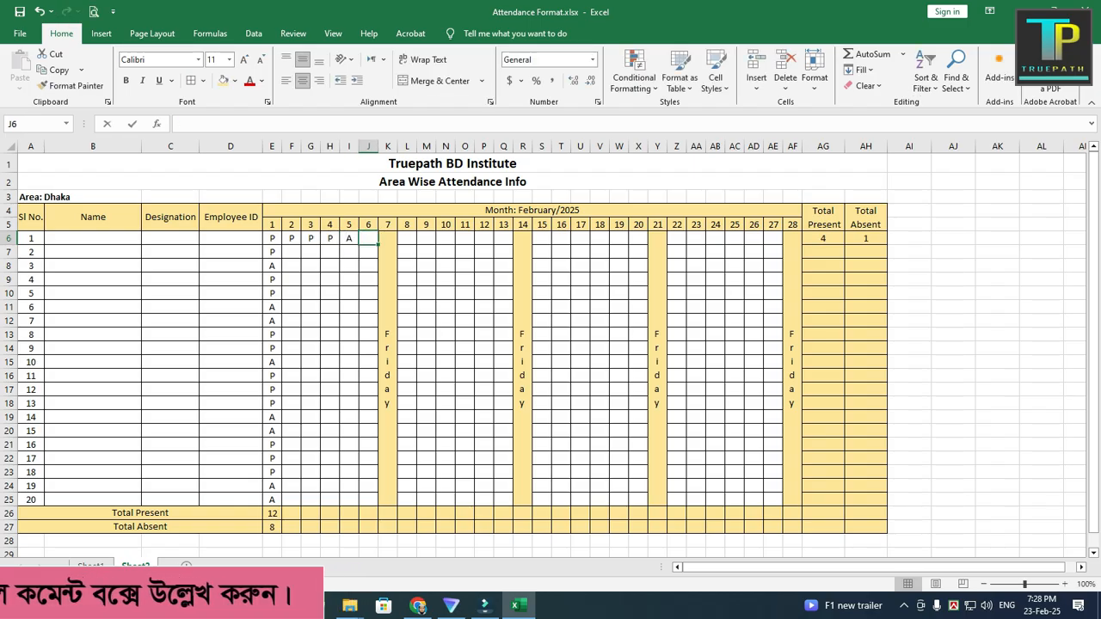
pyautogui.click(310, 320)
# Step: Copy the marks in F6:J6 to the same row starting at day 8 (L6), day 15 (S6) and day 22 (Z6)
pyautogui.moveTo(291, 238); pyautogui.dragTo(368, 238)
pyautogui.hotkey('ctrl', 'c')
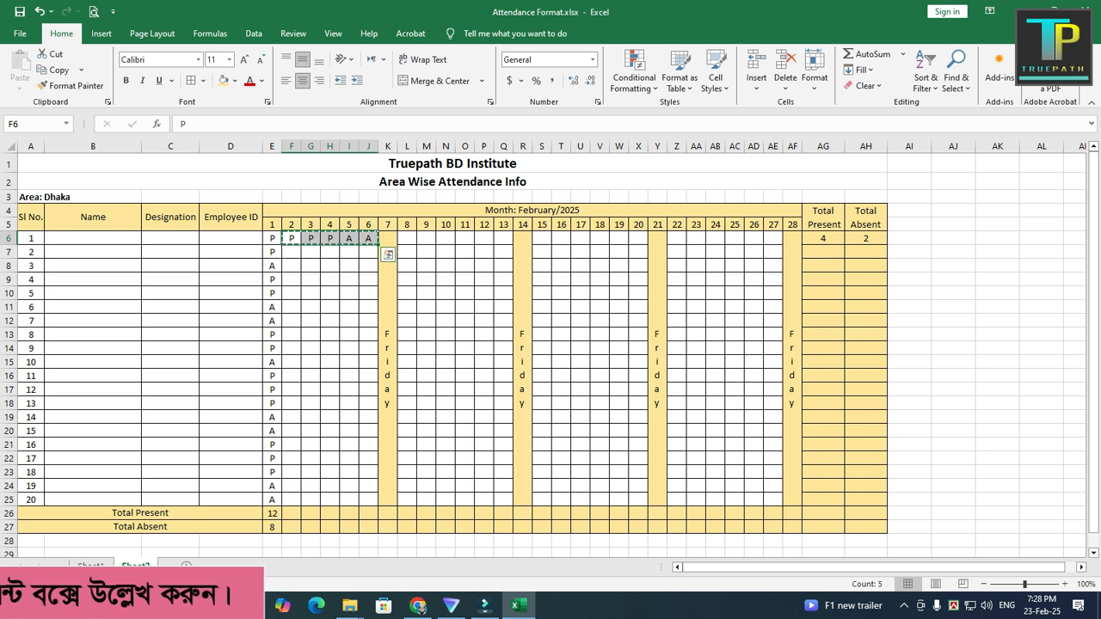
pyautogui.click(407, 238)
pyautogui.hotkey('ctrl', 'v')
pyautogui.click(542, 238)
pyautogui.hotkey('ctrl', 'v')
pyautogui.click(677, 238)
pyautogui.hotkey('ctrl', 'v')
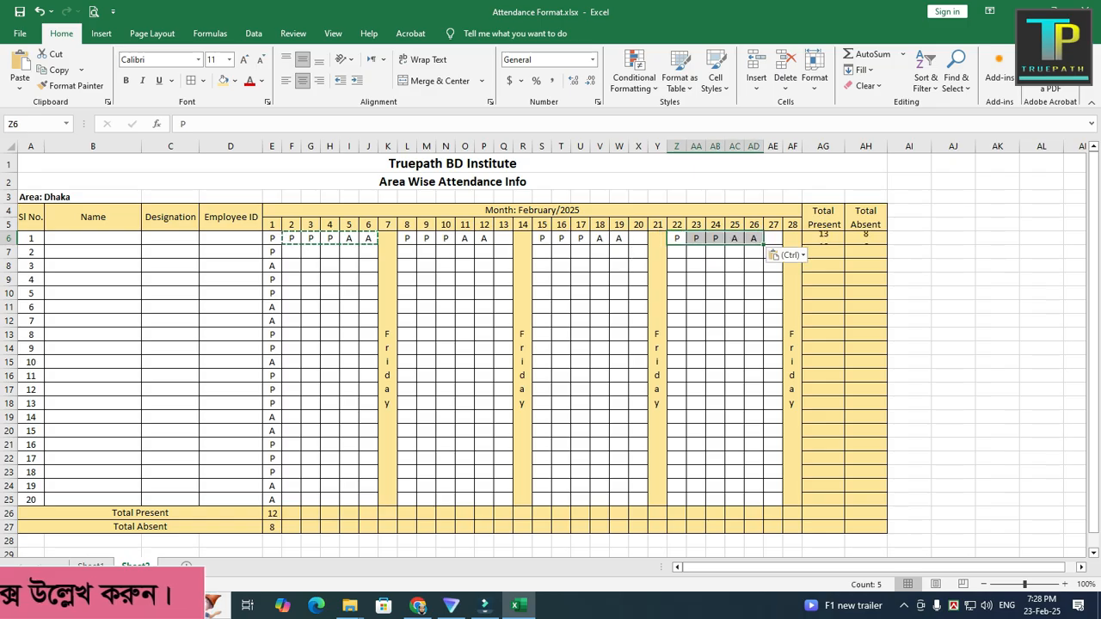
# Step: Complete the first employee's empty days with P in AE6, A in X6 and A in Q6
pyautogui.click(774, 238)
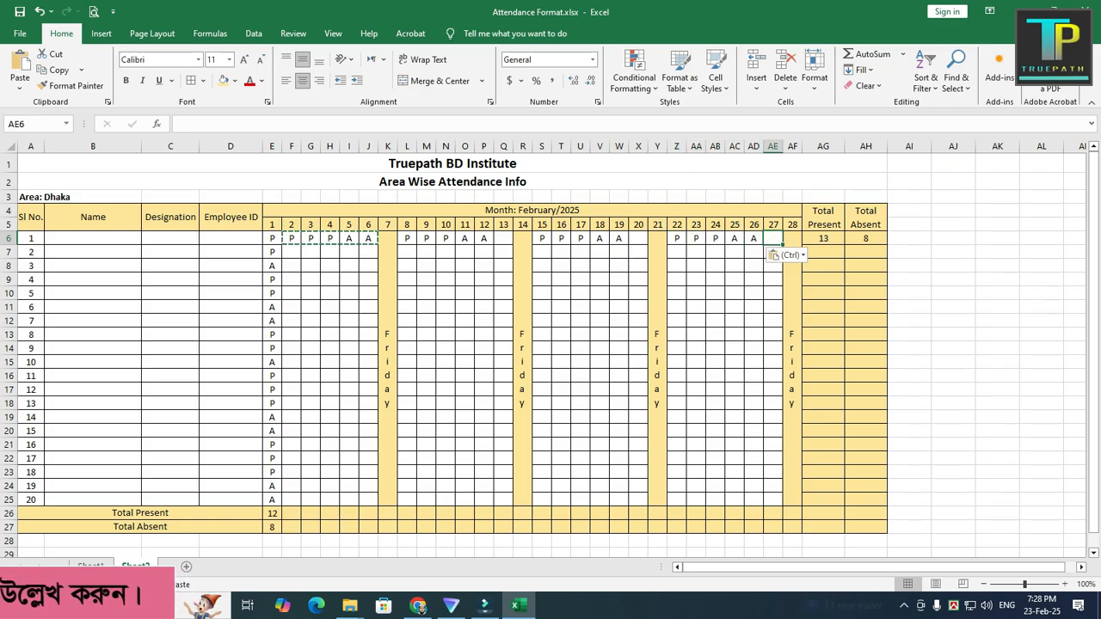
pyautogui.write('P')
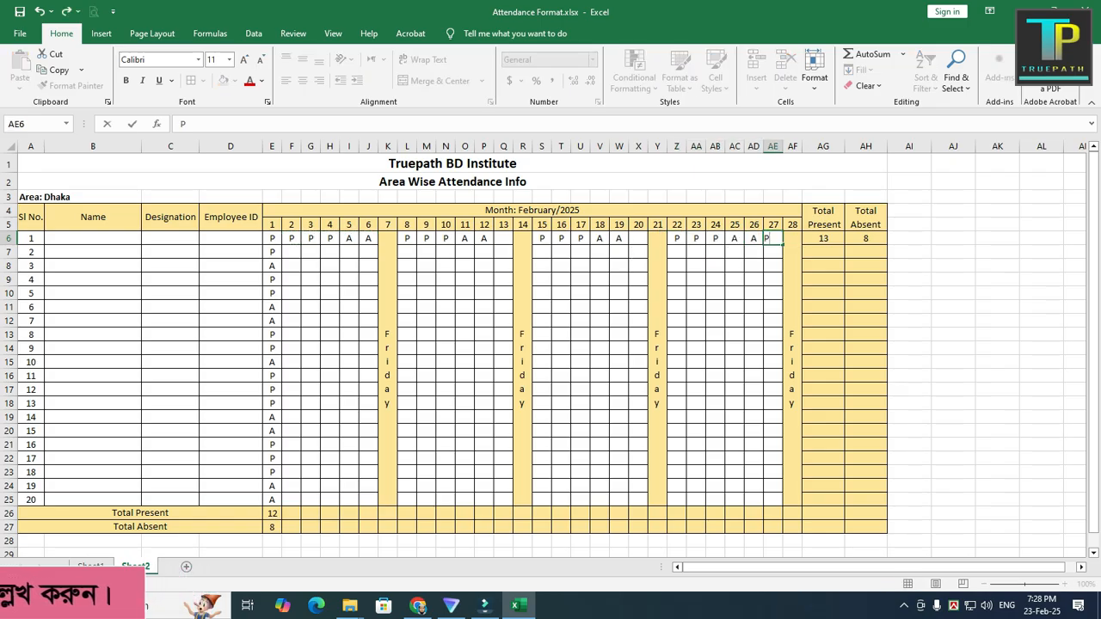
pyautogui.click(638, 239)
pyautogui.write('A')
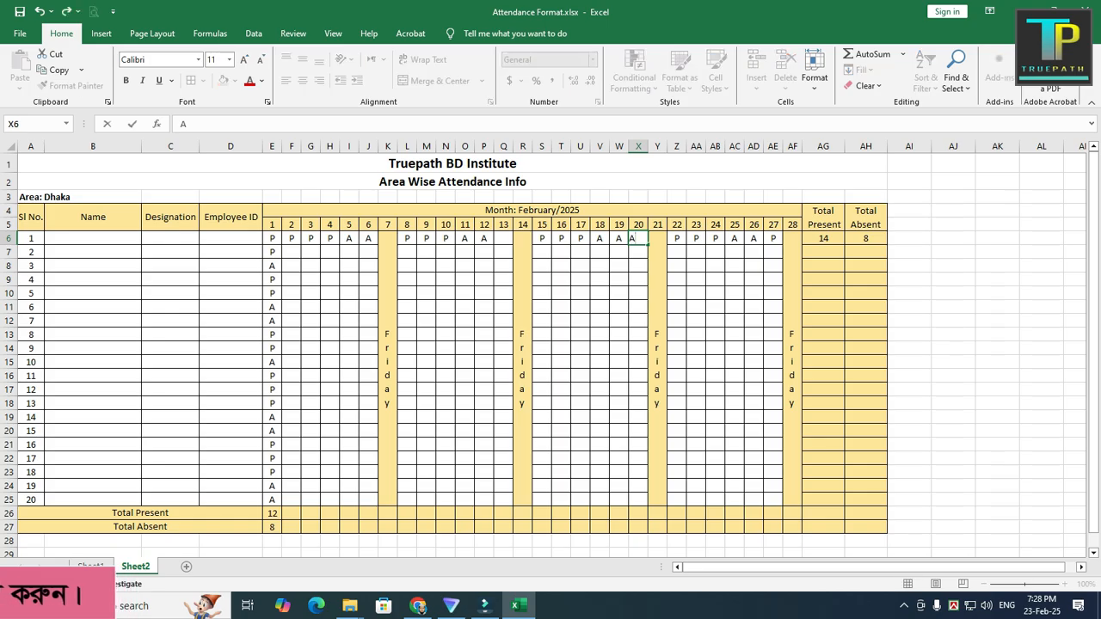
pyautogui.click(504, 238)
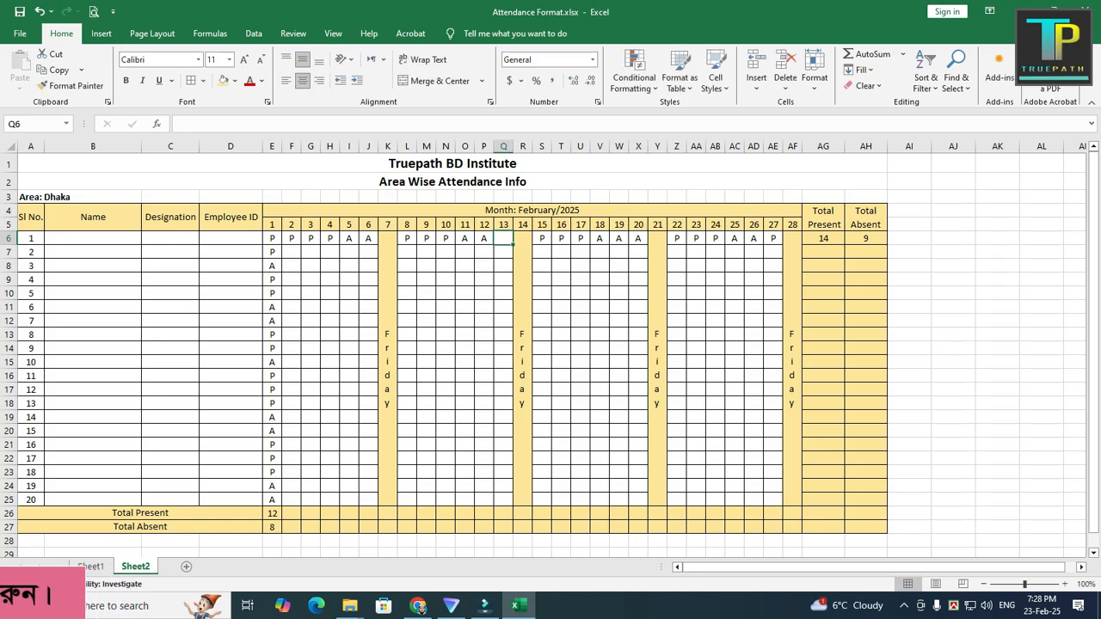
pyautogui.write('A')
pyautogui.click(445, 335)
# Step: Fill the day 2 to 6 marks in F6:J6 down through row 25 for all employees
pyautogui.moveTo(292, 239); pyautogui.dragTo(368, 239)
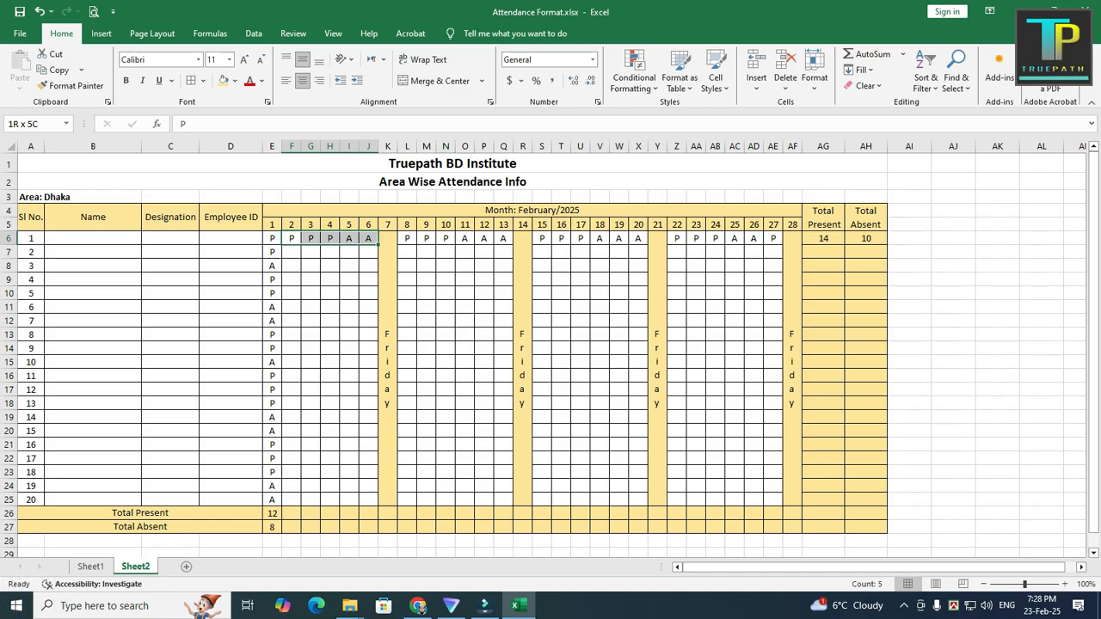
pyautogui.moveTo(378, 245); pyautogui.dragTo(379, 507)
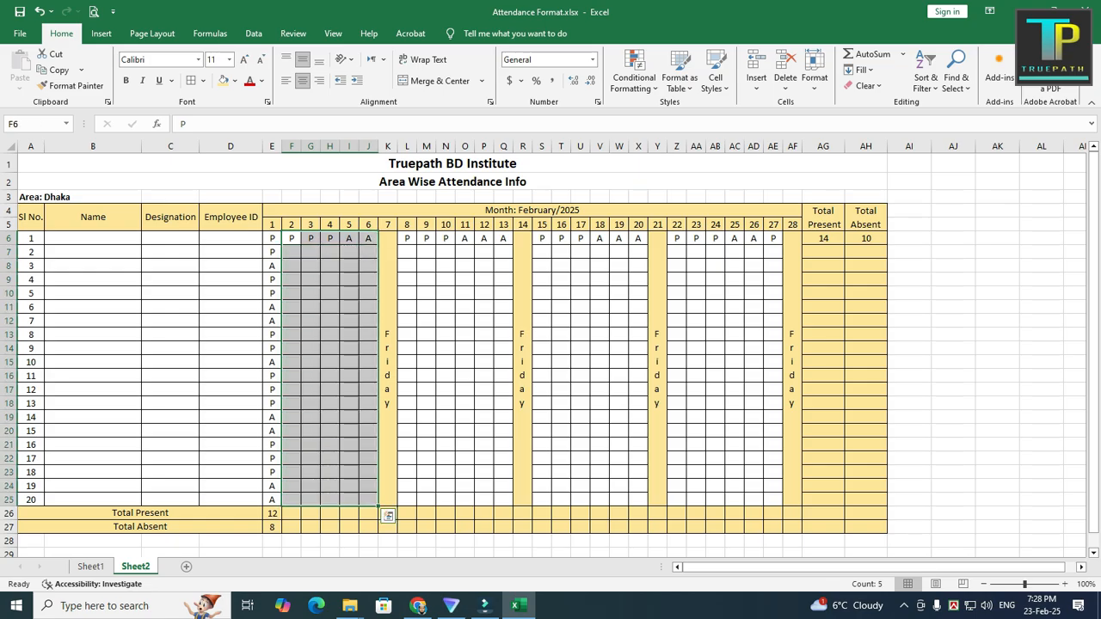
pyautogui.hotkey('ctrl', 'd')
pyautogui.click(388, 516)
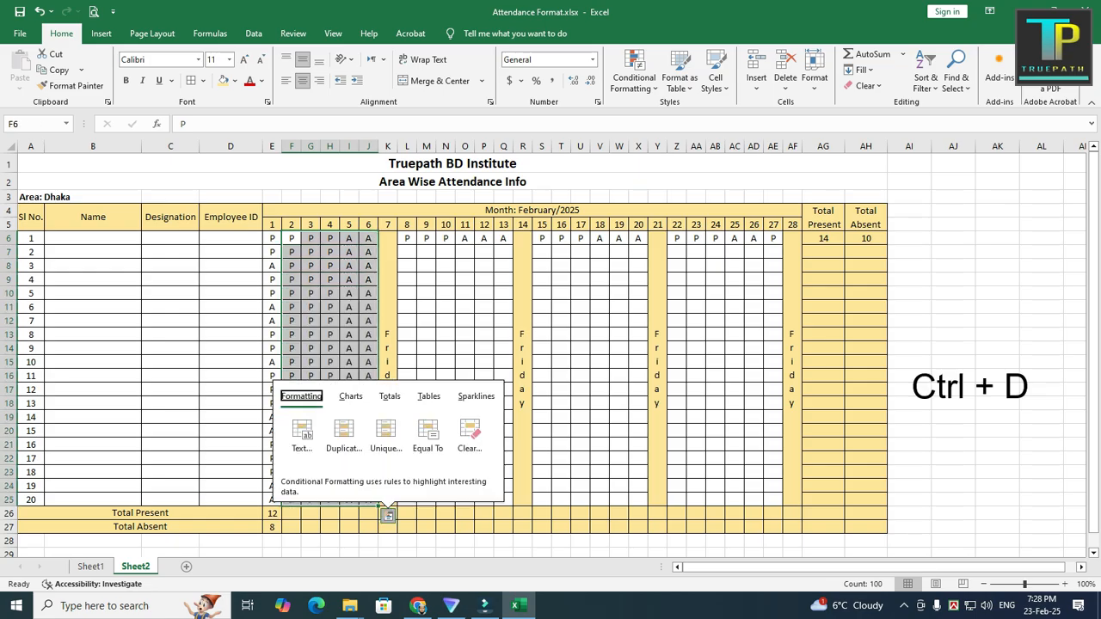
pyautogui.click(465, 294)
# Step: Fill the first employee's marks in L6:Q6, S6:X6 and Z6:AE6 down through row 25 for all employees
pyautogui.moveTo(407, 238); pyautogui.dragTo(503, 499)
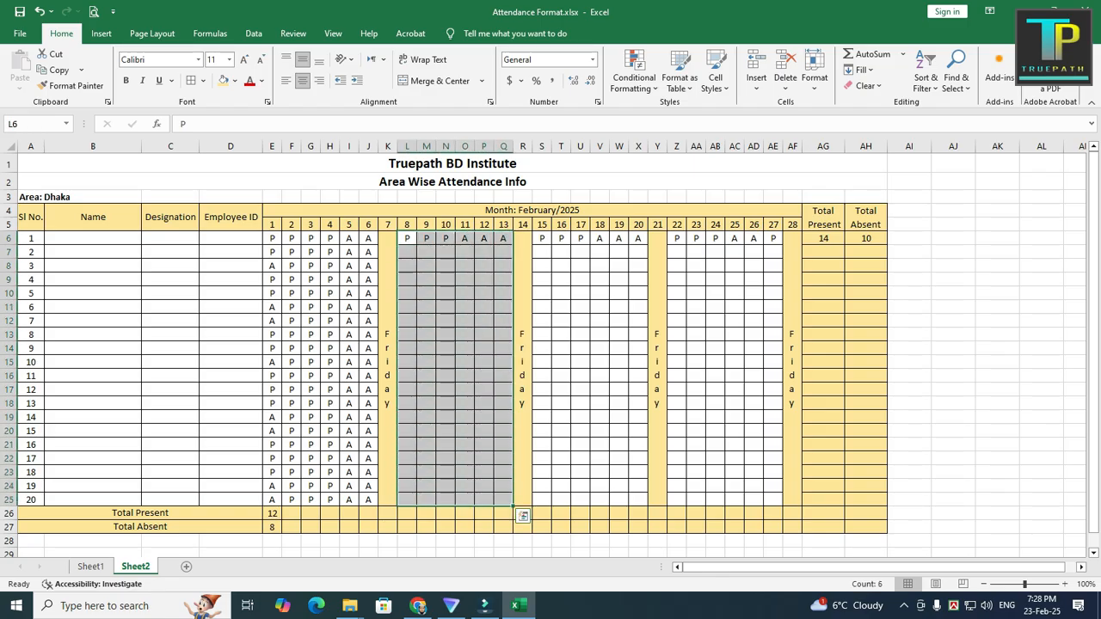
pyautogui.hotkey('ctrl', 'd')
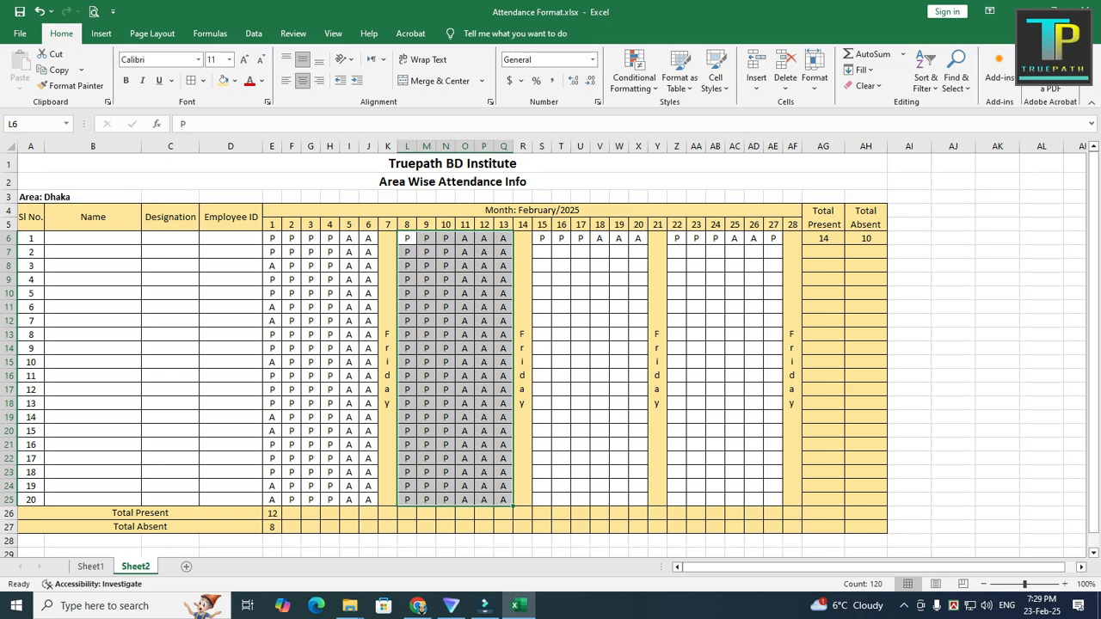
pyautogui.moveTo(542, 238); pyautogui.dragTo(638, 500)
pyautogui.hotkey('ctrl', 'd')
pyautogui.moveTo(678, 239); pyautogui.dragTo(772, 500)
pyautogui.hotkey('ctrl', 'd')
pyautogui.click(754, 390)
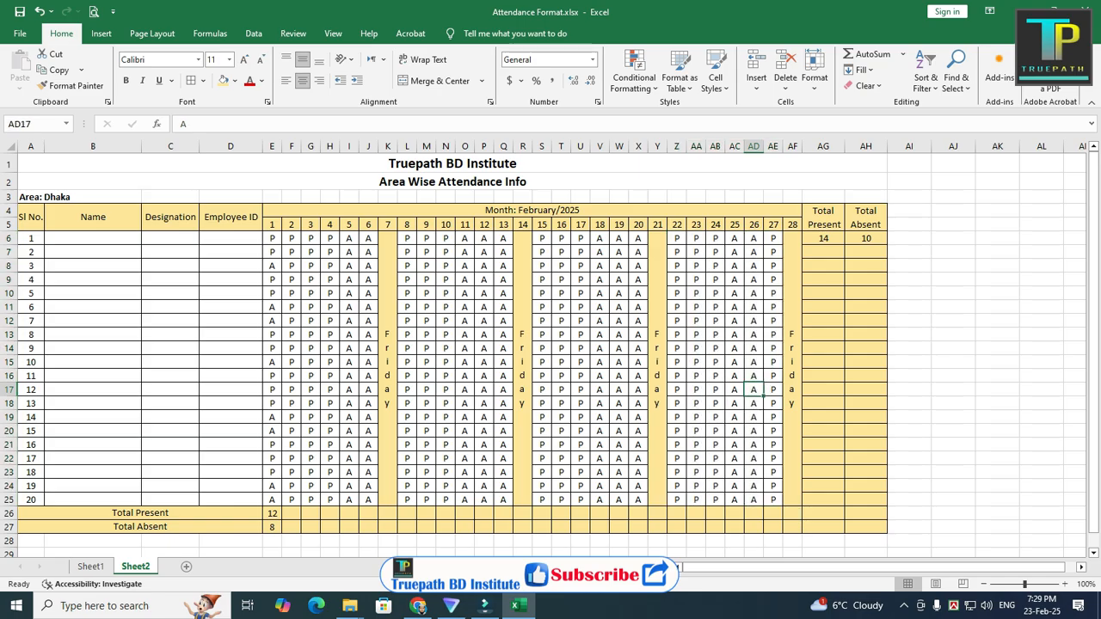
# Step: Fill the daily total formulas in E26:E27 across to column AE and the employee total formulas in AG6:AH6 down to row 25
pyautogui.moveTo(271, 513); pyautogui.dragTo(272, 527)
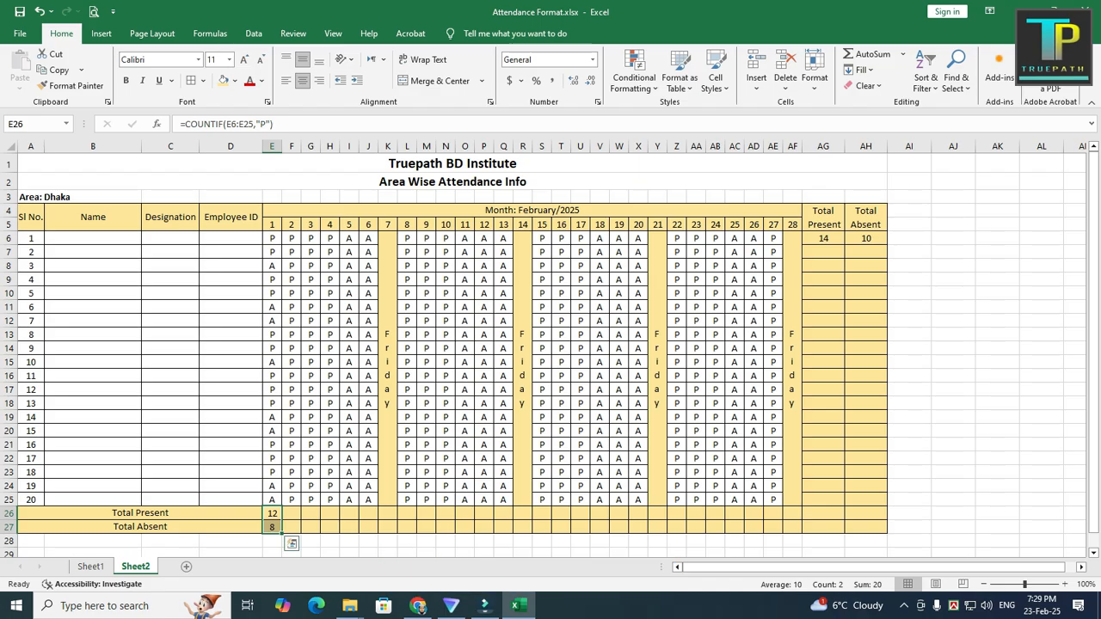
pyautogui.moveTo(282, 531); pyautogui.dragTo(782, 531)
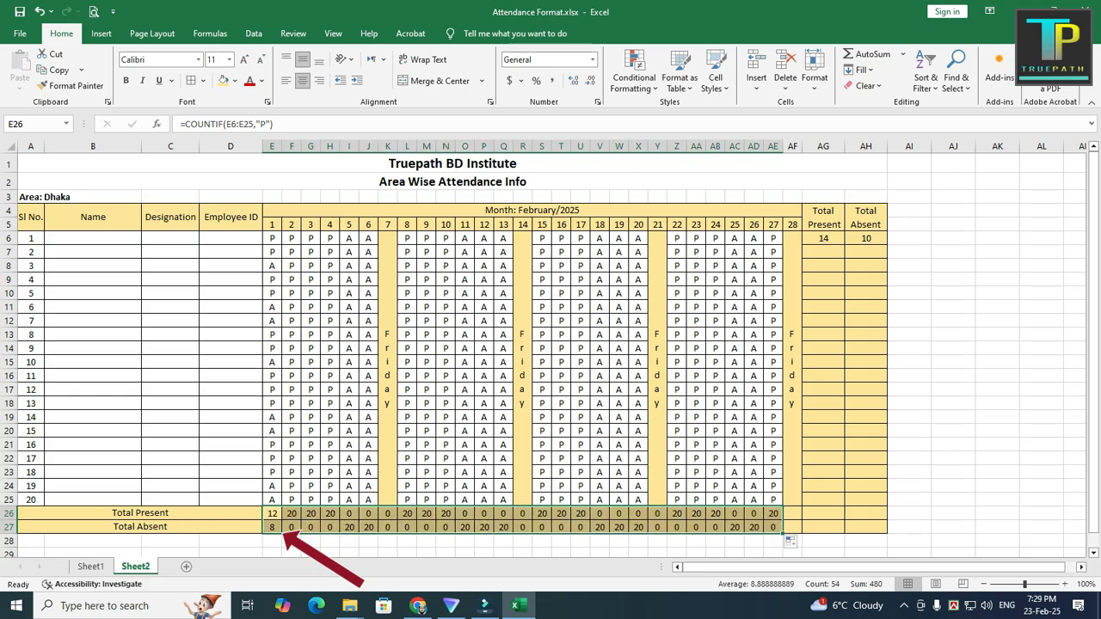
pyautogui.moveTo(823, 238); pyautogui.dragTo(866, 238)
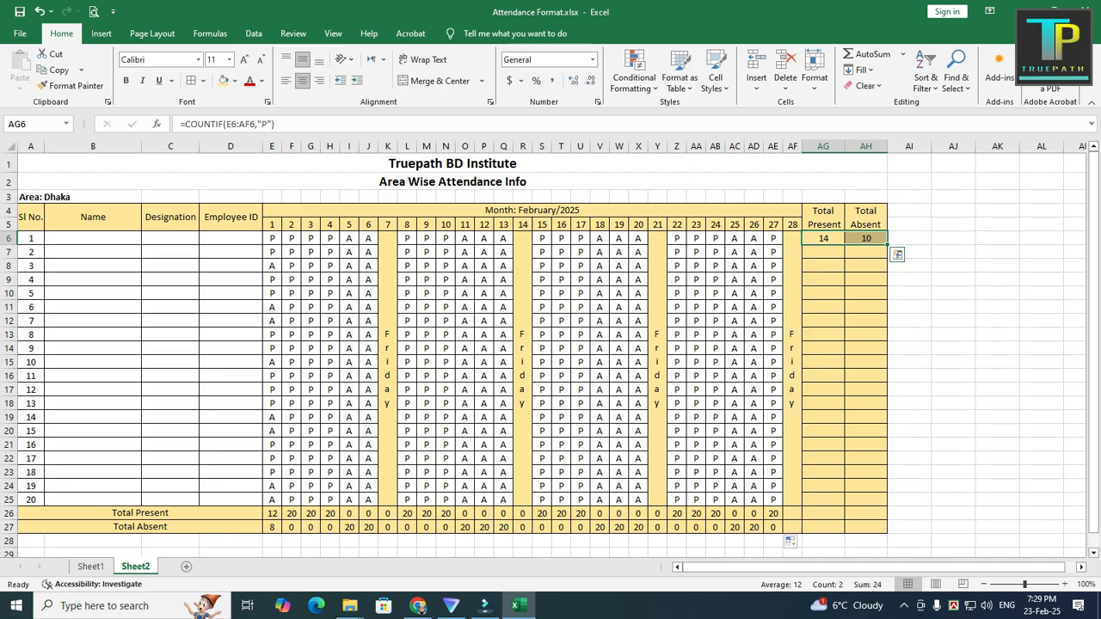
pyautogui.moveTo(888, 245); pyautogui.dragTo(887, 504)
pyautogui.click(953, 376)
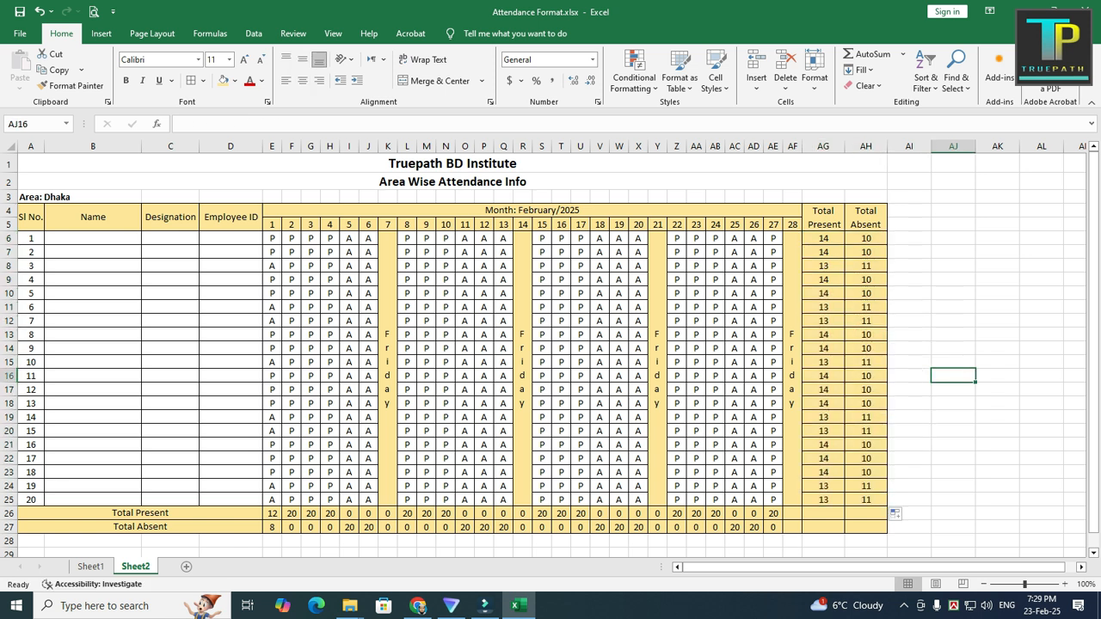